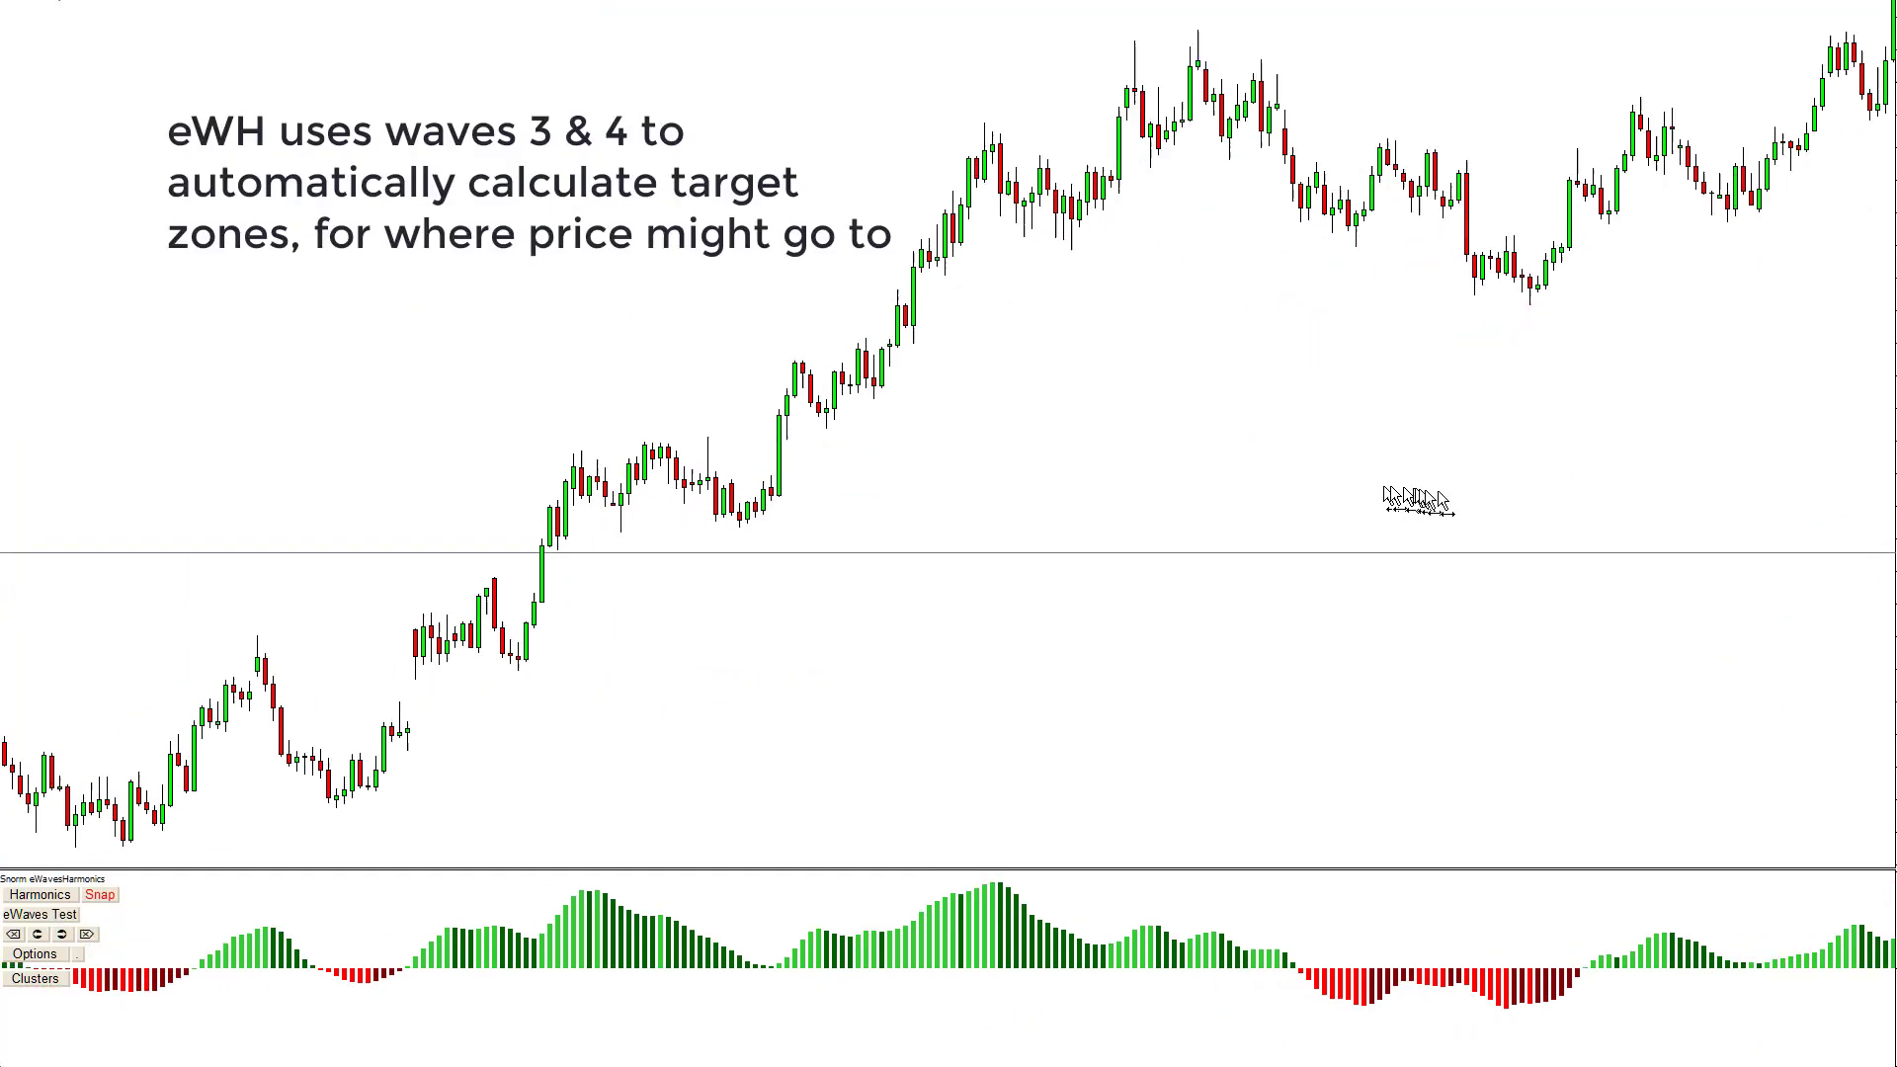
Step: Pan the chart to a rising stretch of GBPUSD candles with no wave markings
drag(1420, 509, 1518, 506)
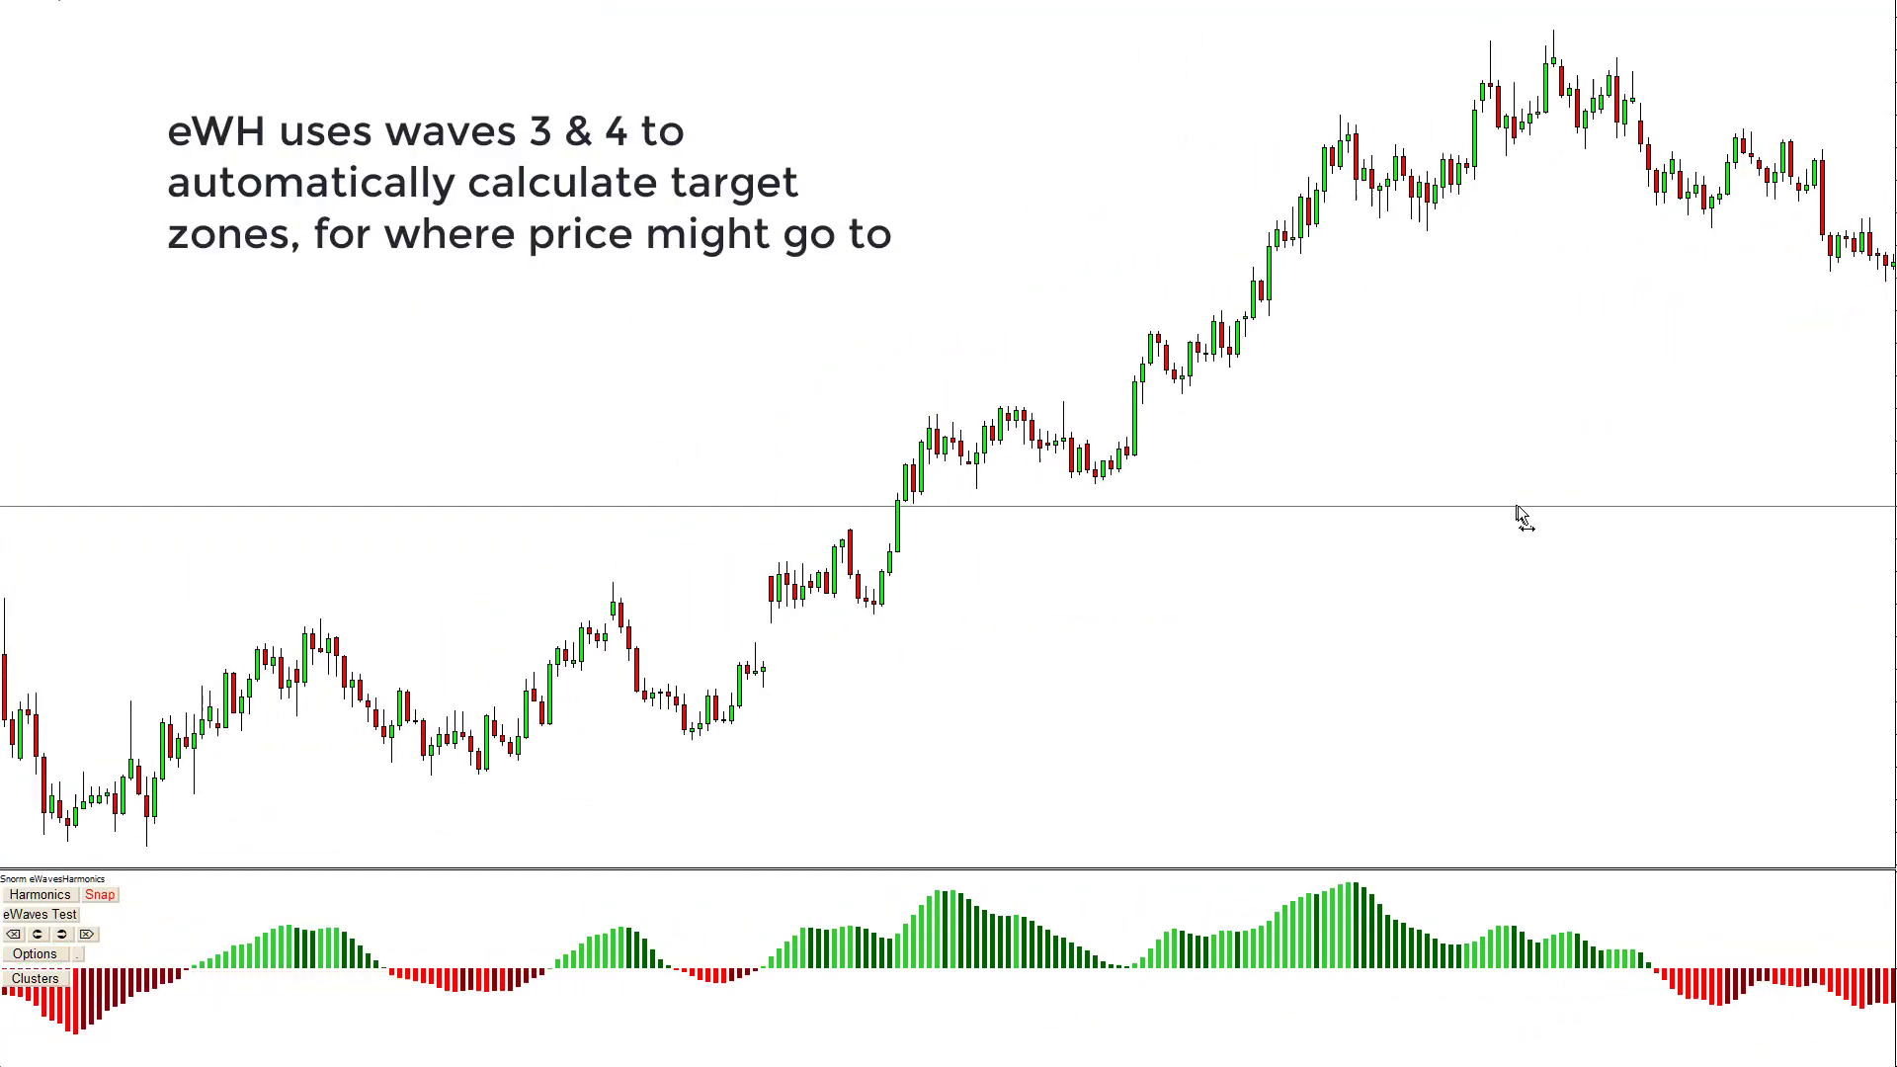
Step: Run eWaves Test, draw wave 3–4 target zones with Fib extensions, then switch them off
click(42, 915)
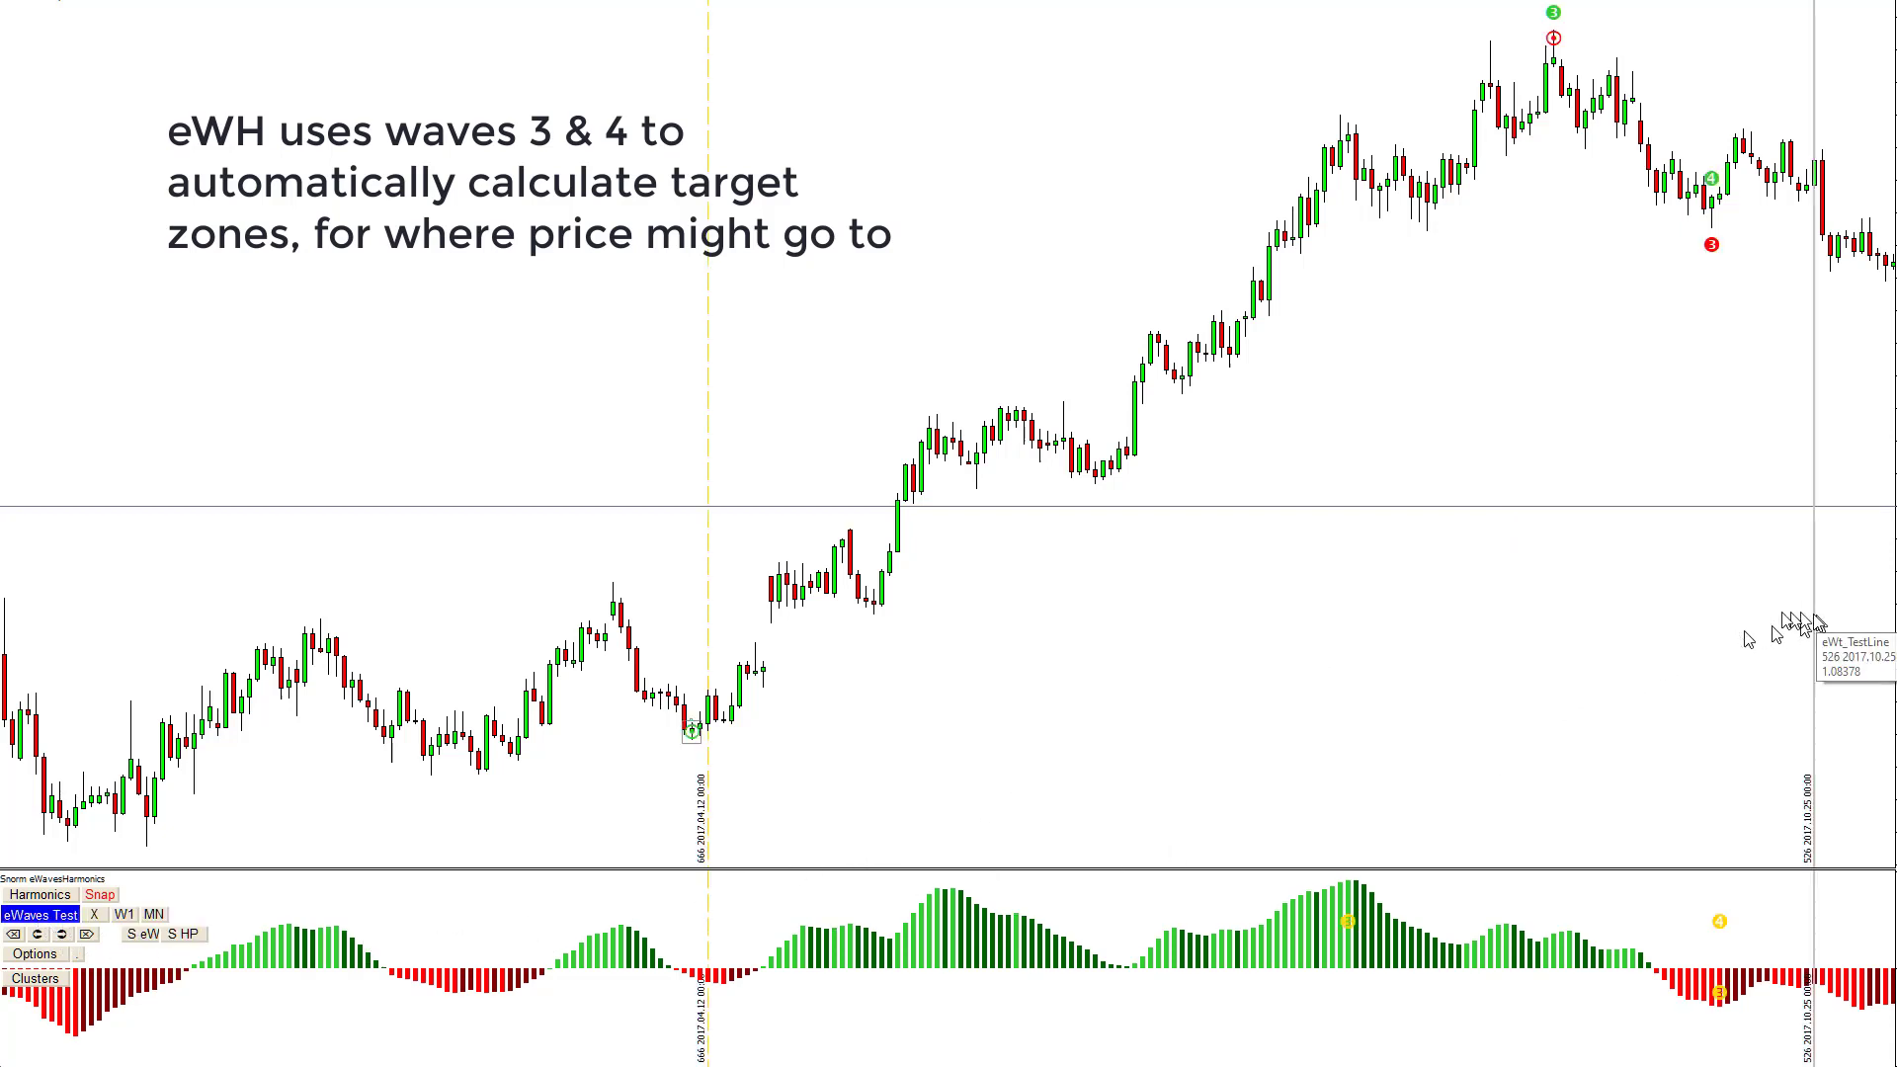
scroll(1693, 644, down, 3)
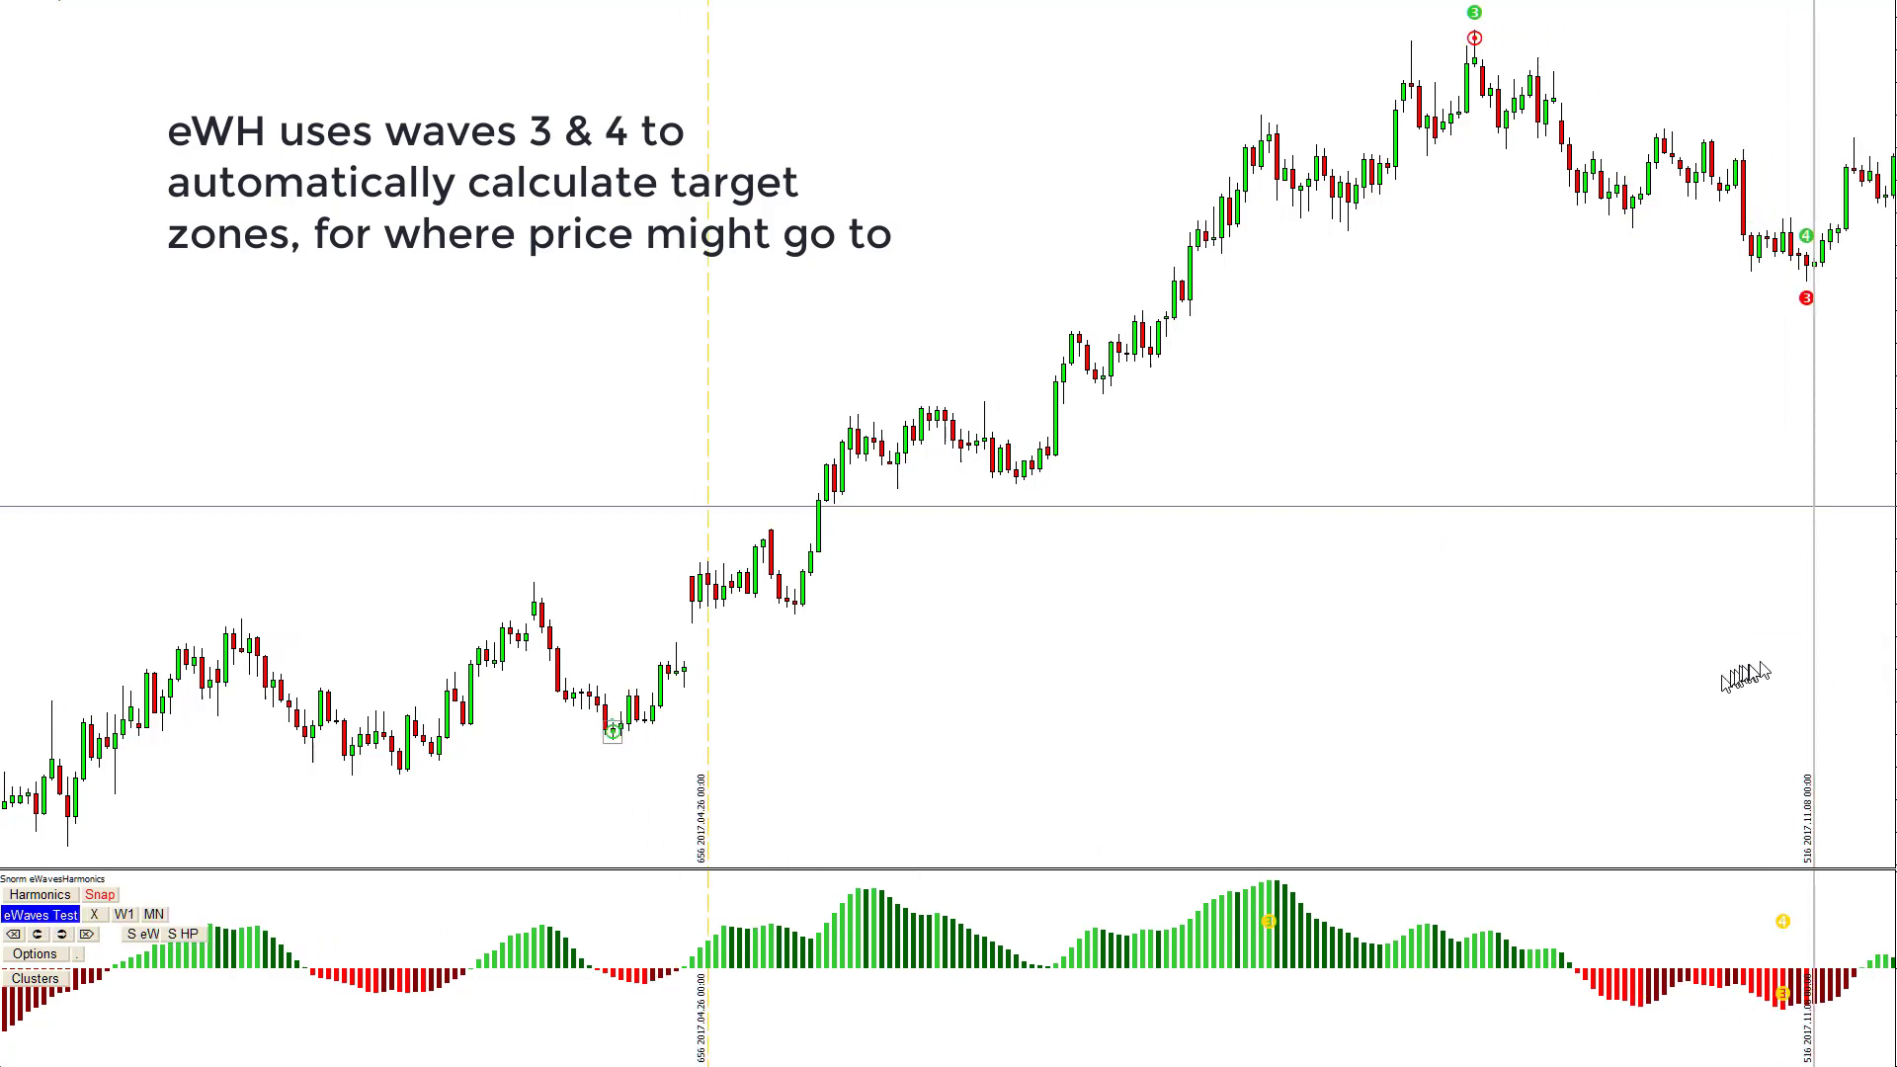
click(34, 954)
click(225, 955)
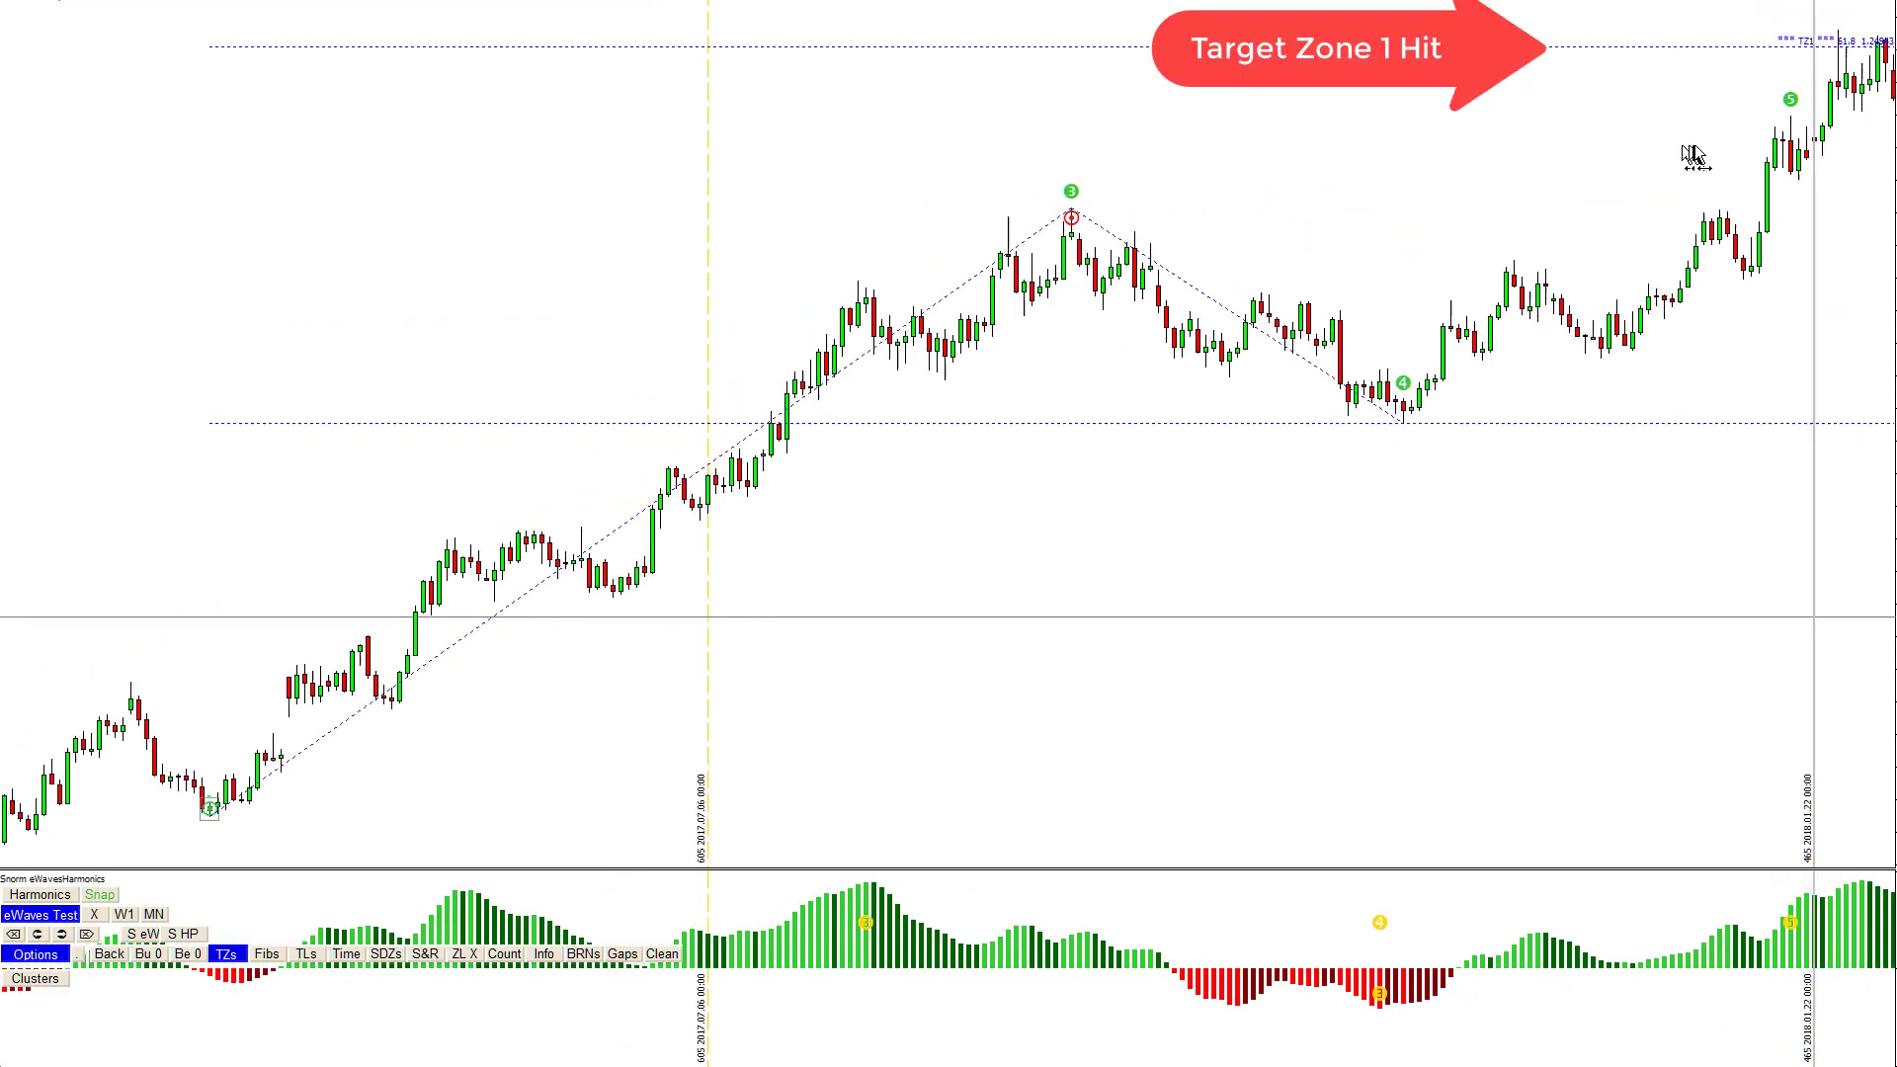
click(225, 955)
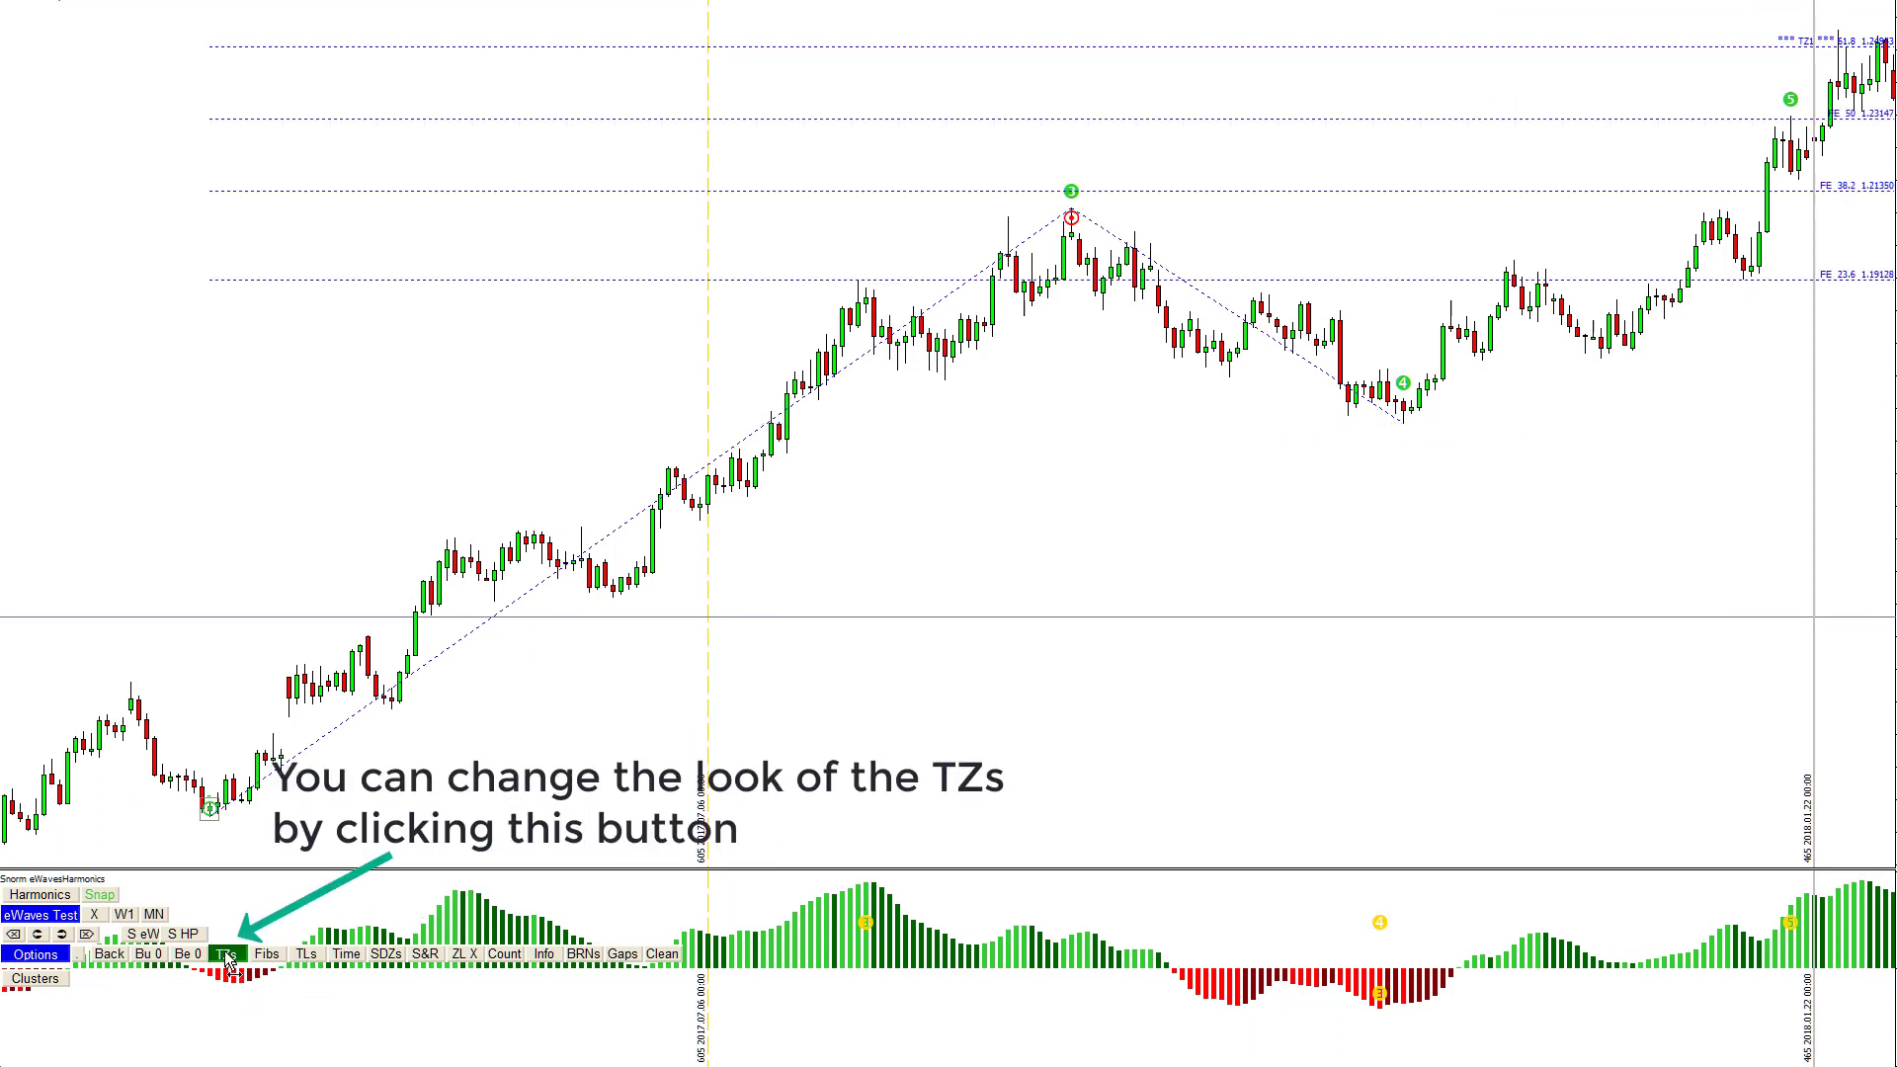
click(227, 955)
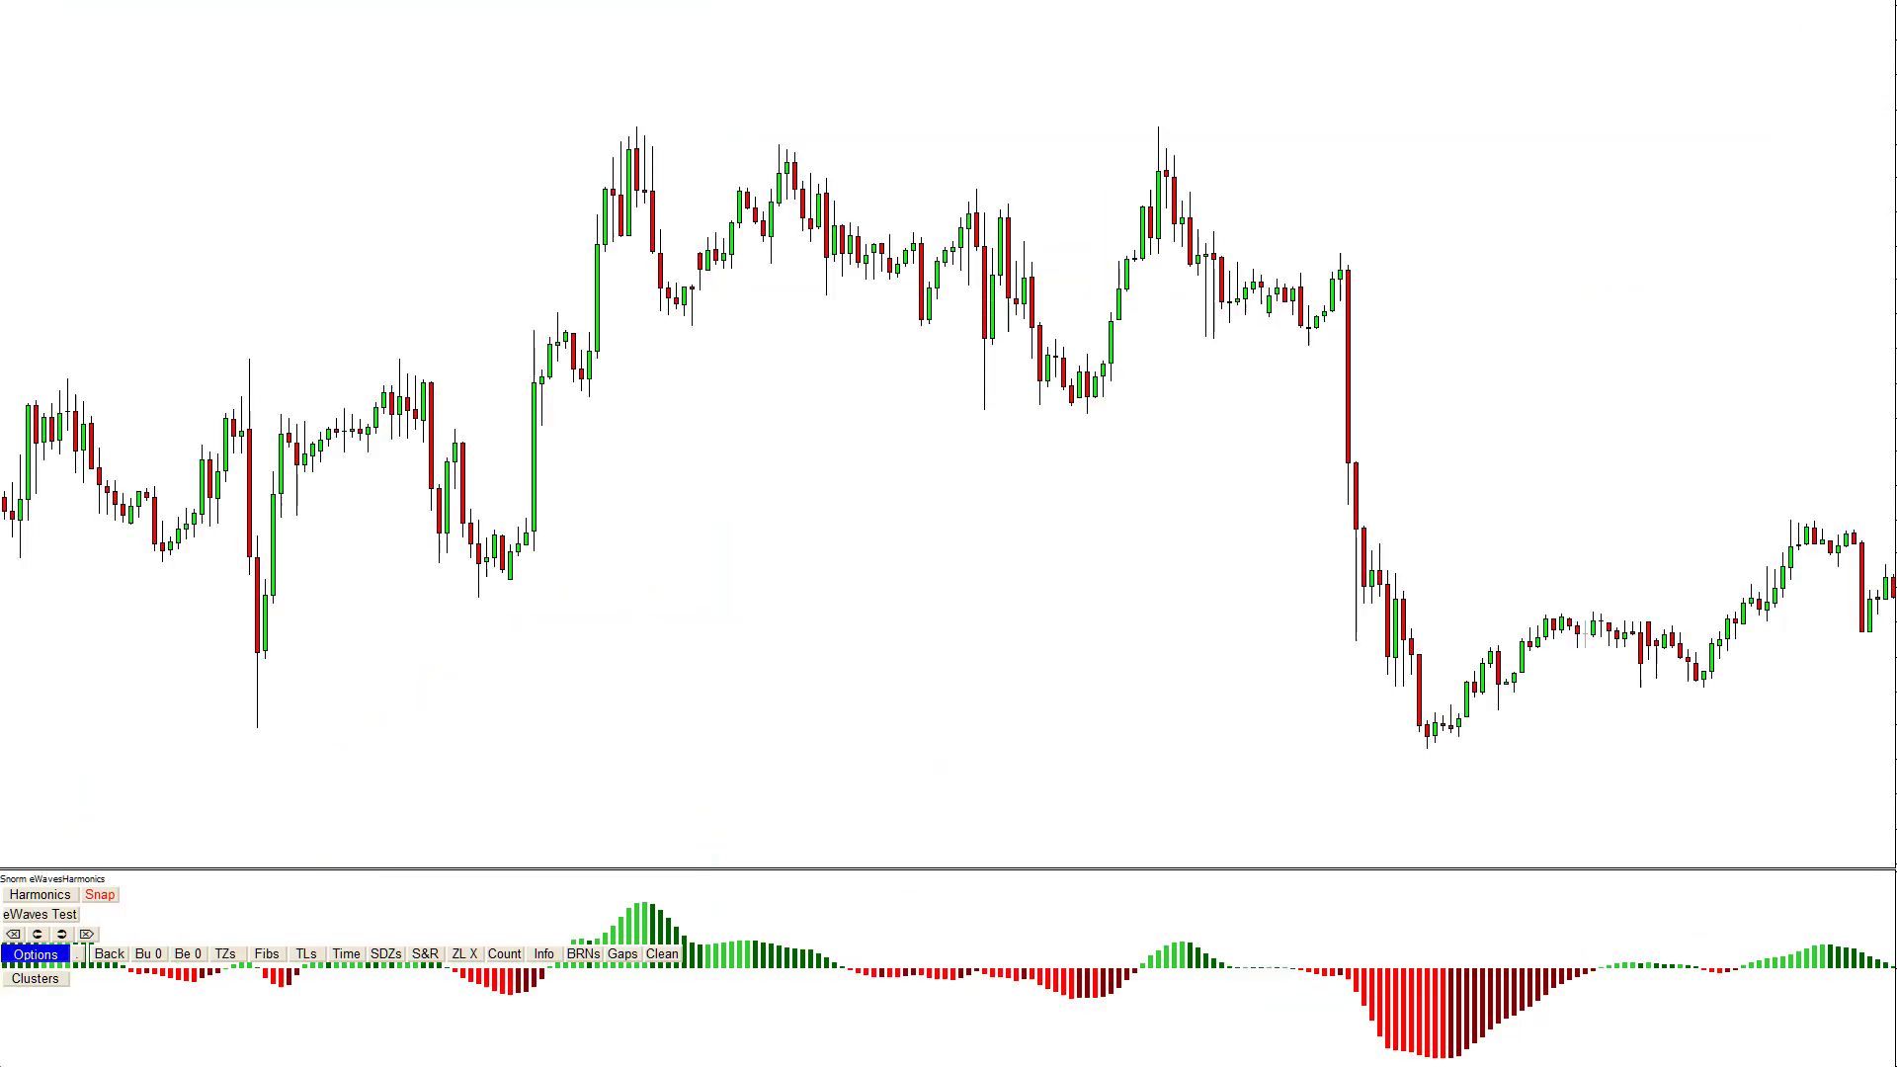
Step: Draw bearish wave 3–4 target zones and add Fib extensions from FE 23.6 to 127.2
click(45, 916)
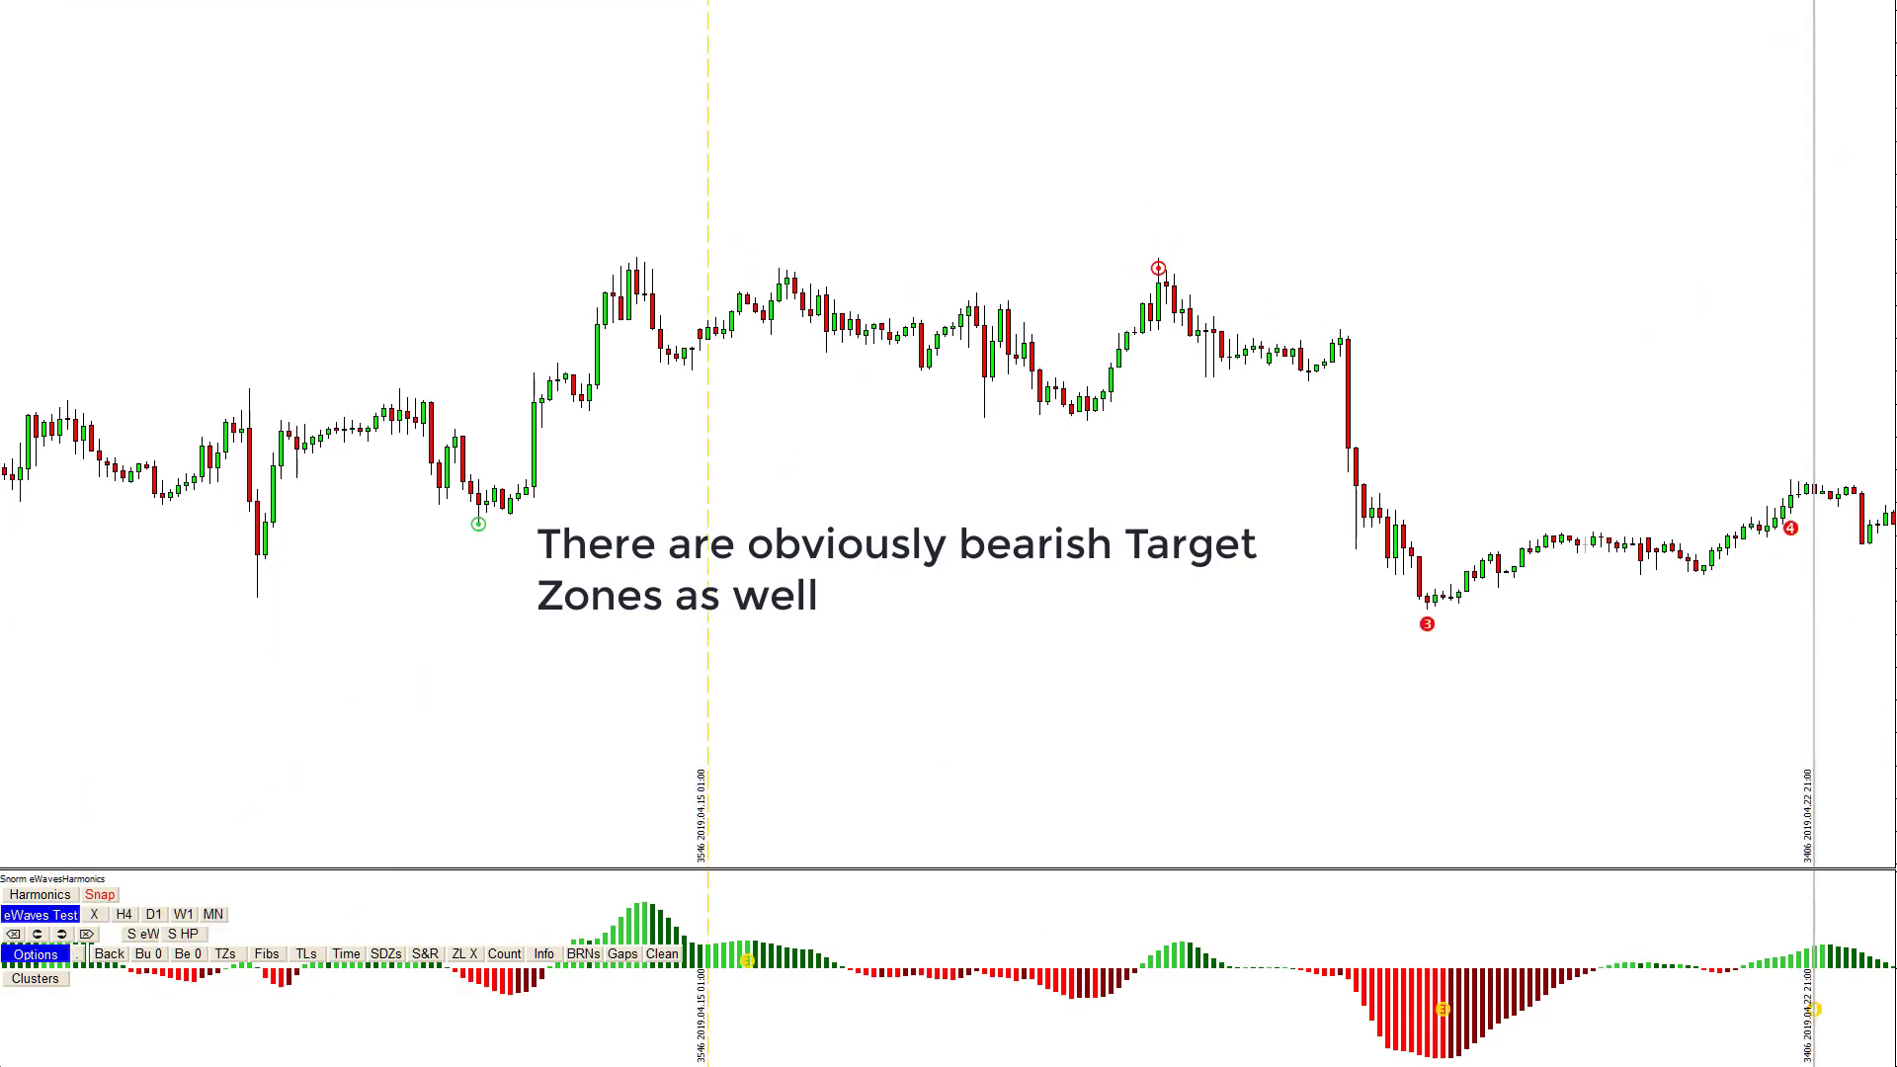
click(225, 956)
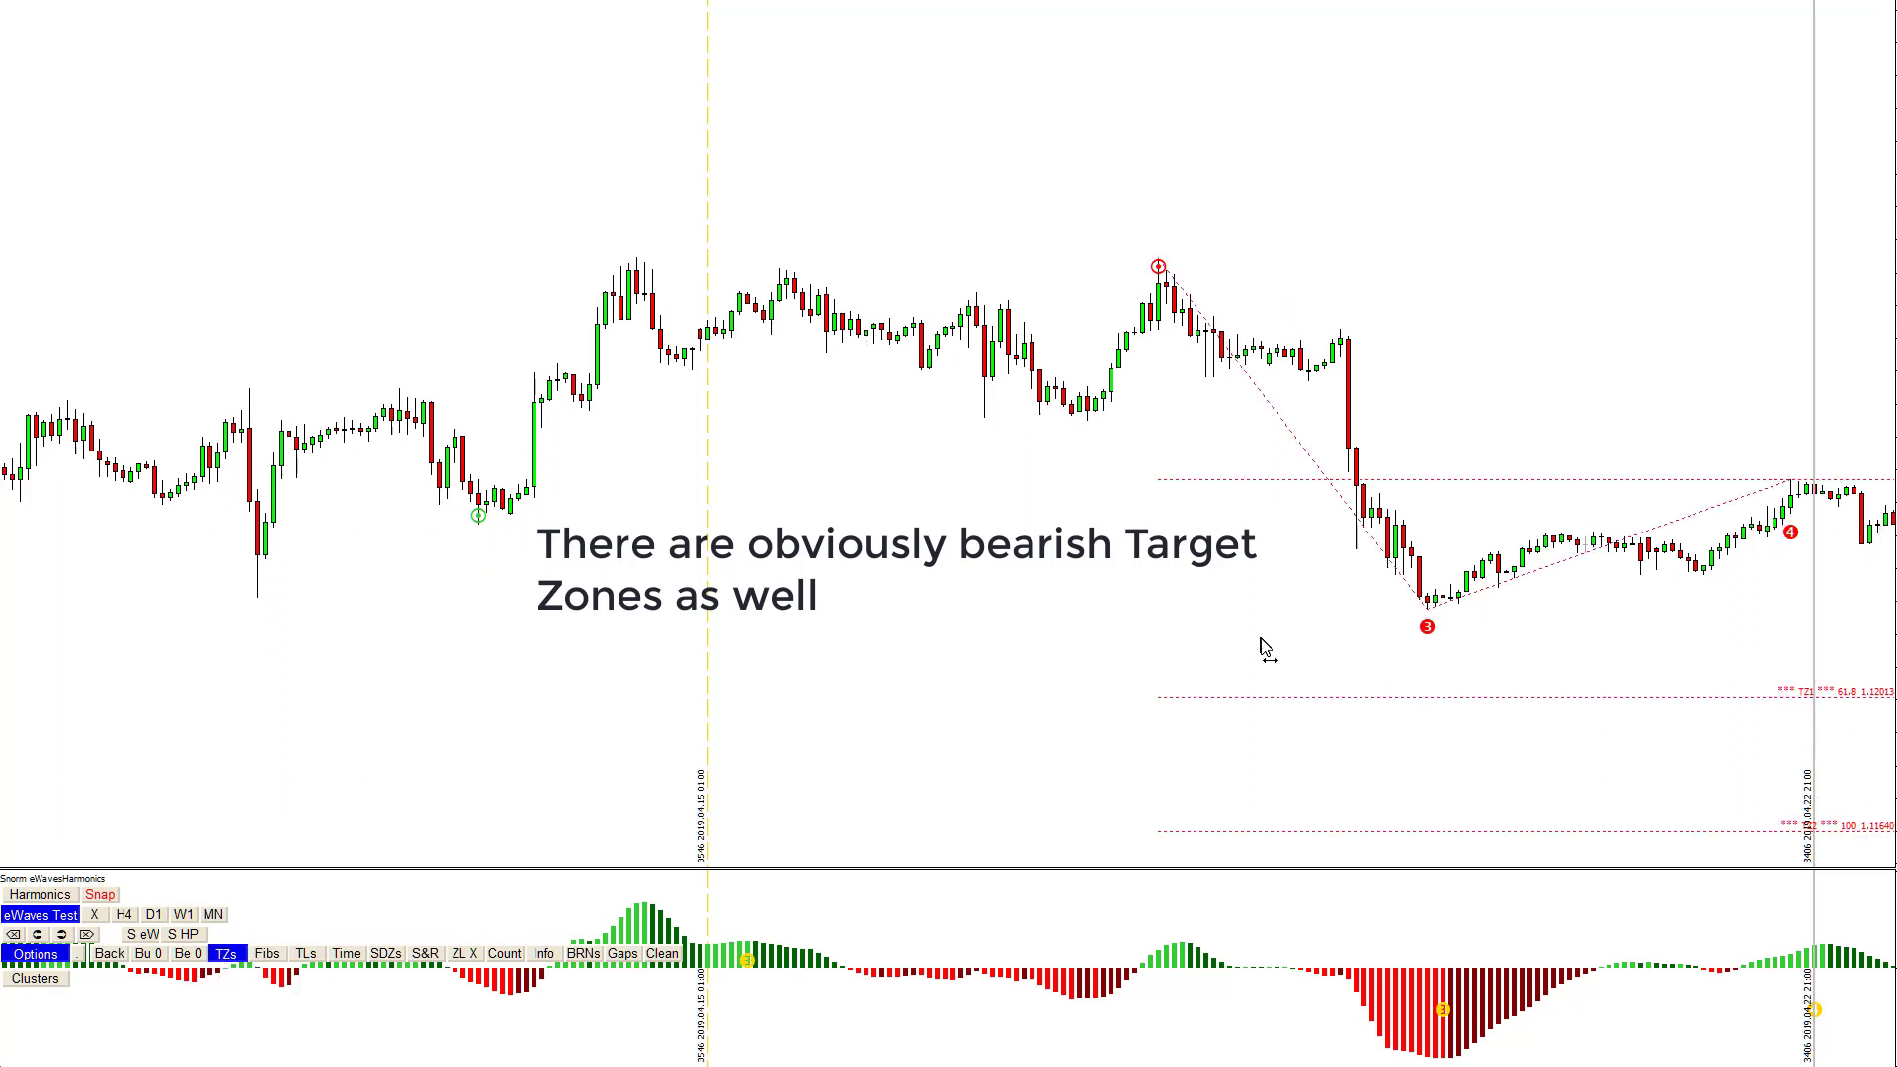
scroll(1261, 647, down, 5)
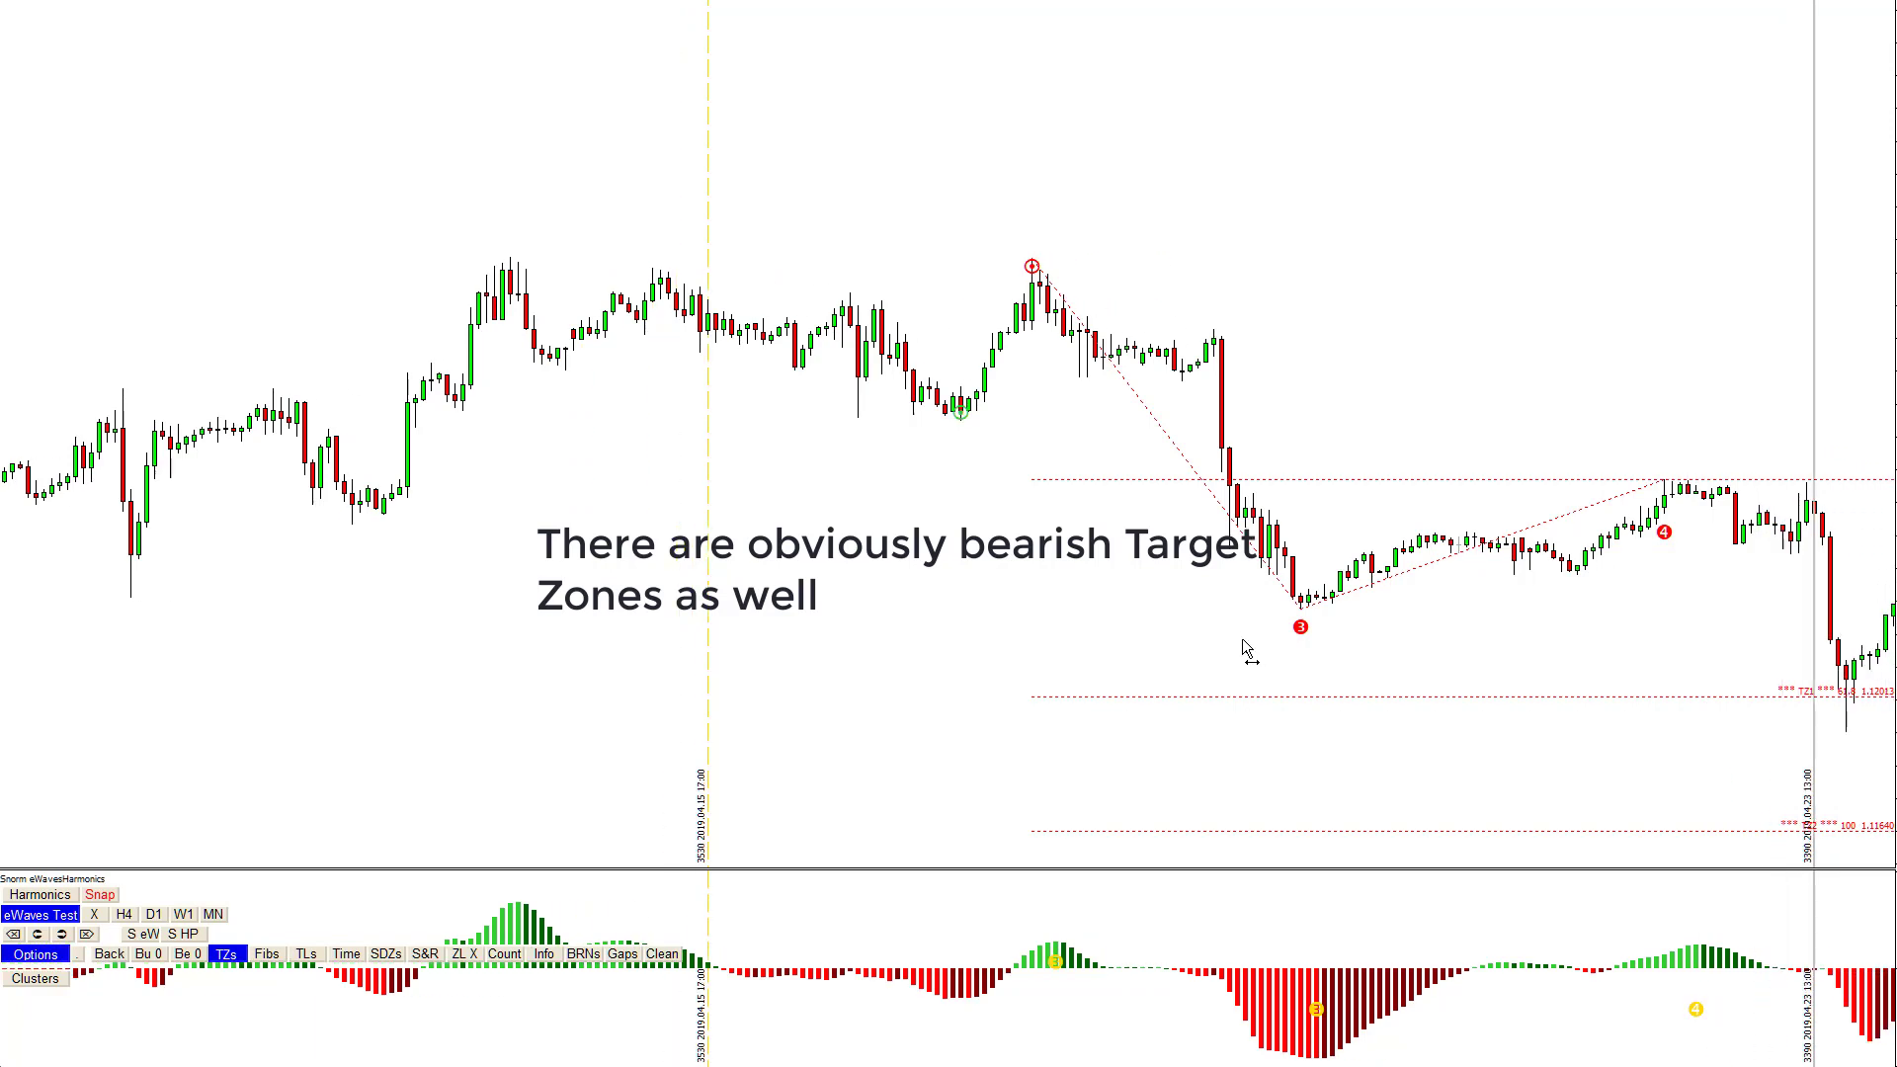
scroll(1242, 640, down, 4)
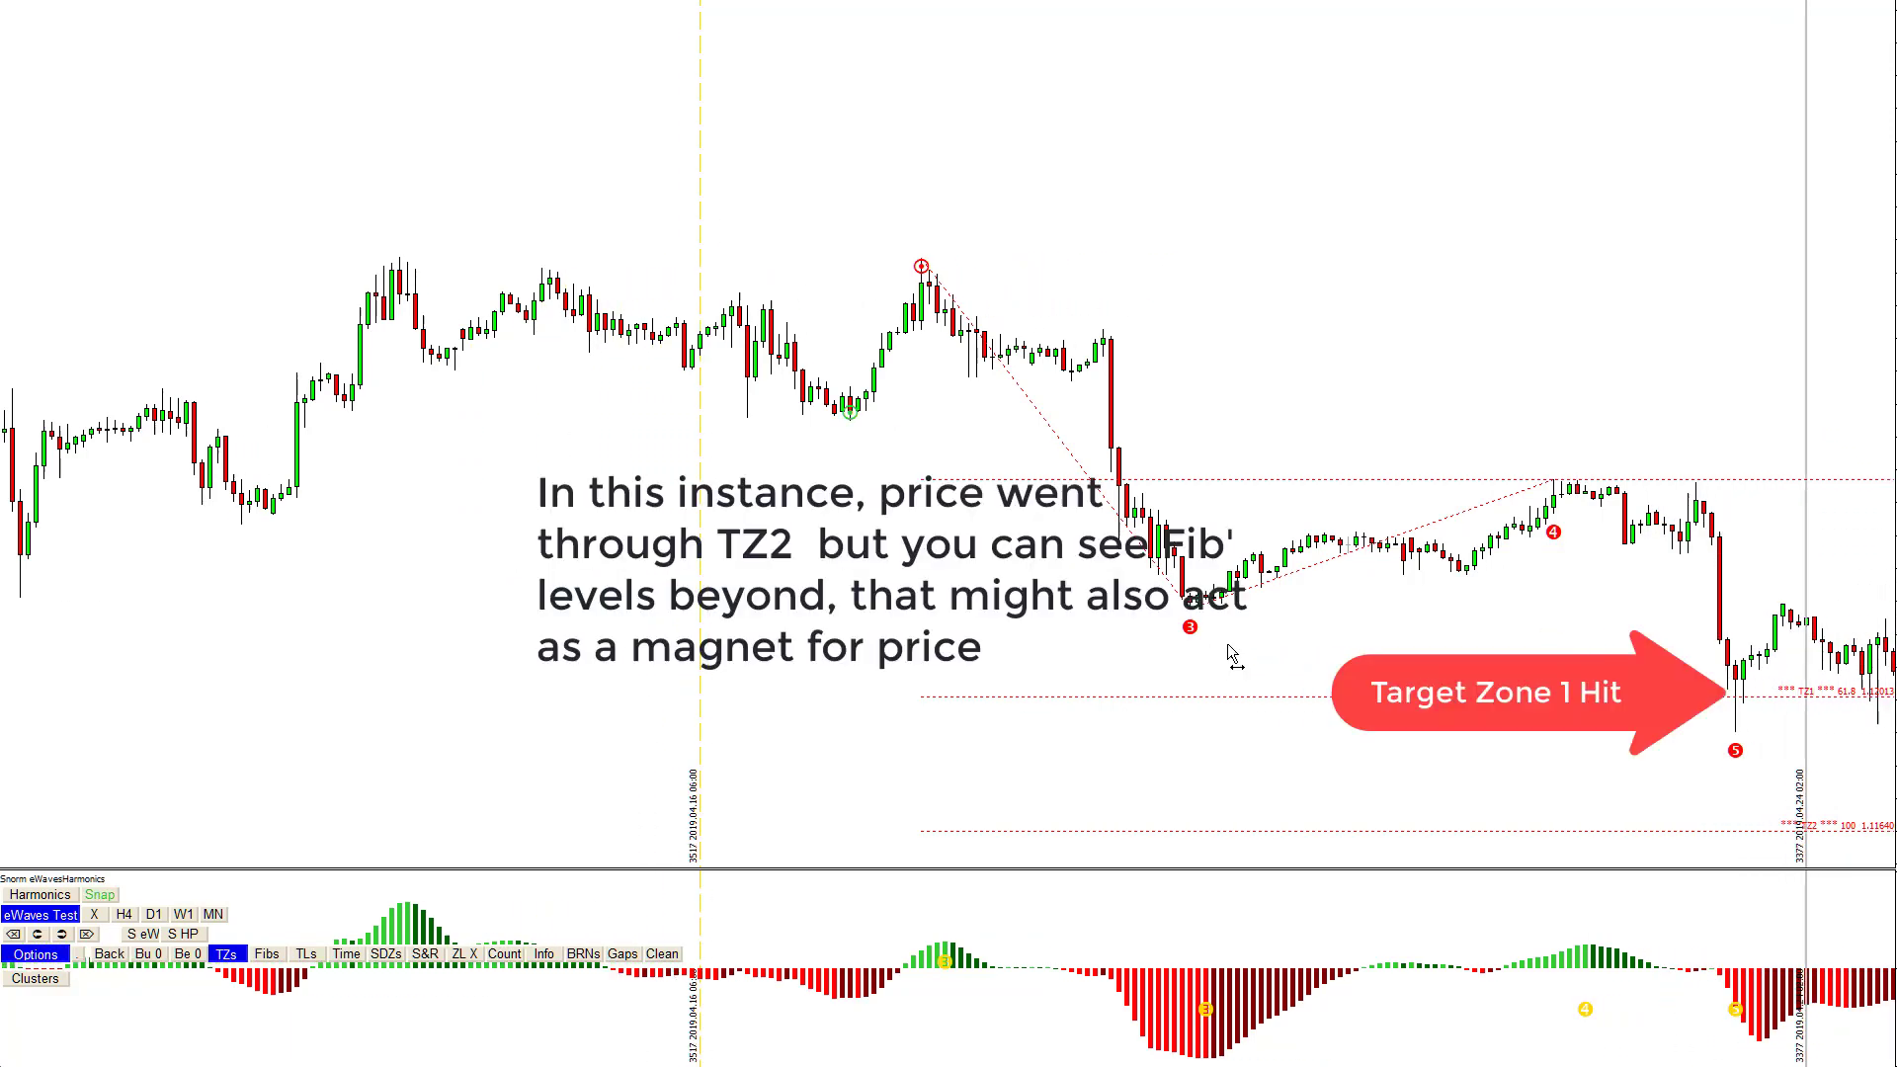
scroll(1228, 643, down, 3)
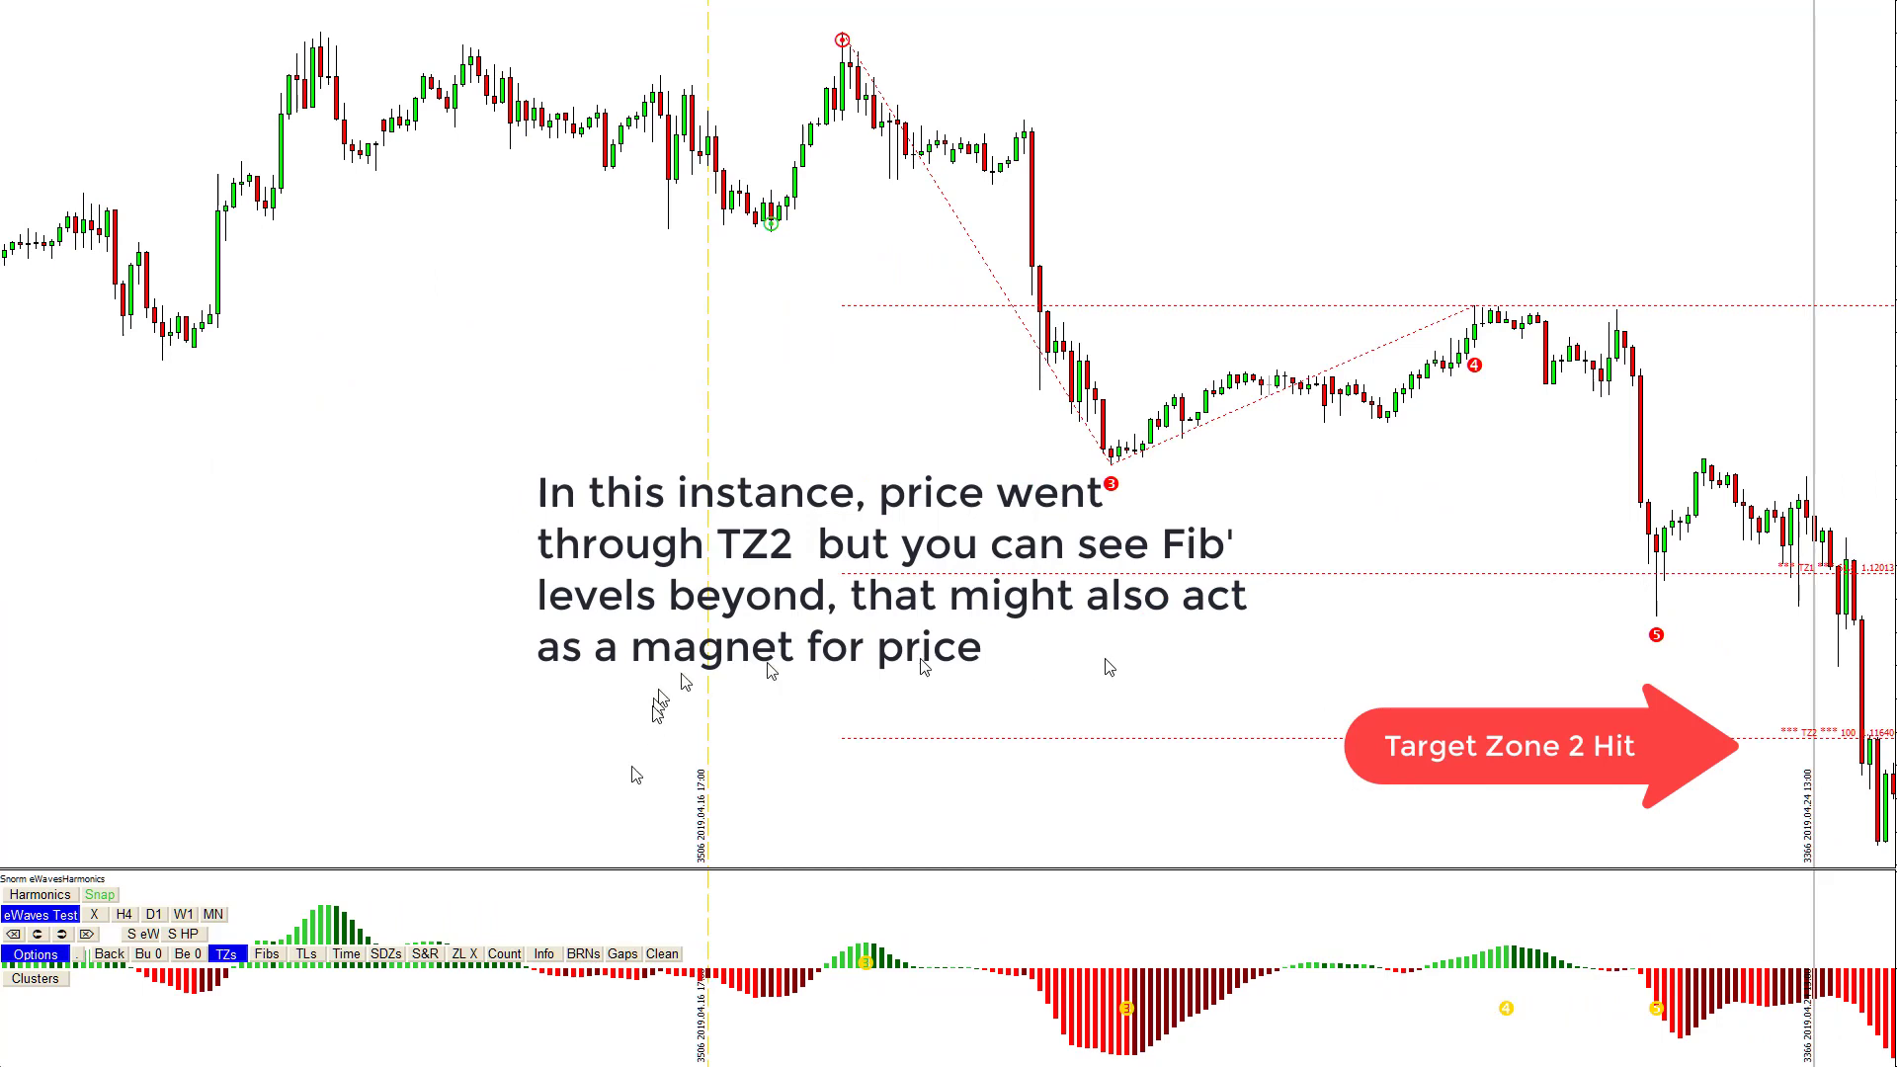
click(230, 954)
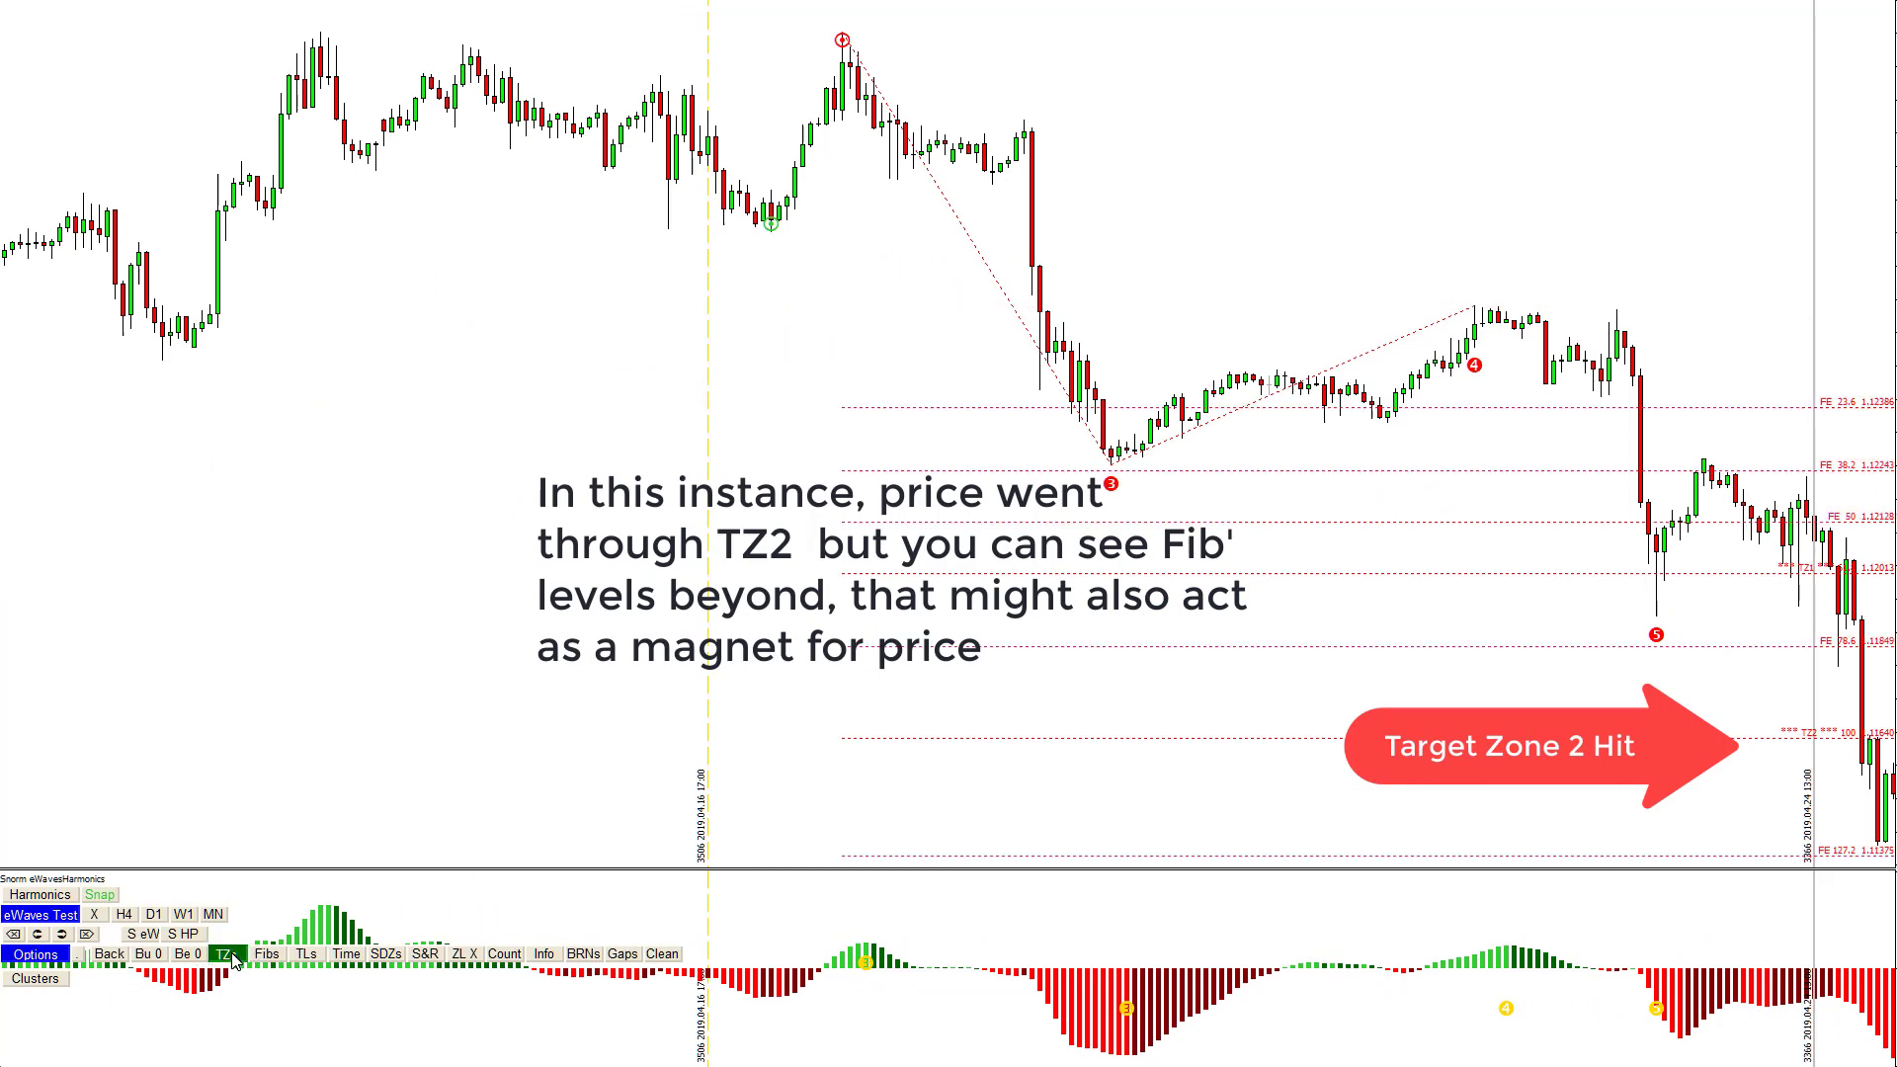
scroll(1492, 811, down, 4)
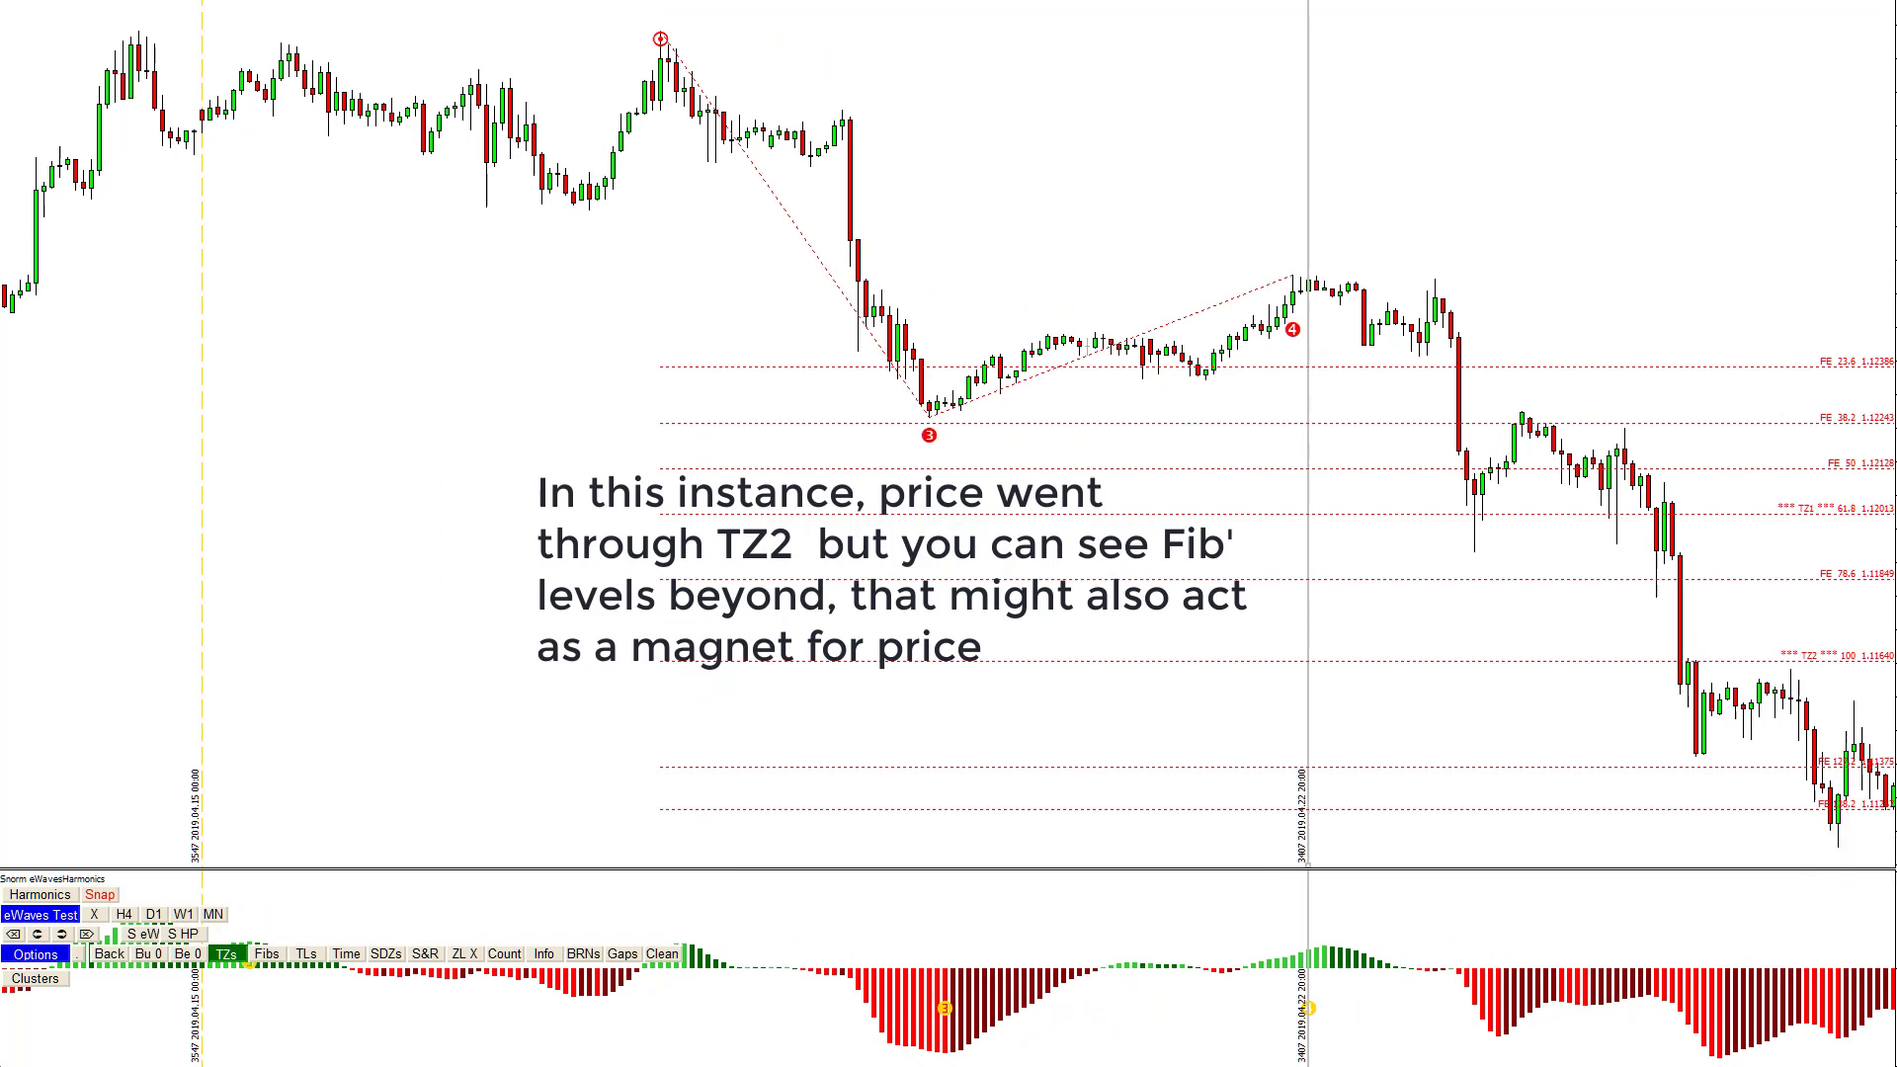
scroll(949, 435, up, 1)
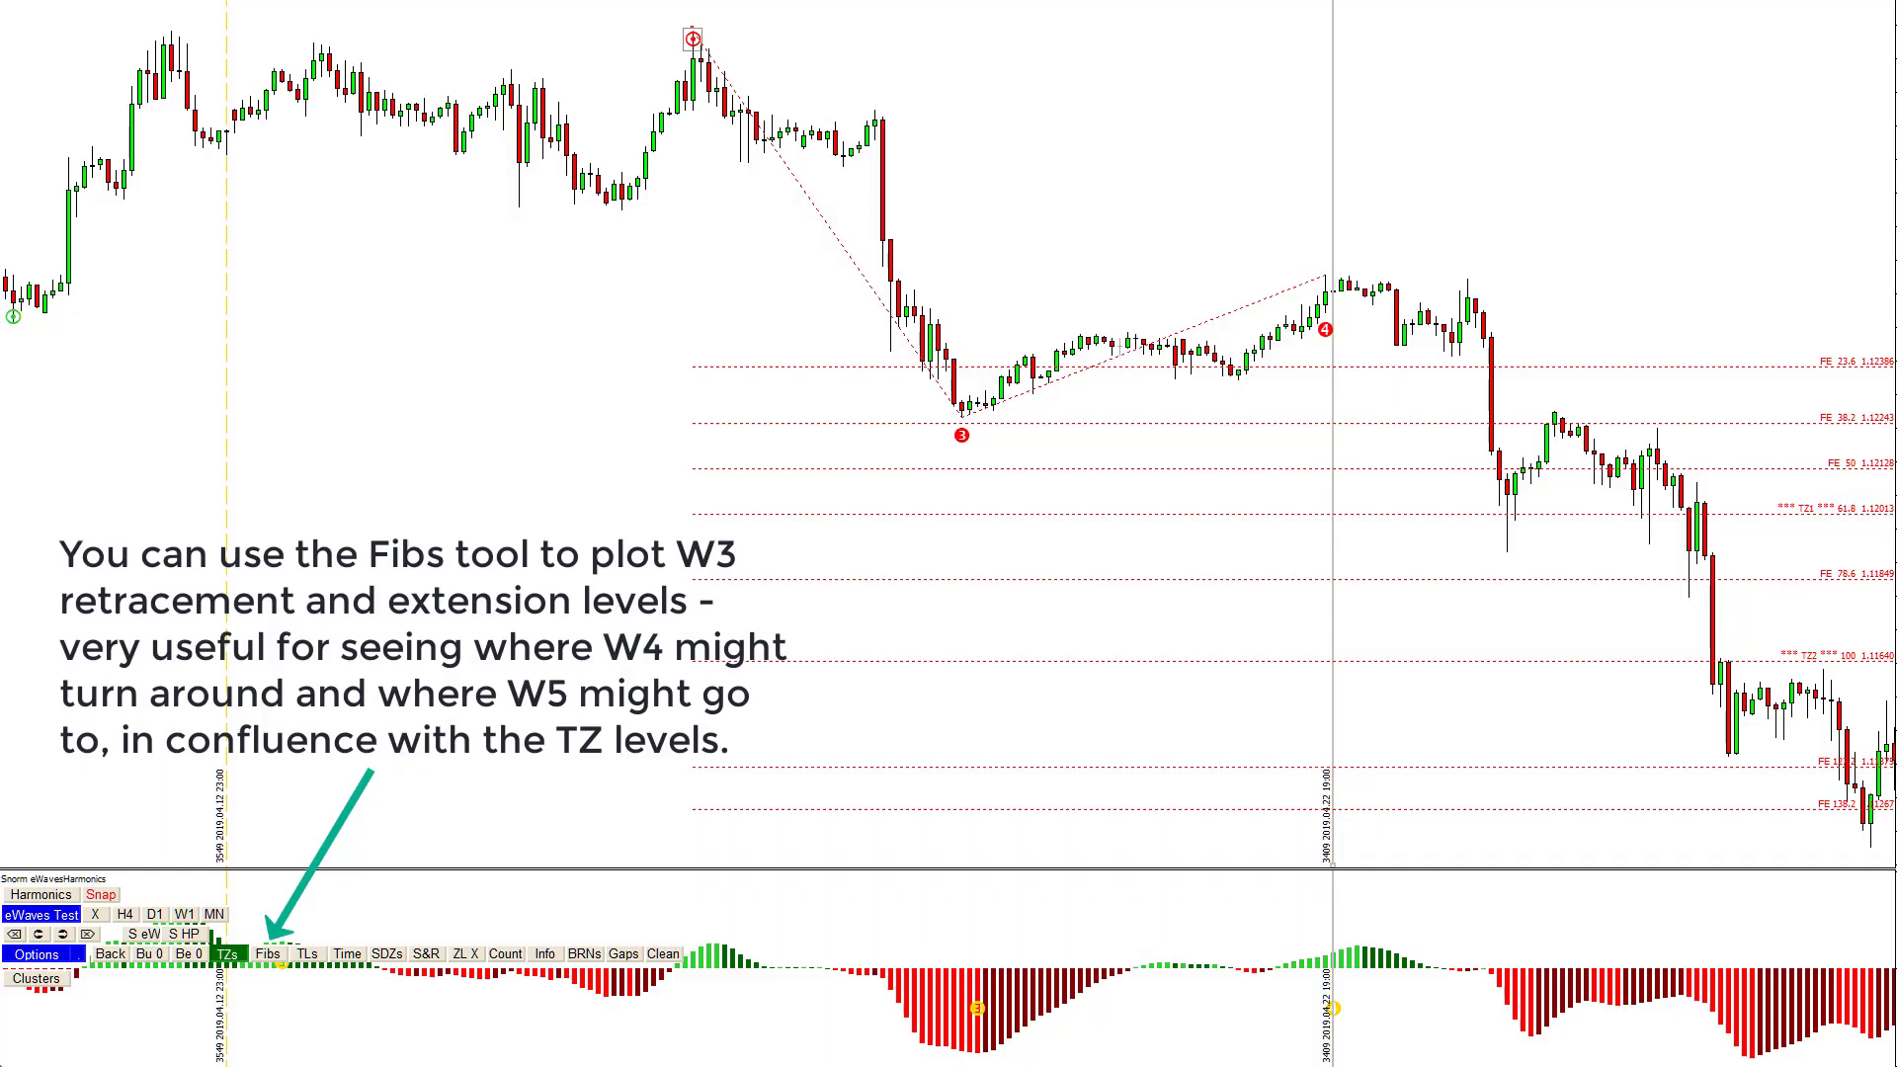
Step: Anchor Fibs on the wave 3 high, hide them, and draw the automatic wave 4 trendline
click(268, 956)
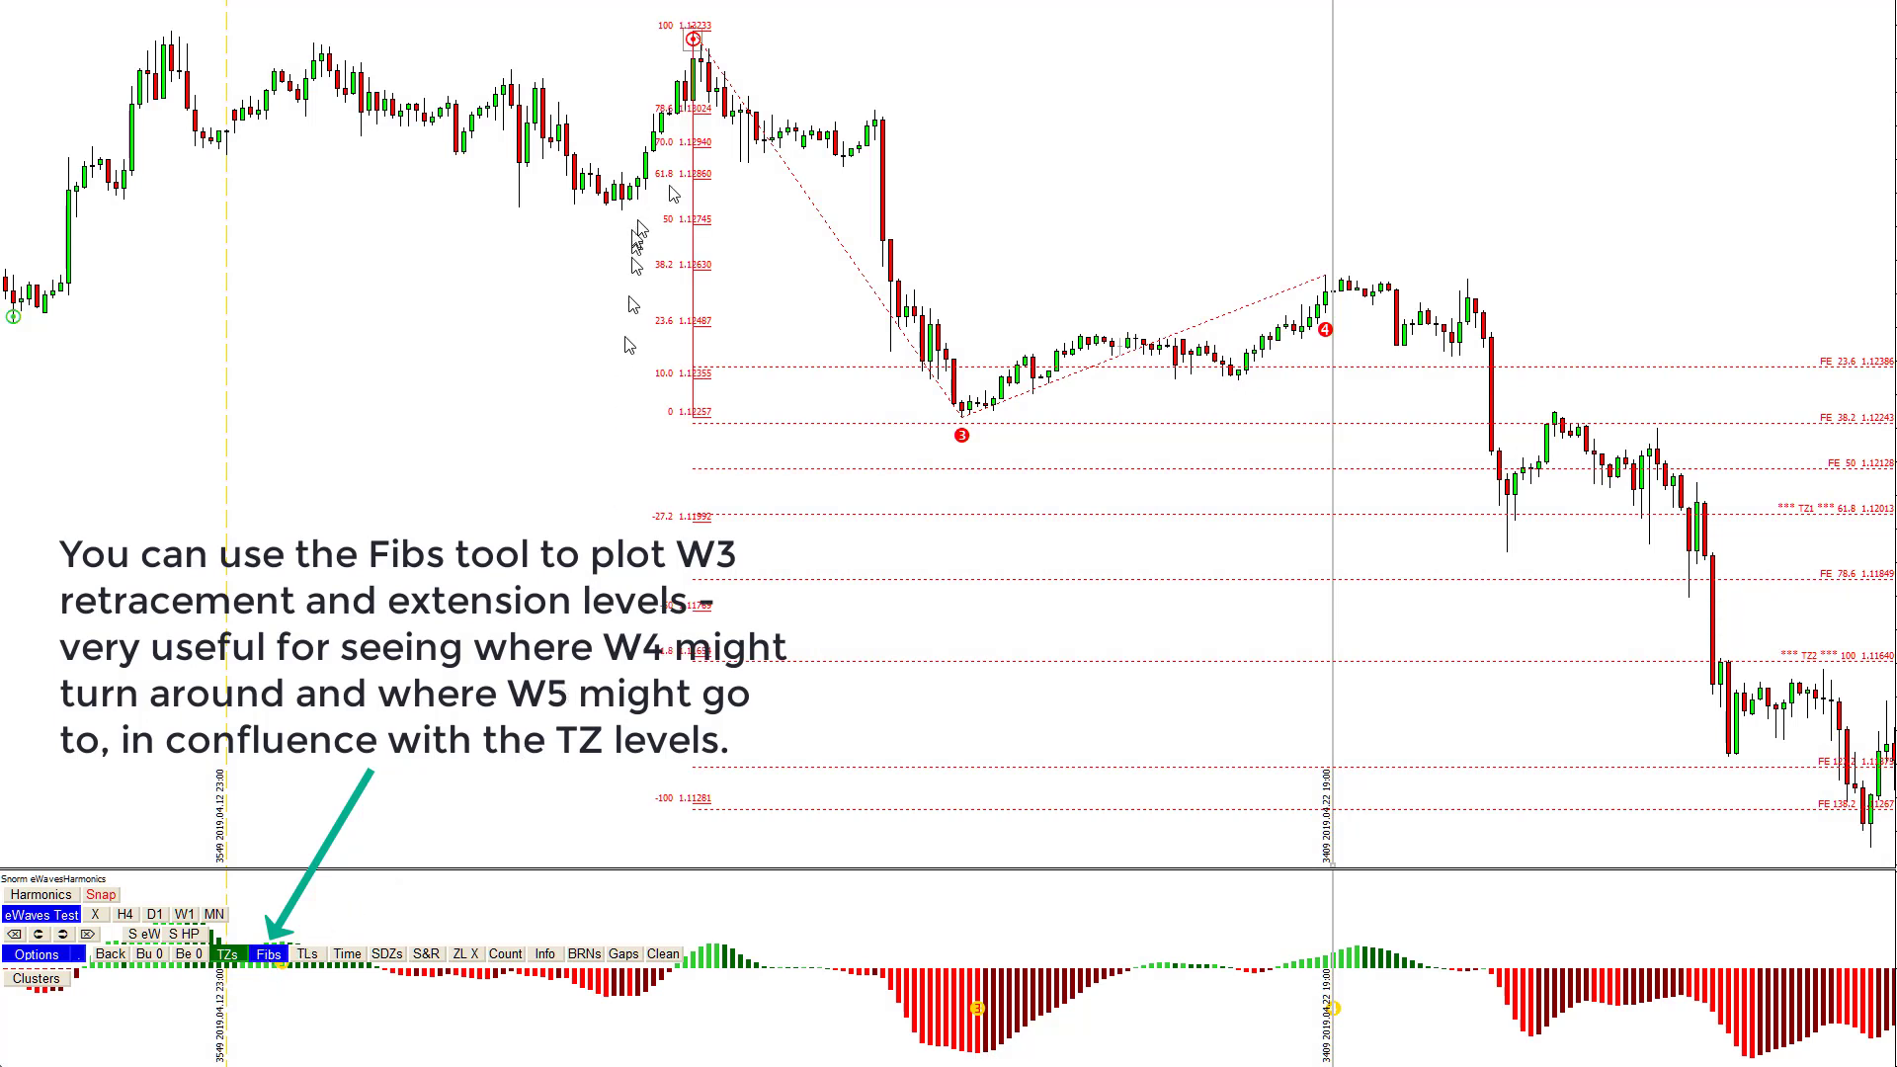
click(691, 34)
click(269, 956)
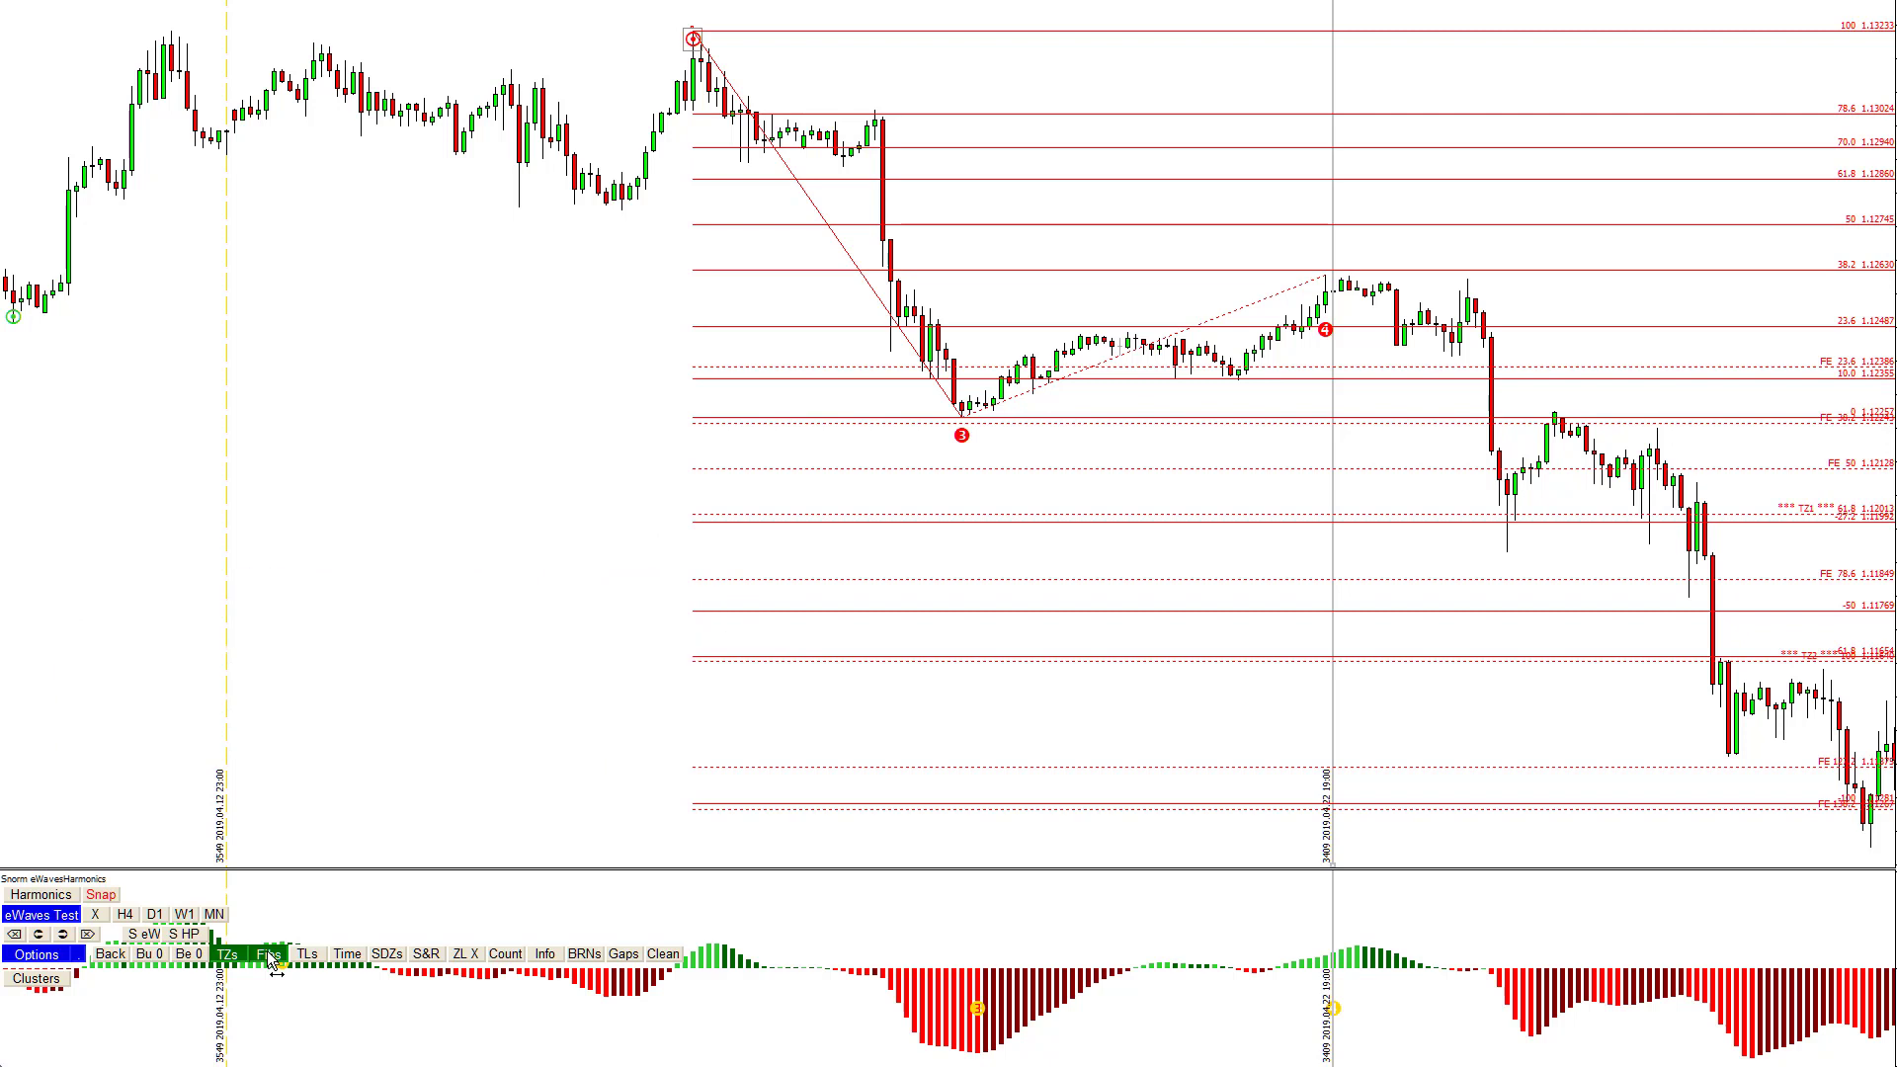
click(270, 956)
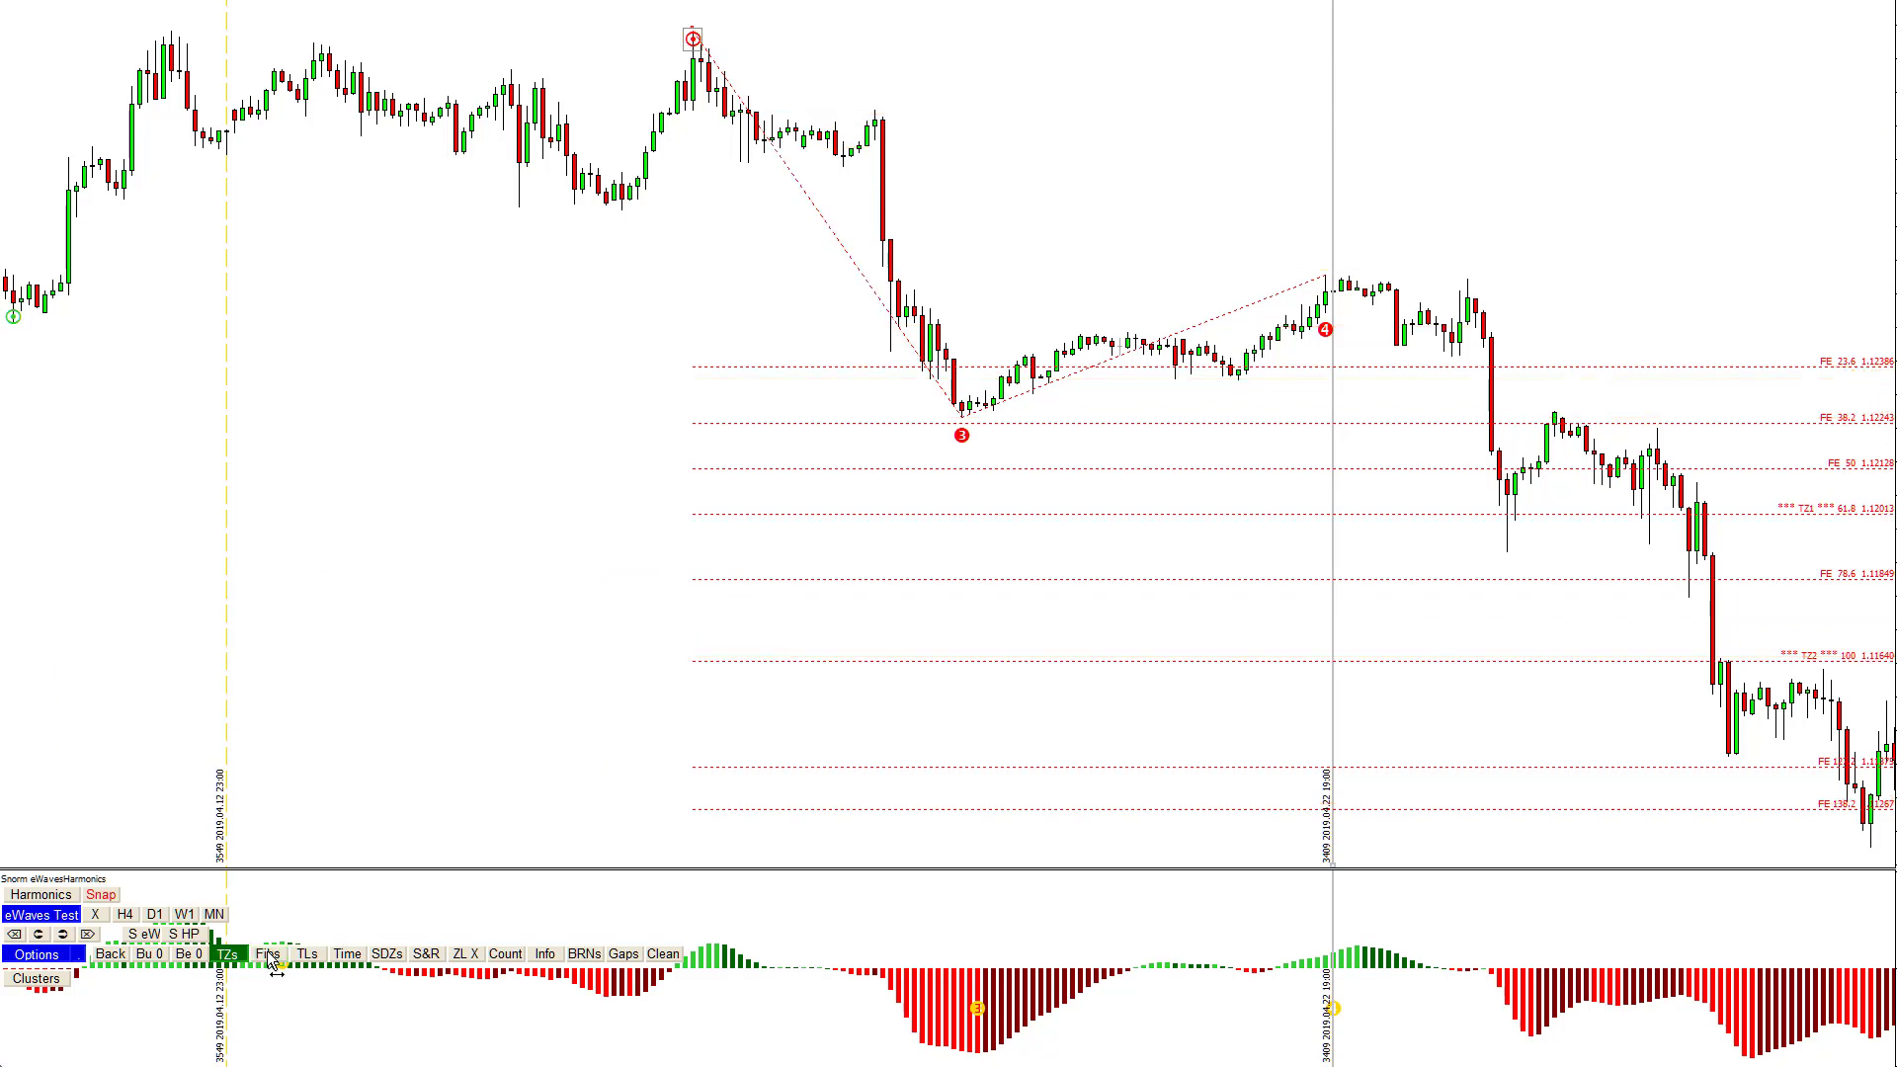
click(270, 956)
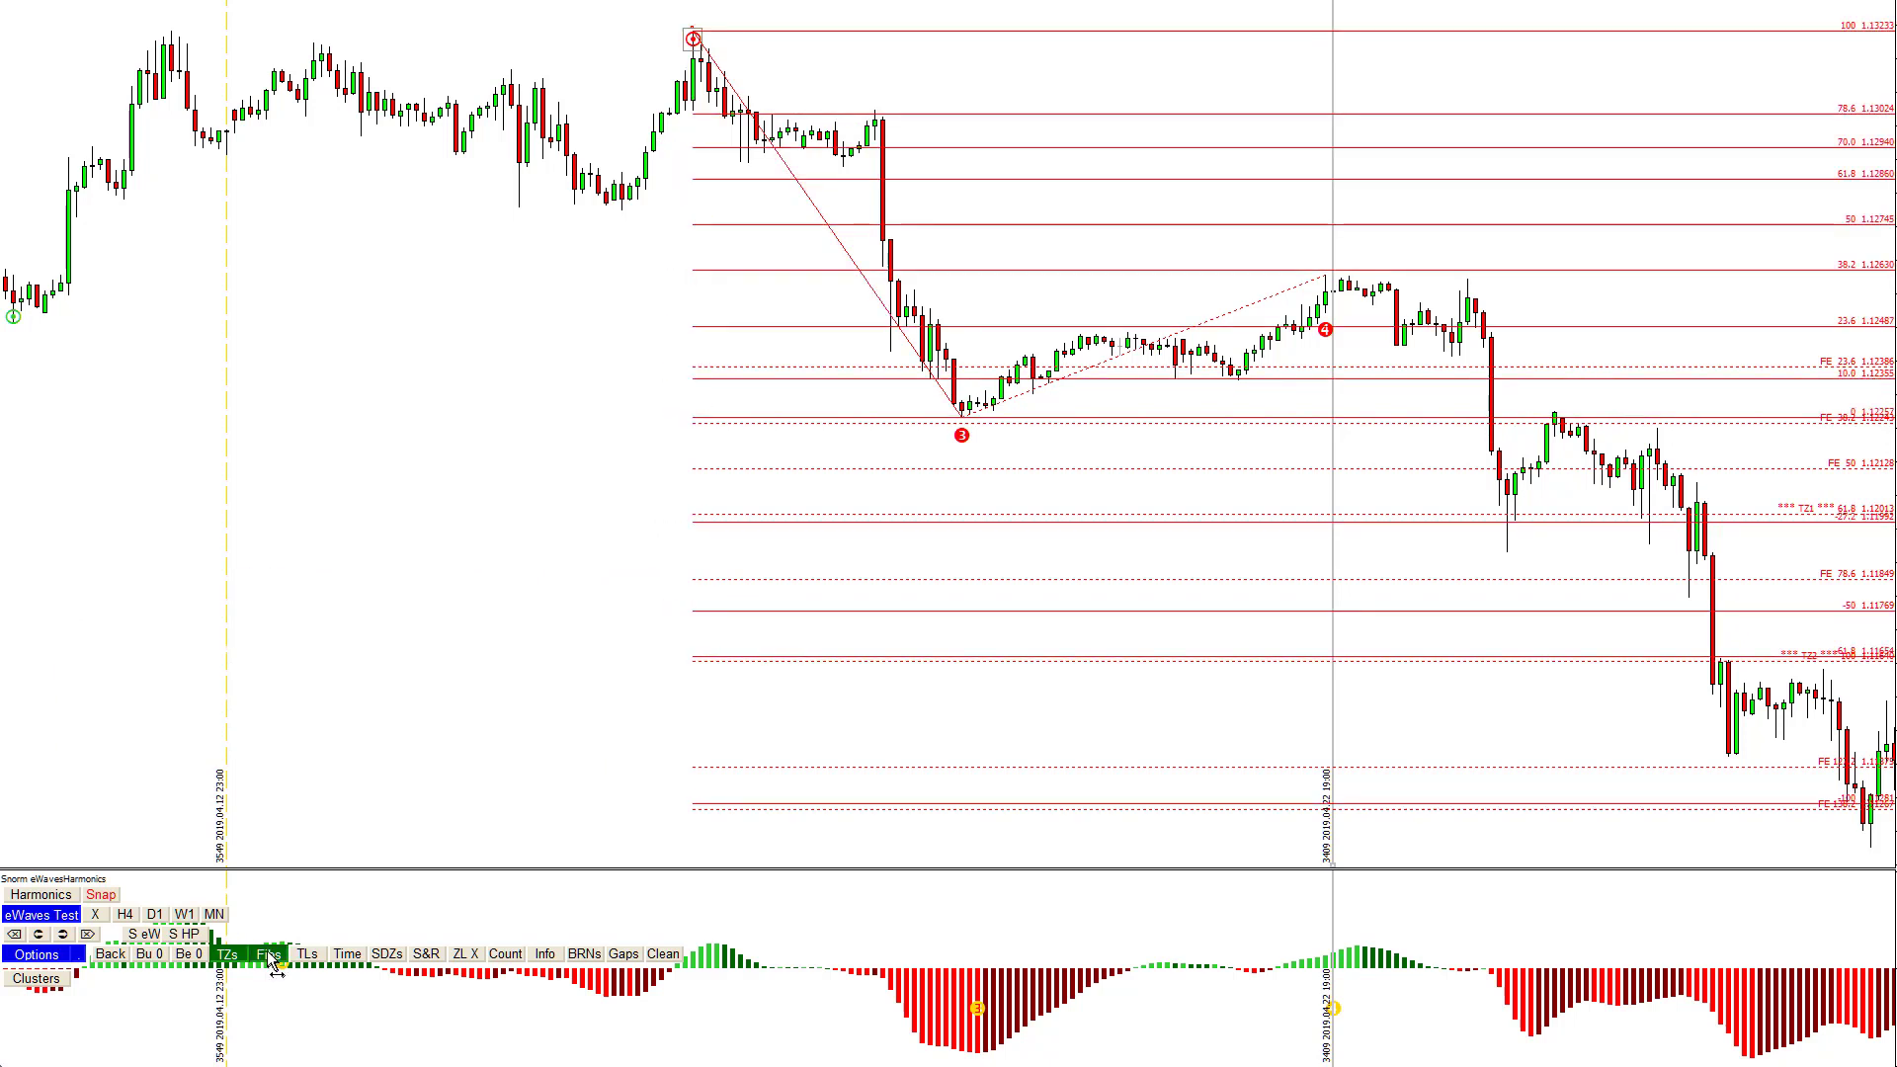
click(270, 955)
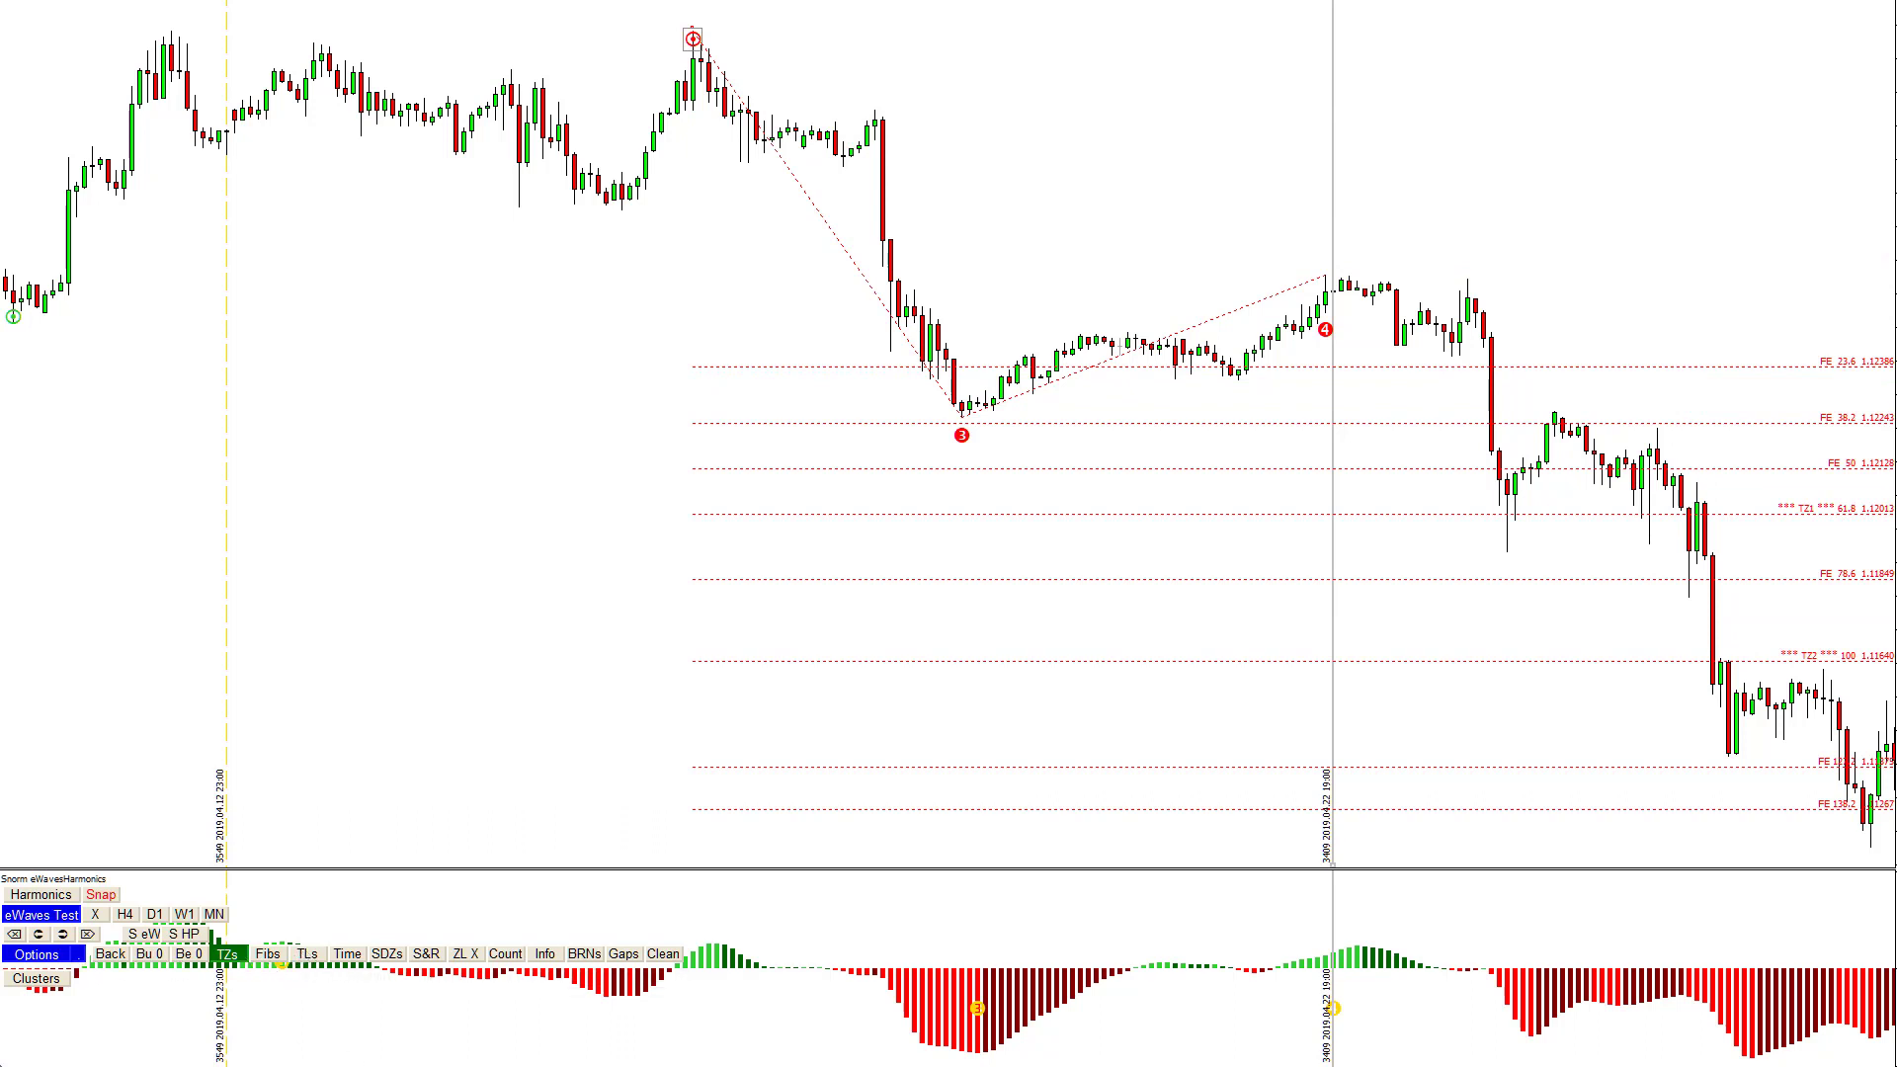
click(319, 957)
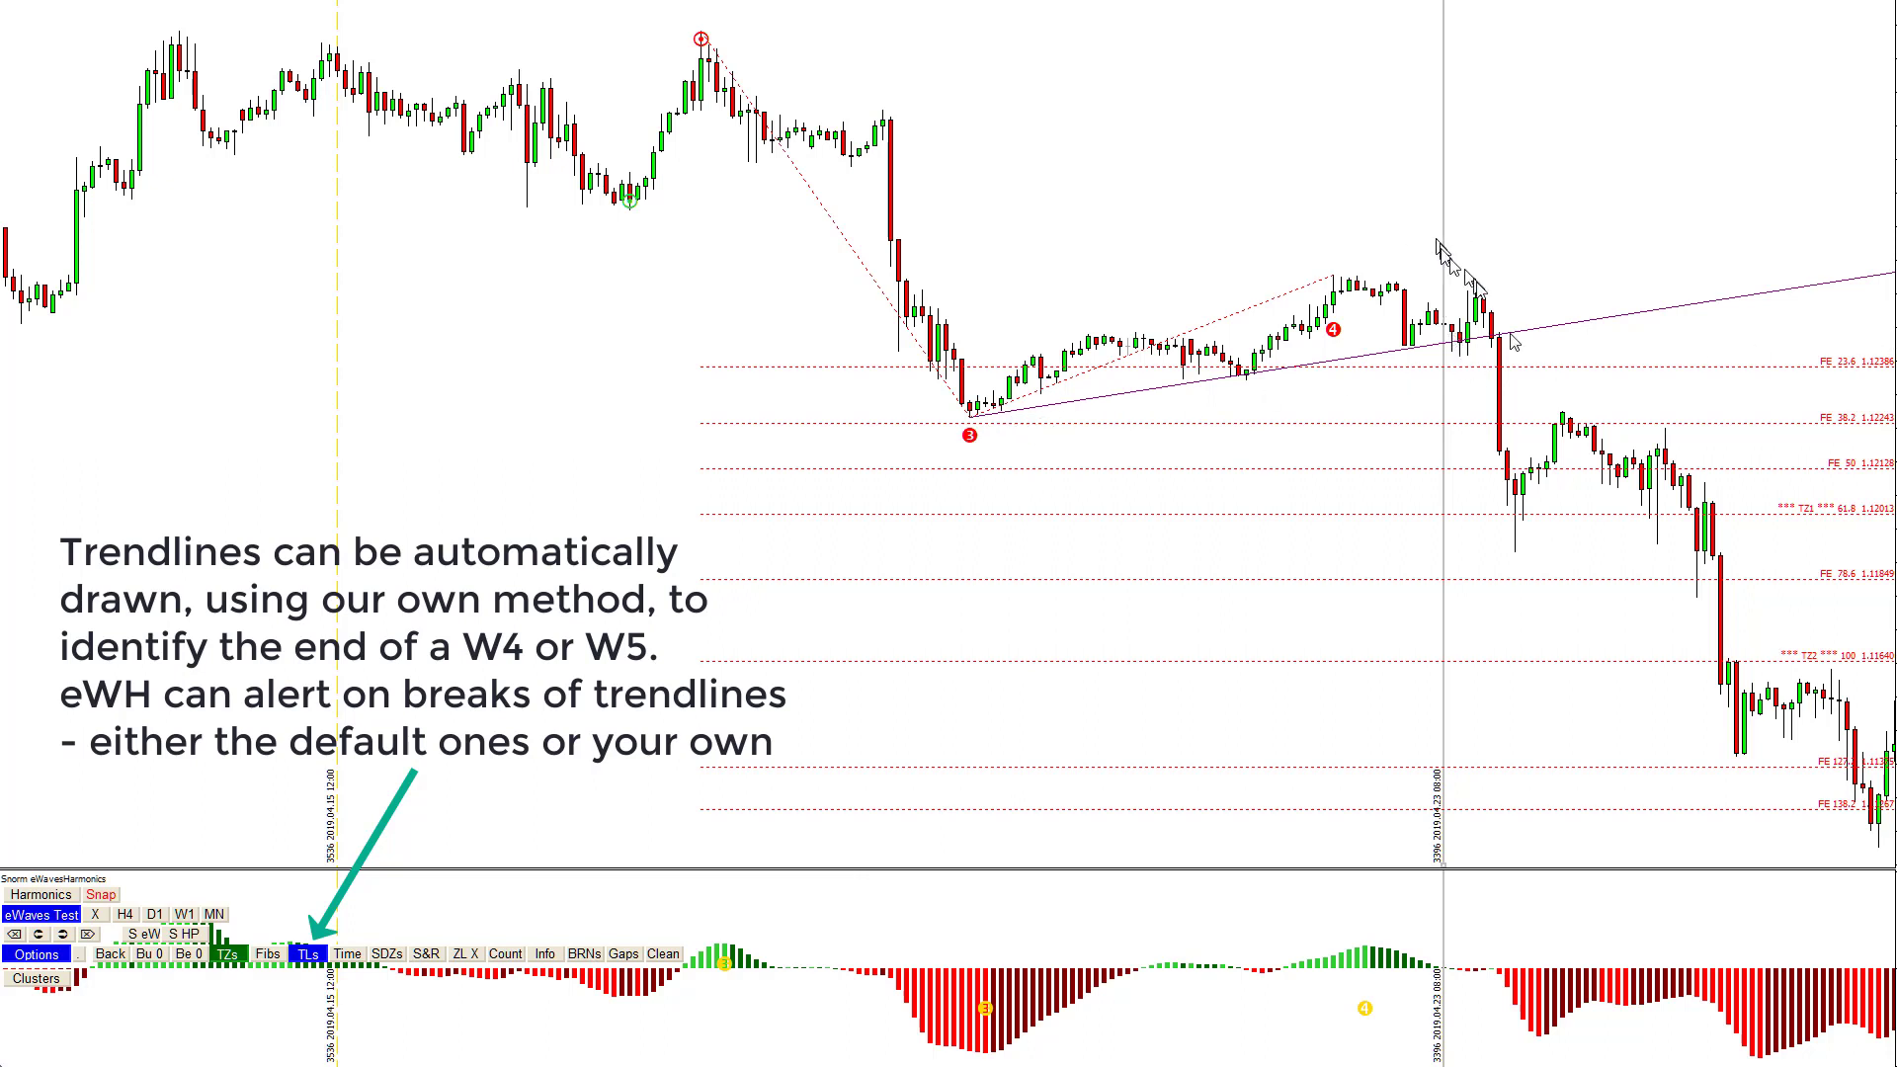
Step: Move the eWt_TestLine forward a few bars past the purple trendline break
scroll(1392, 249, down, 2)
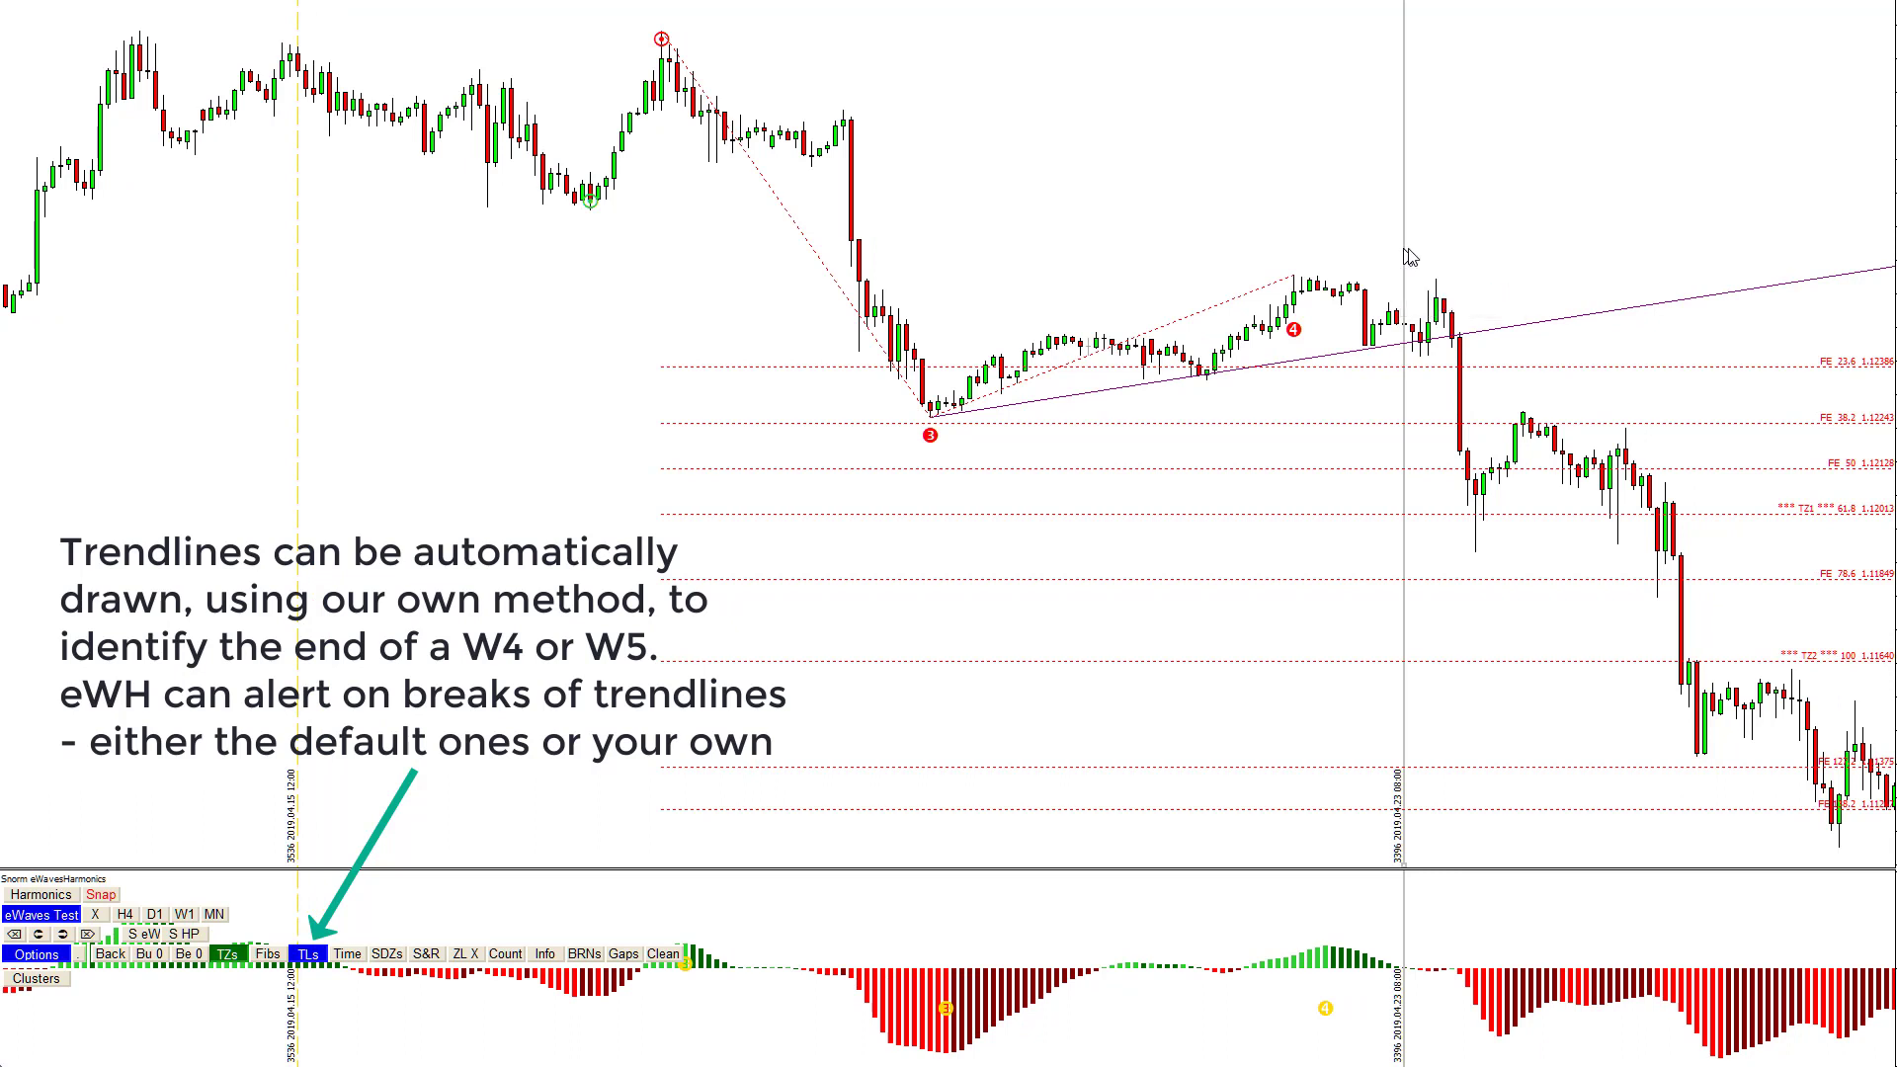
drag(1423, 258, 1455, 265)
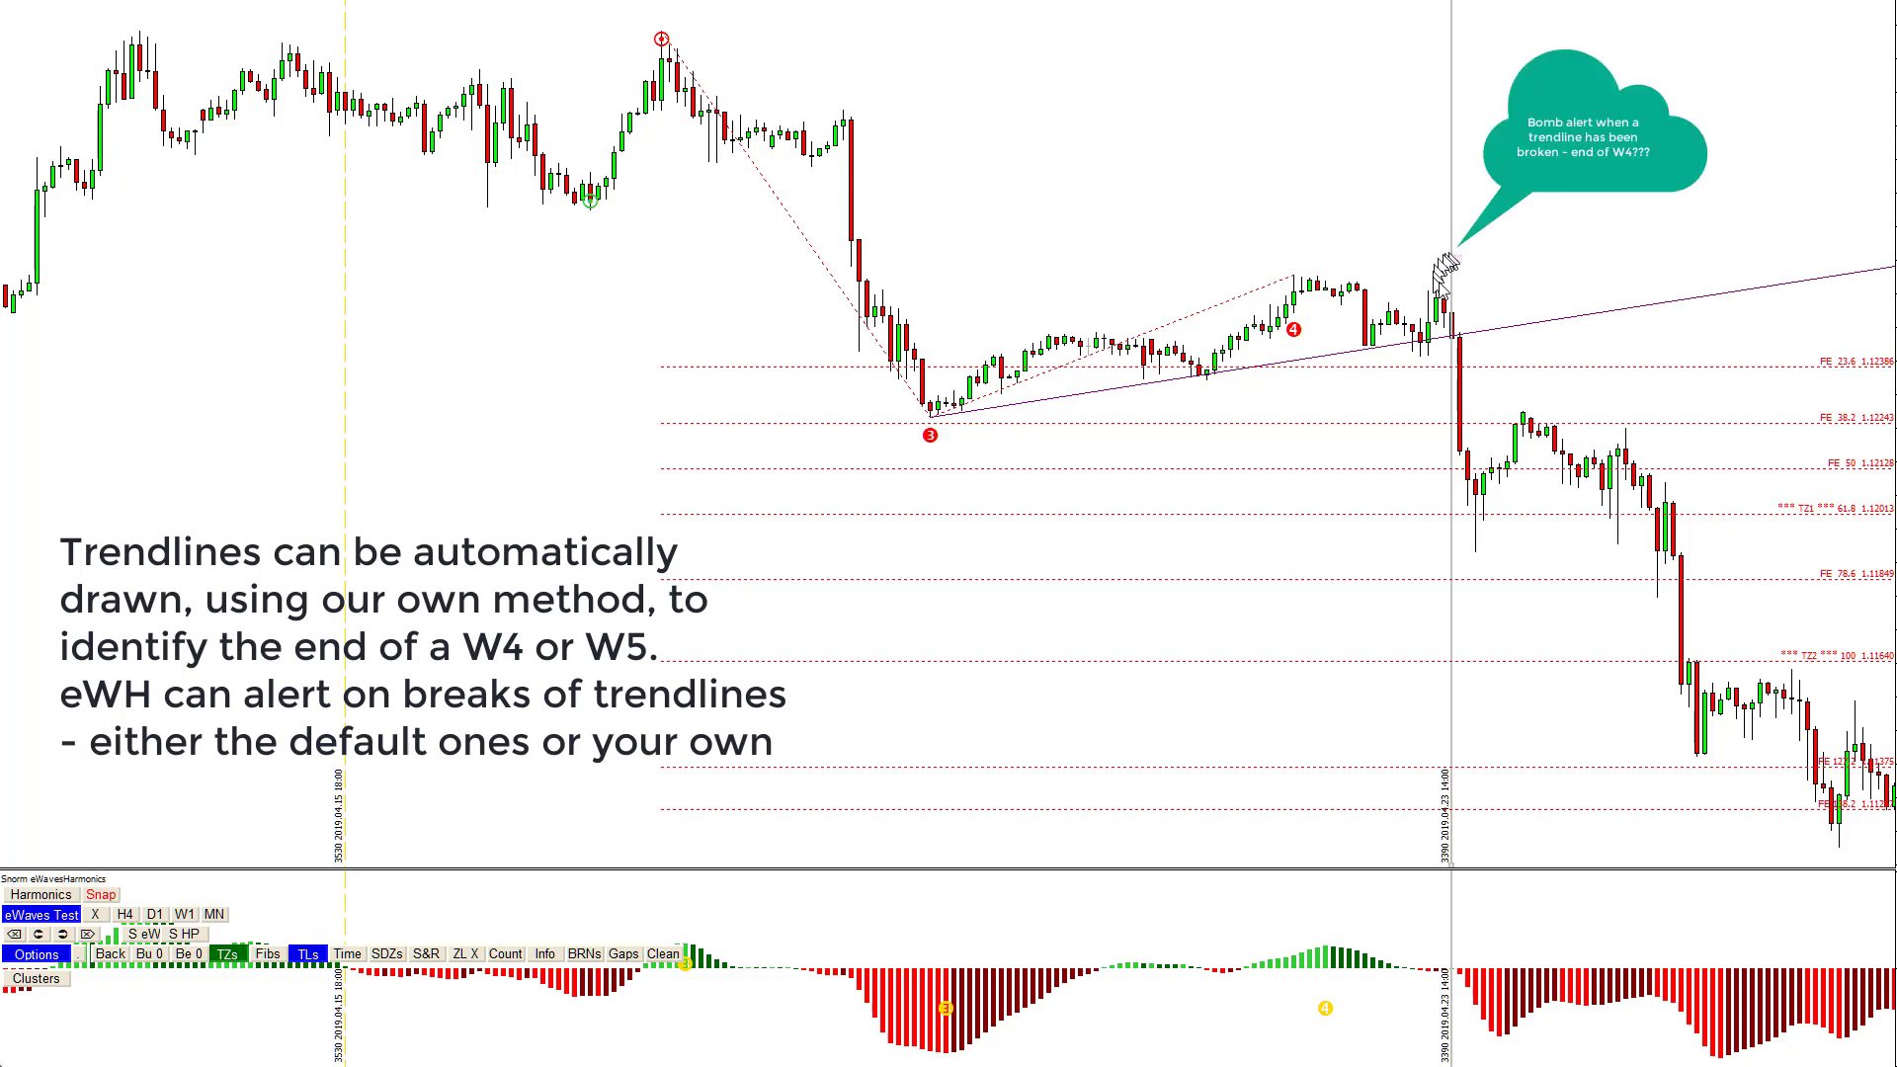
drag(1452, 219, 1466, 221)
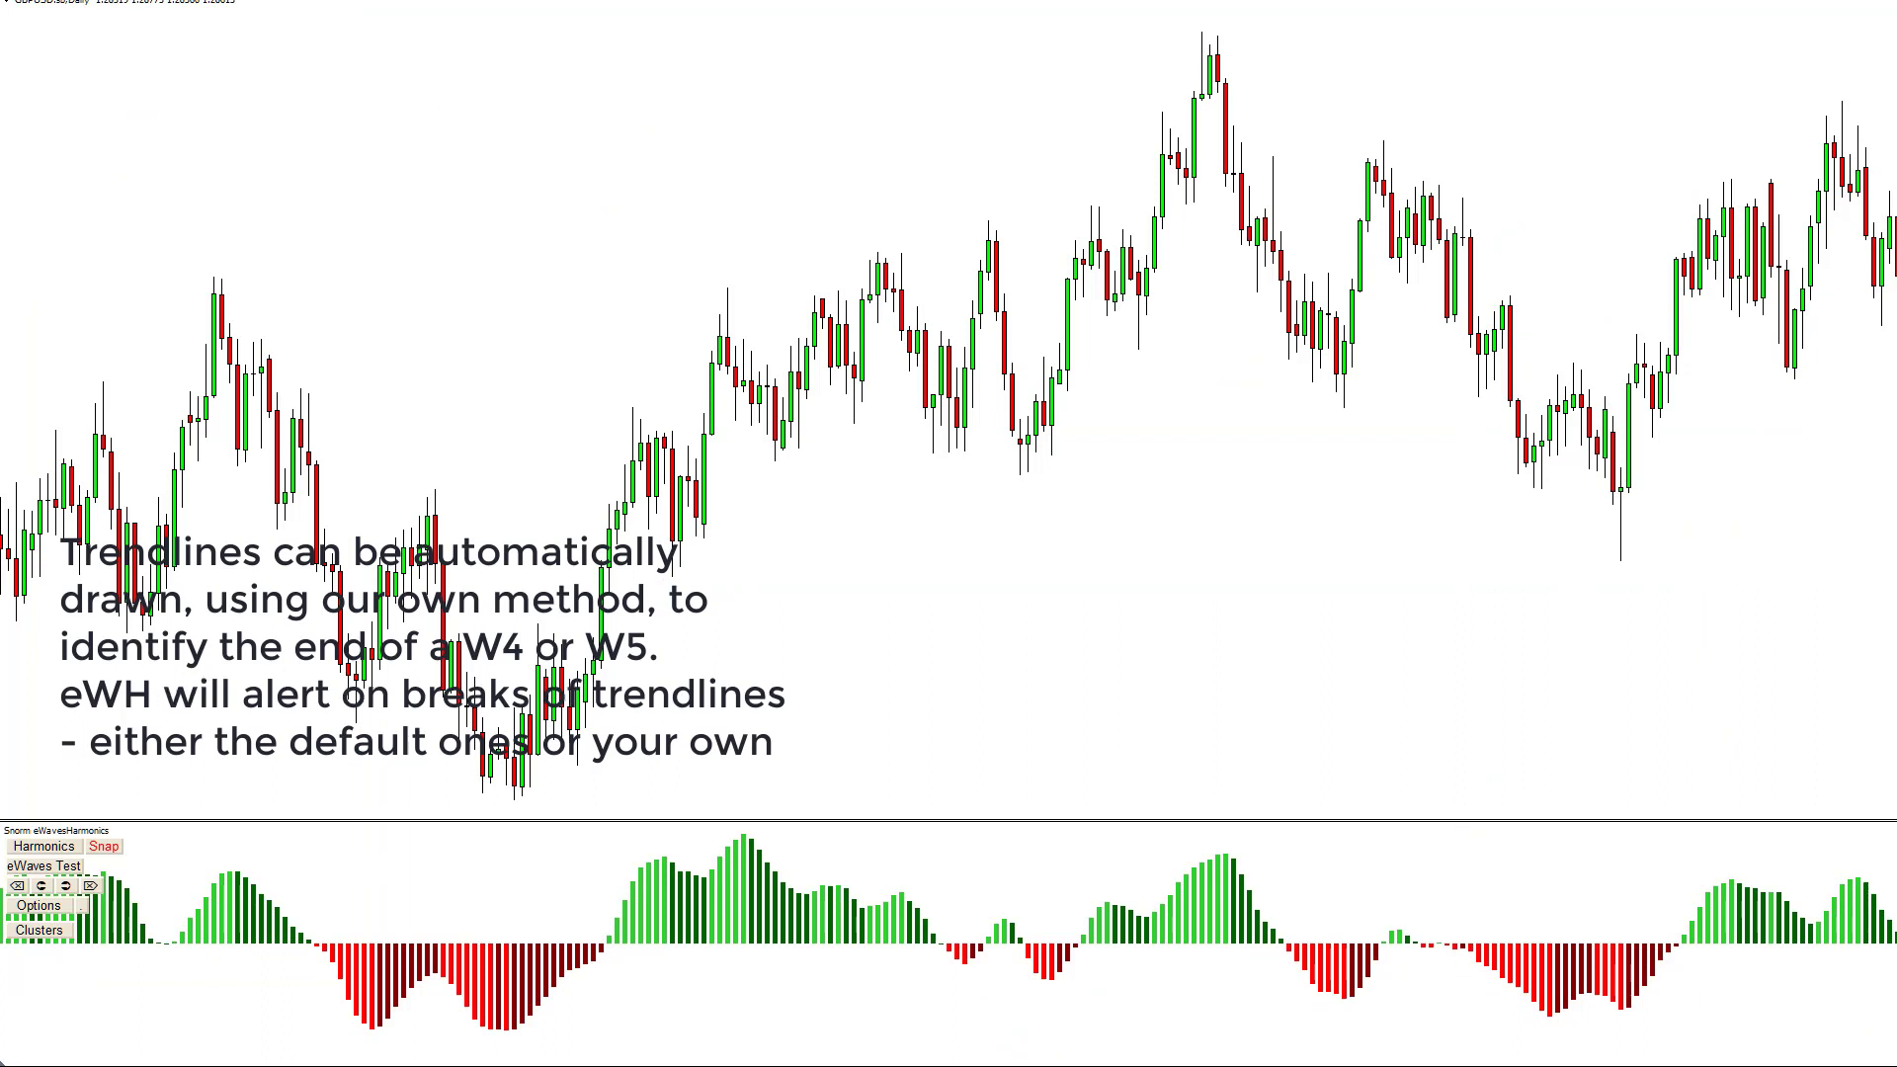
Step: Move the test point earlier, draw supply and demand zones, and scroll through them
click(44, 866)
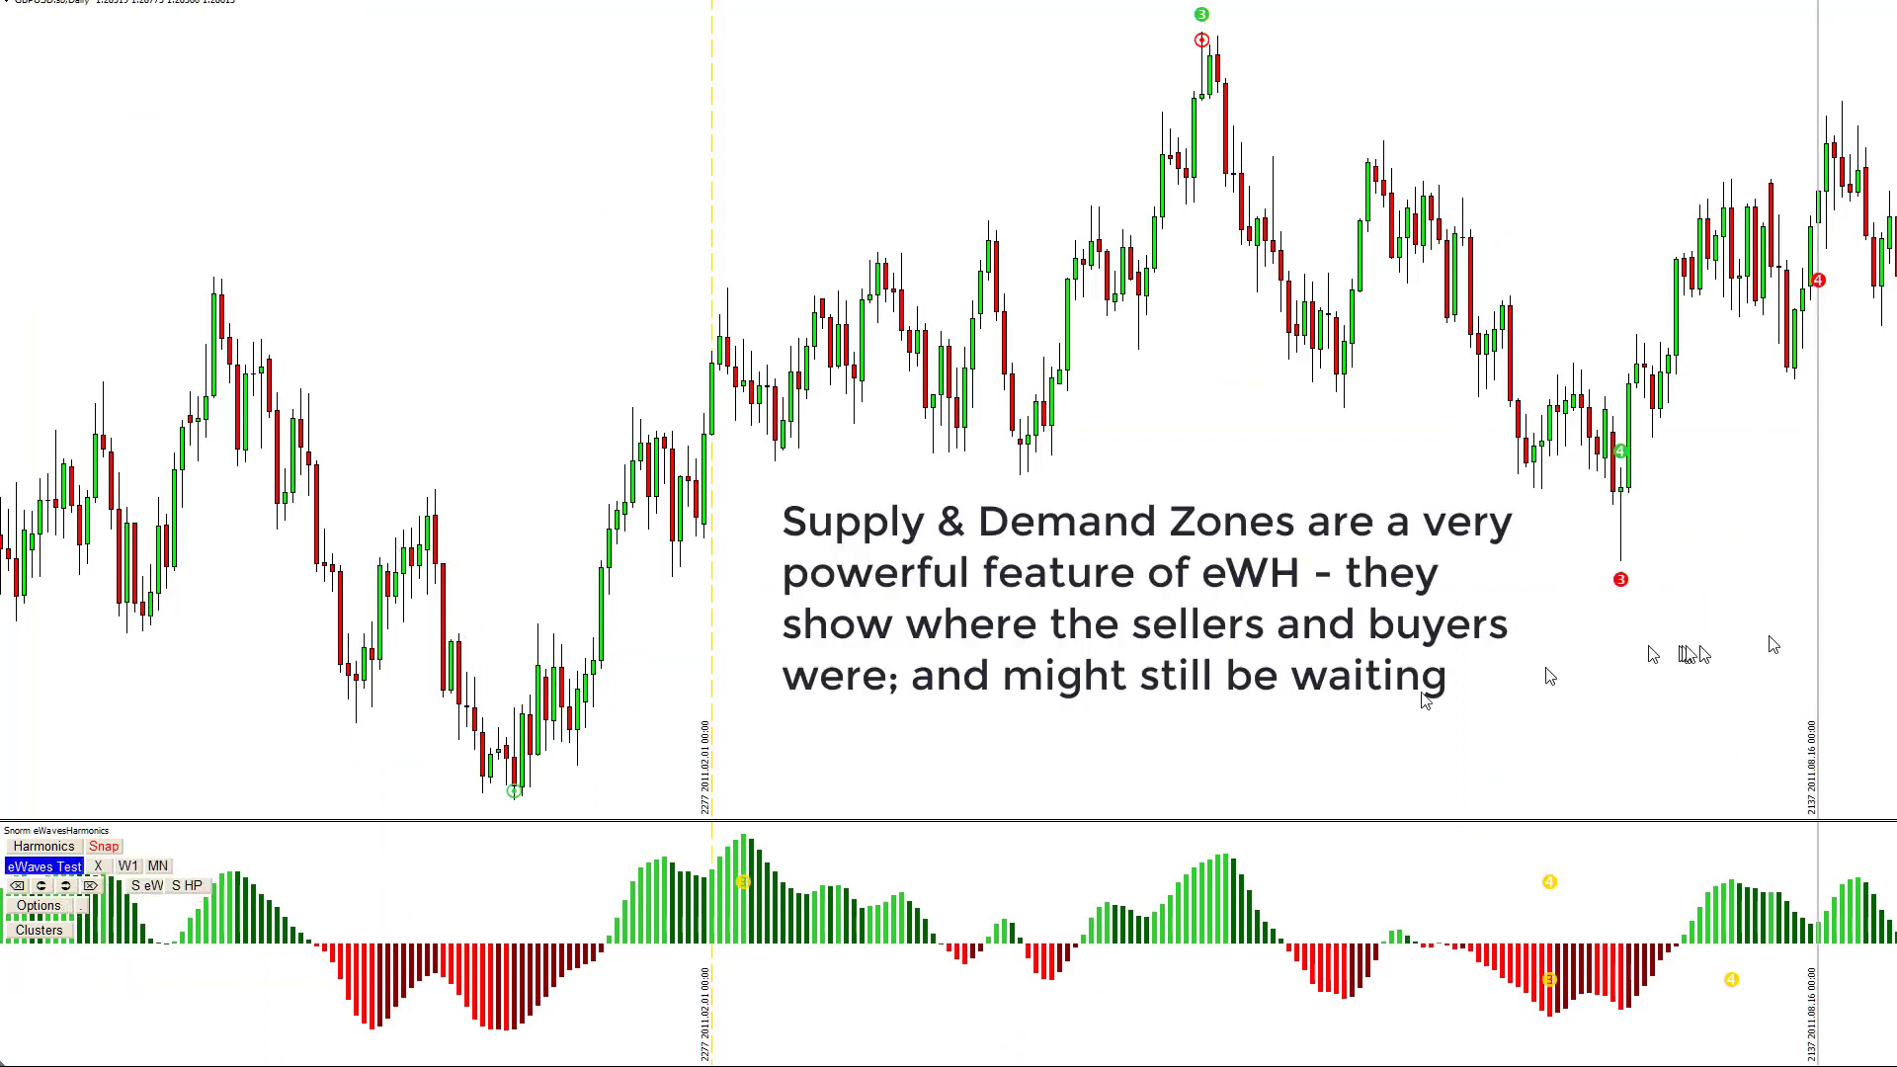
drag(1823, 657, 1332, 661)
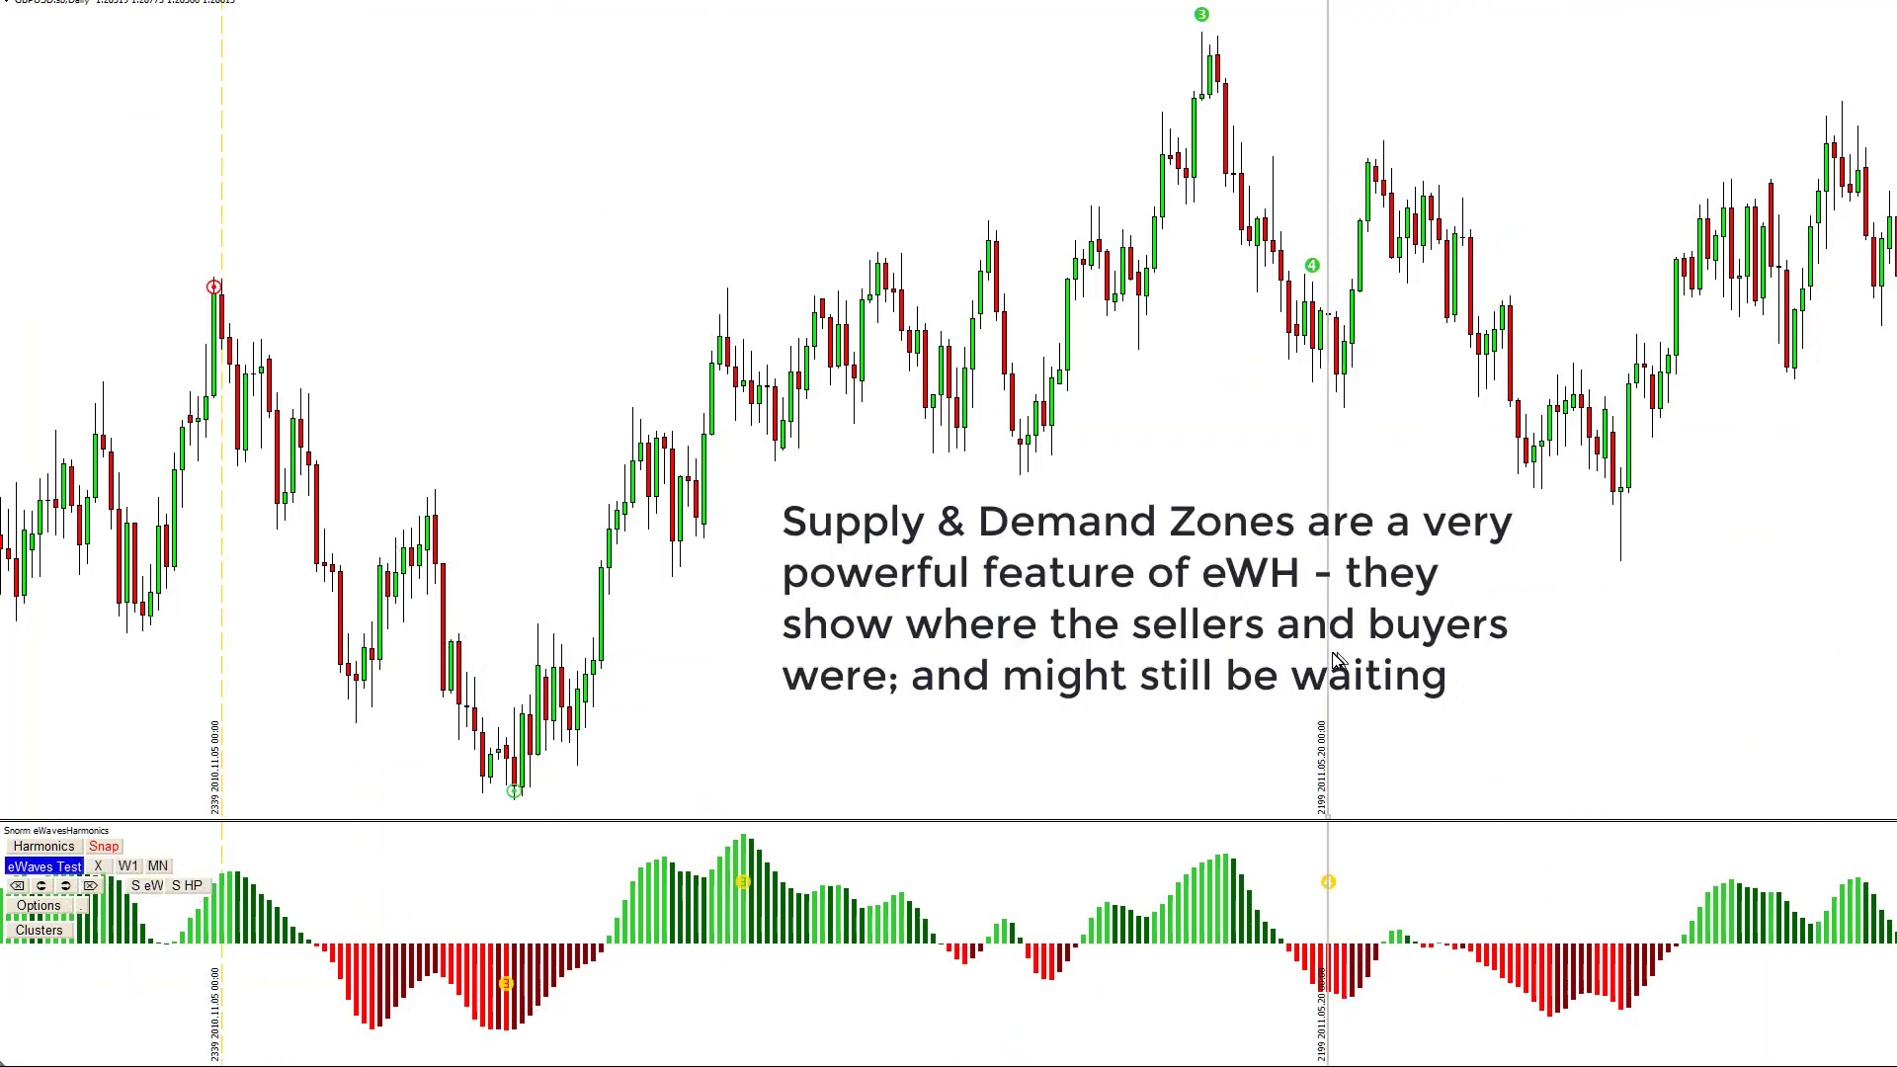
click(59, 906)
click(395, 906)
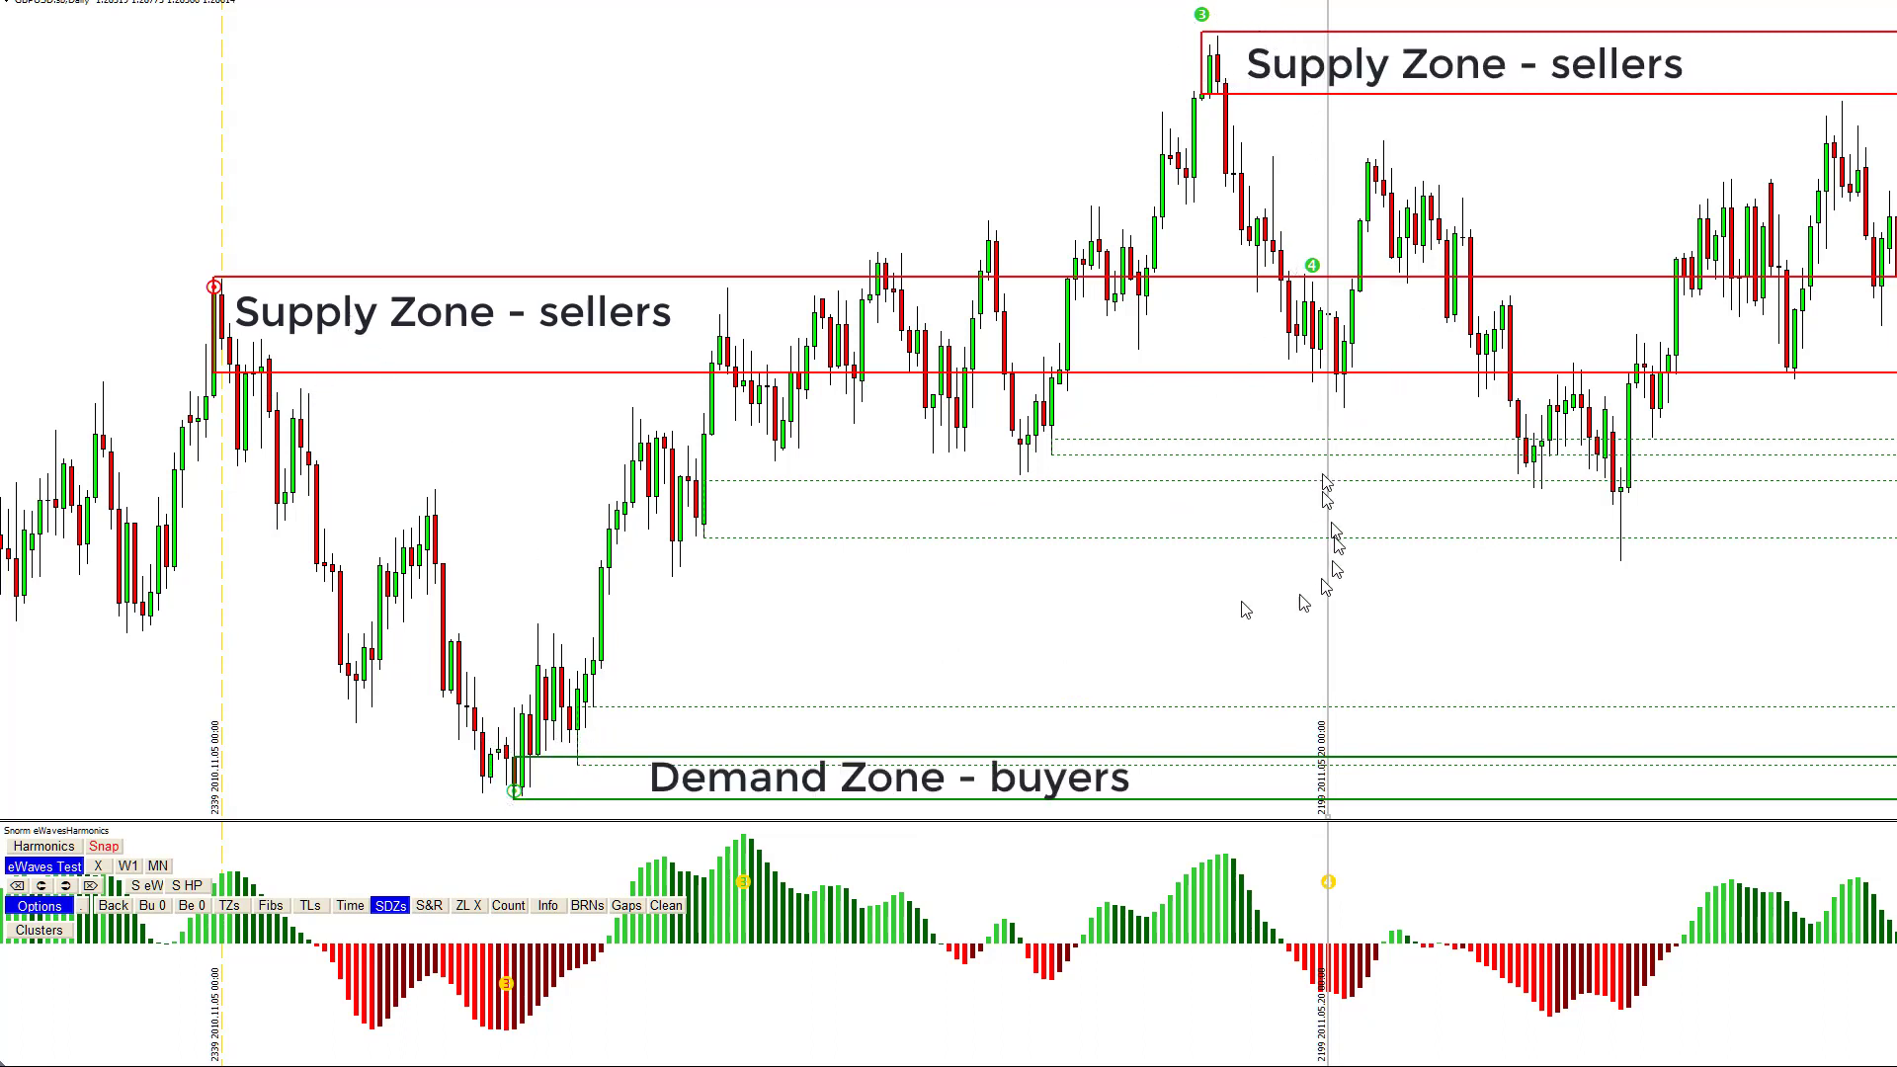
scroll(1206, 600, right, 3)
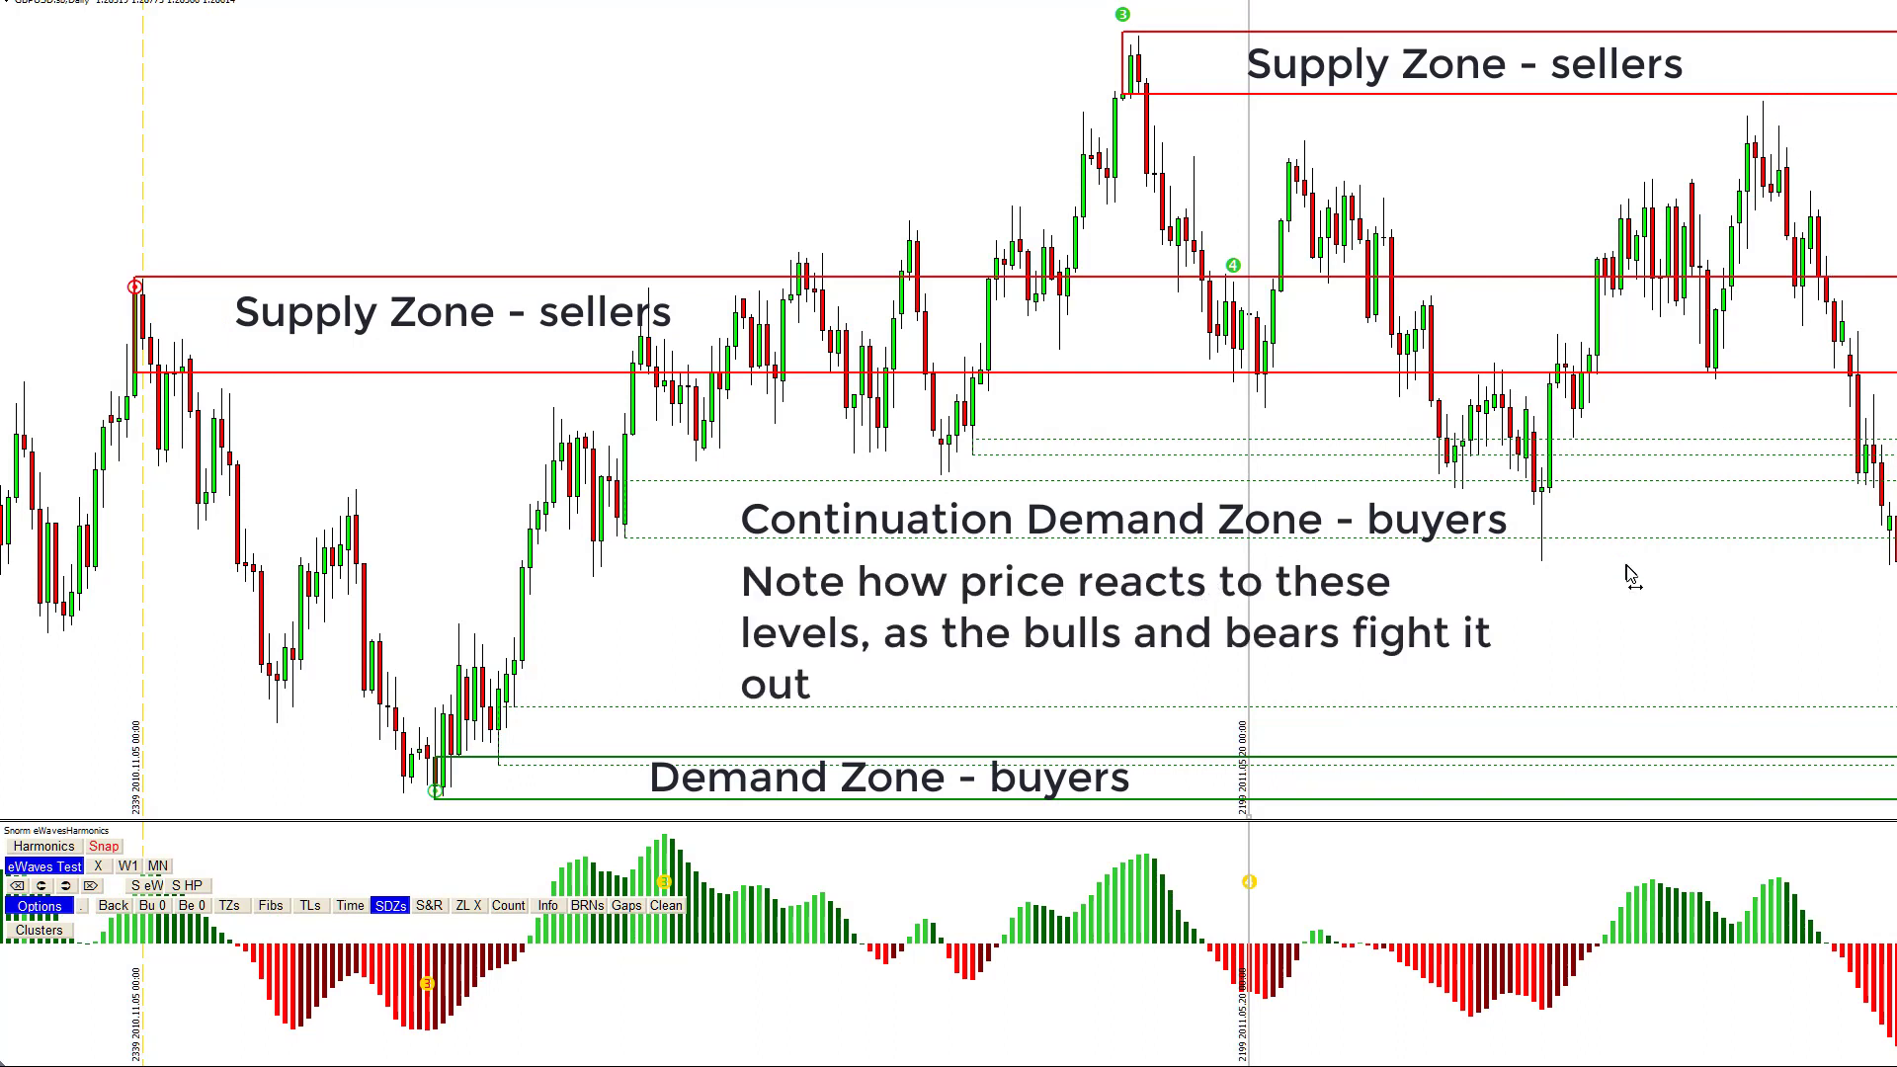
scroll(1620, 571, right, 3)
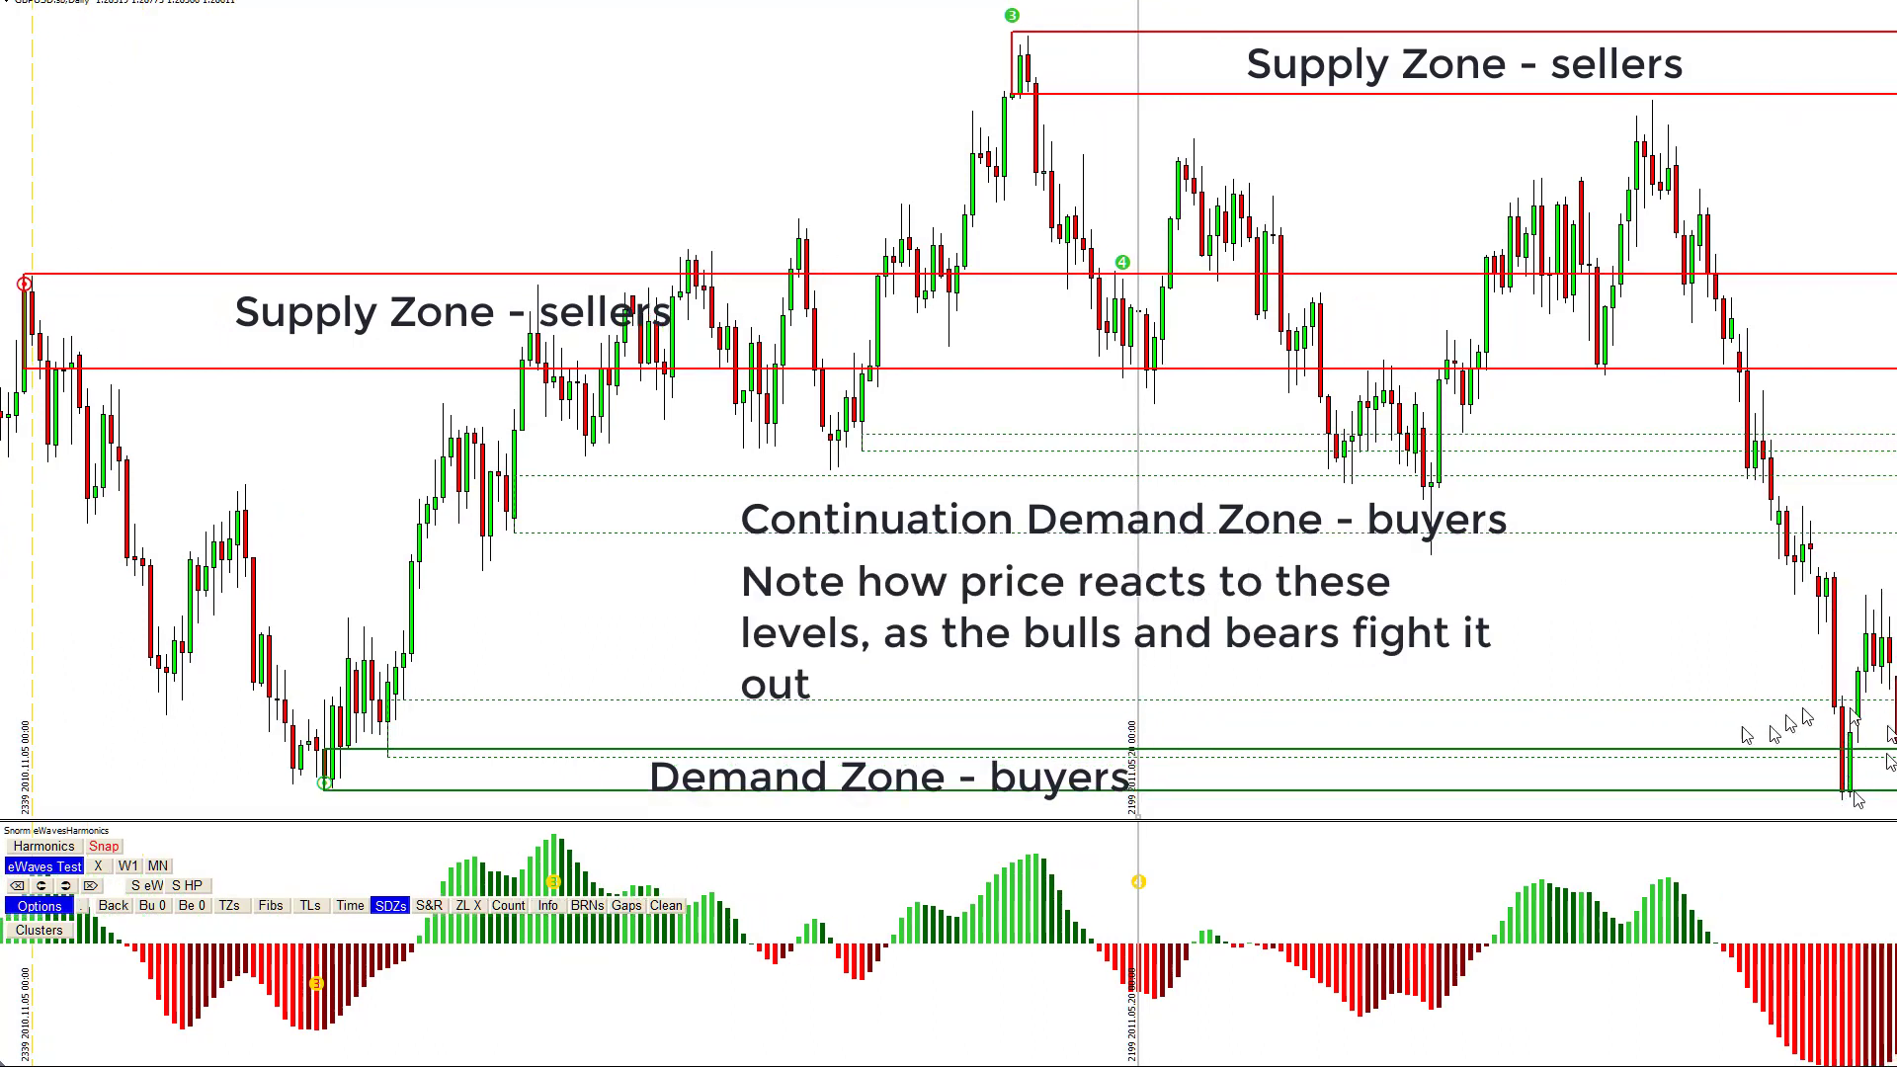
scroll(1585, 576, right, 2)
scroll(1580, 577, right, 5)
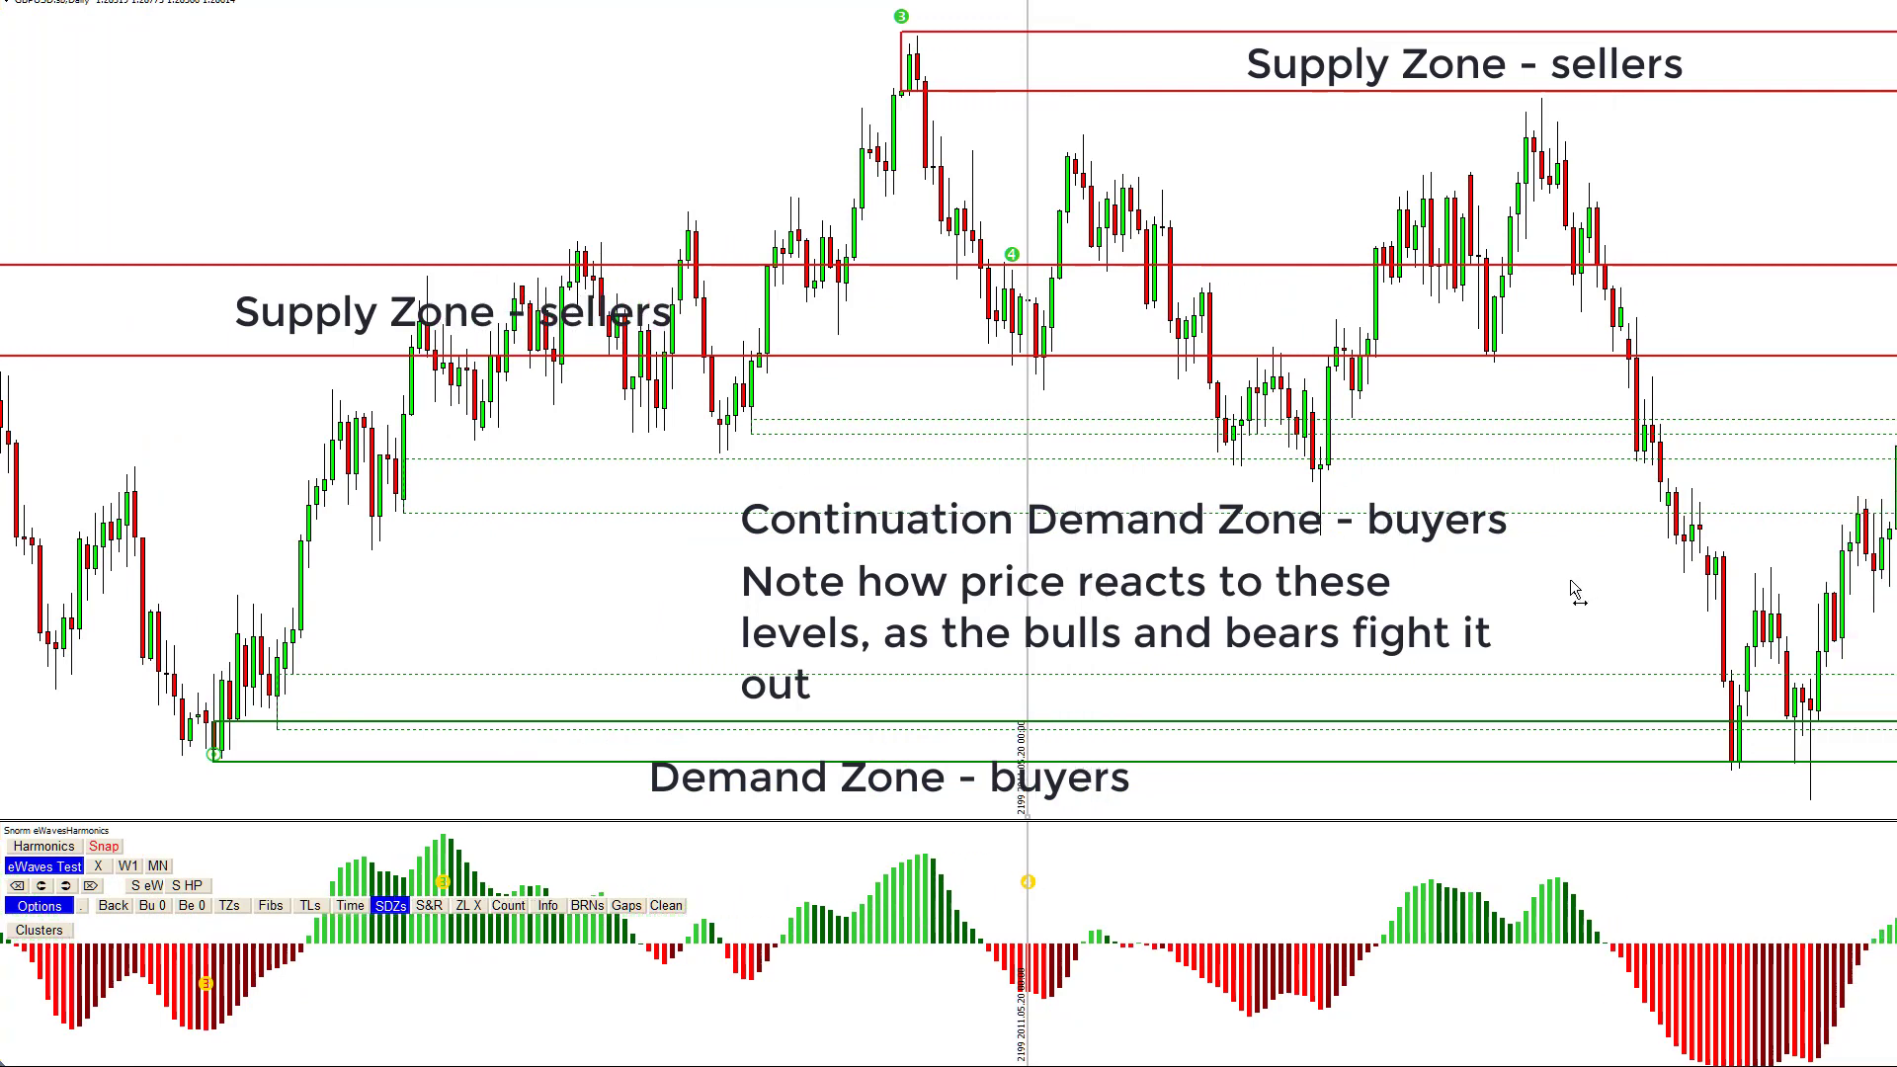
scroll(1560, 593, right, 3)
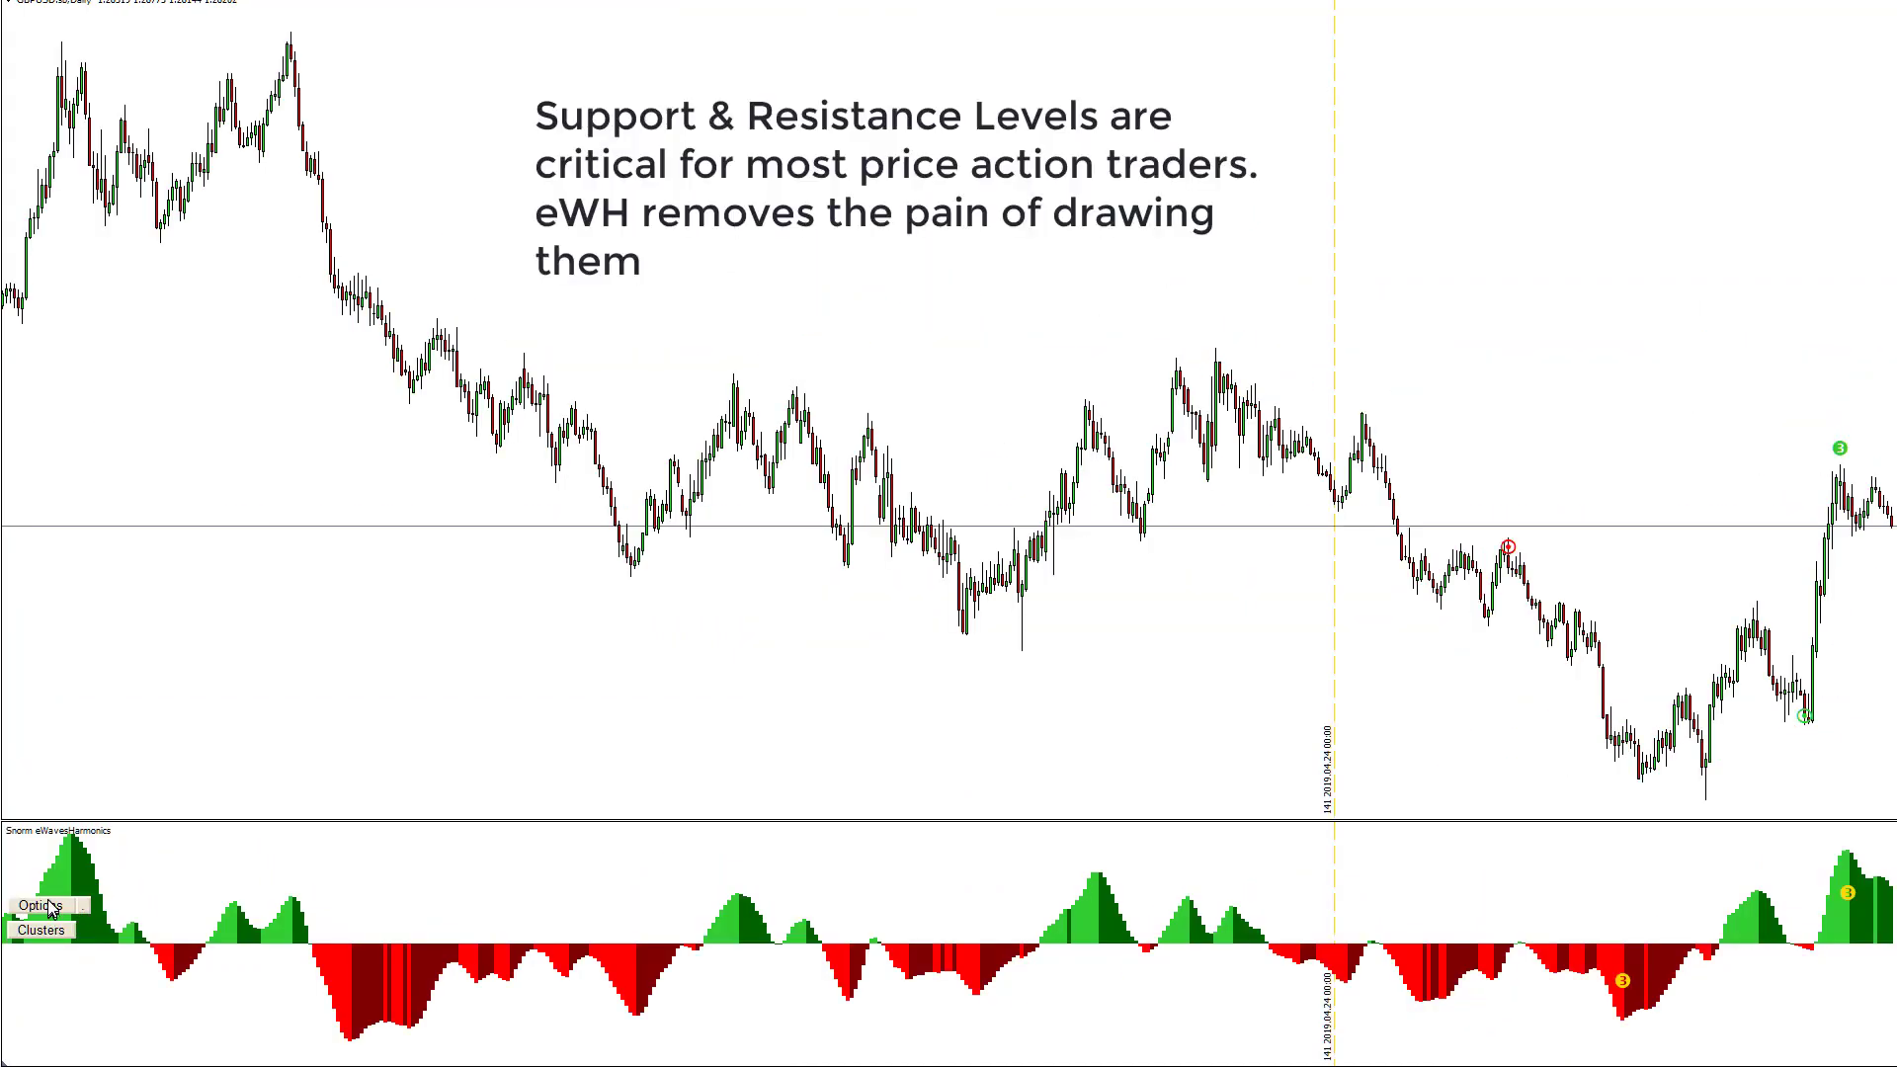
Step: Draw S&R levels, enlarge the boundary box over most of the chart, and redraw them
click(42, 906)
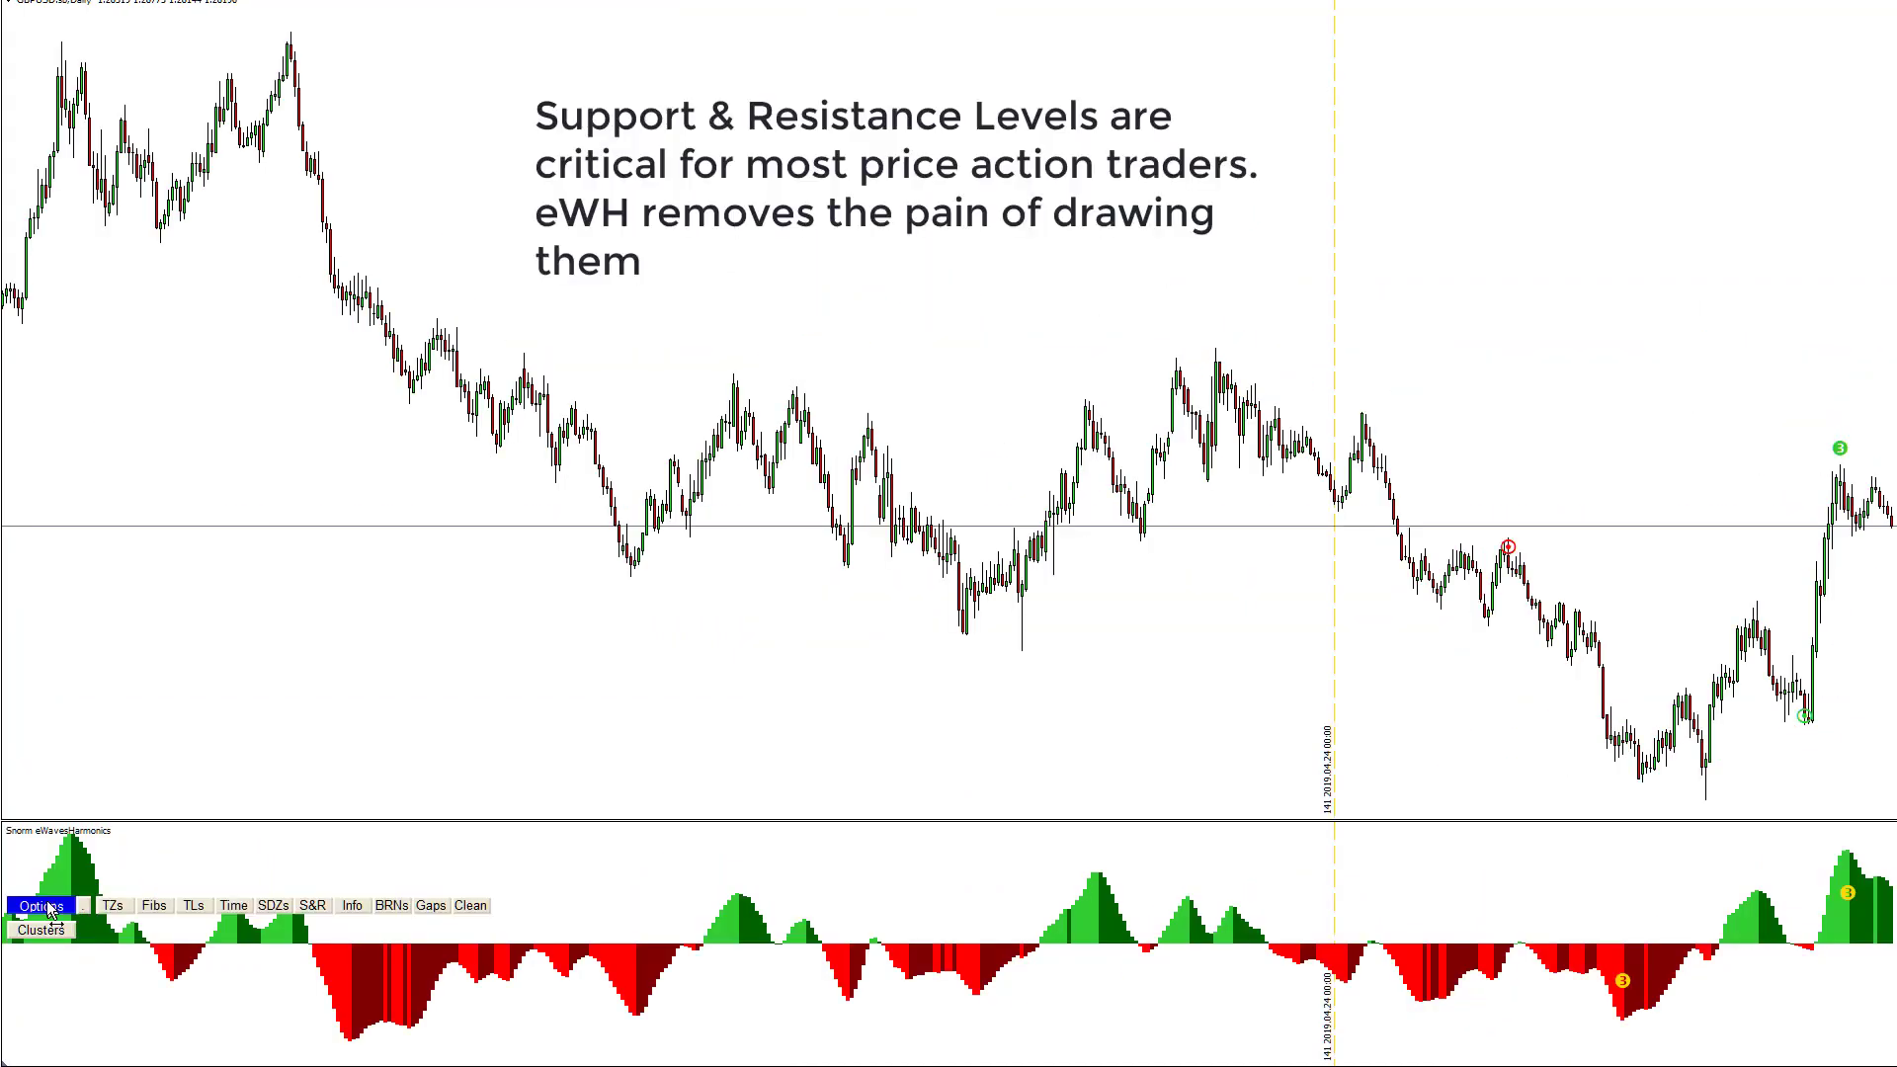
click(313, 907)
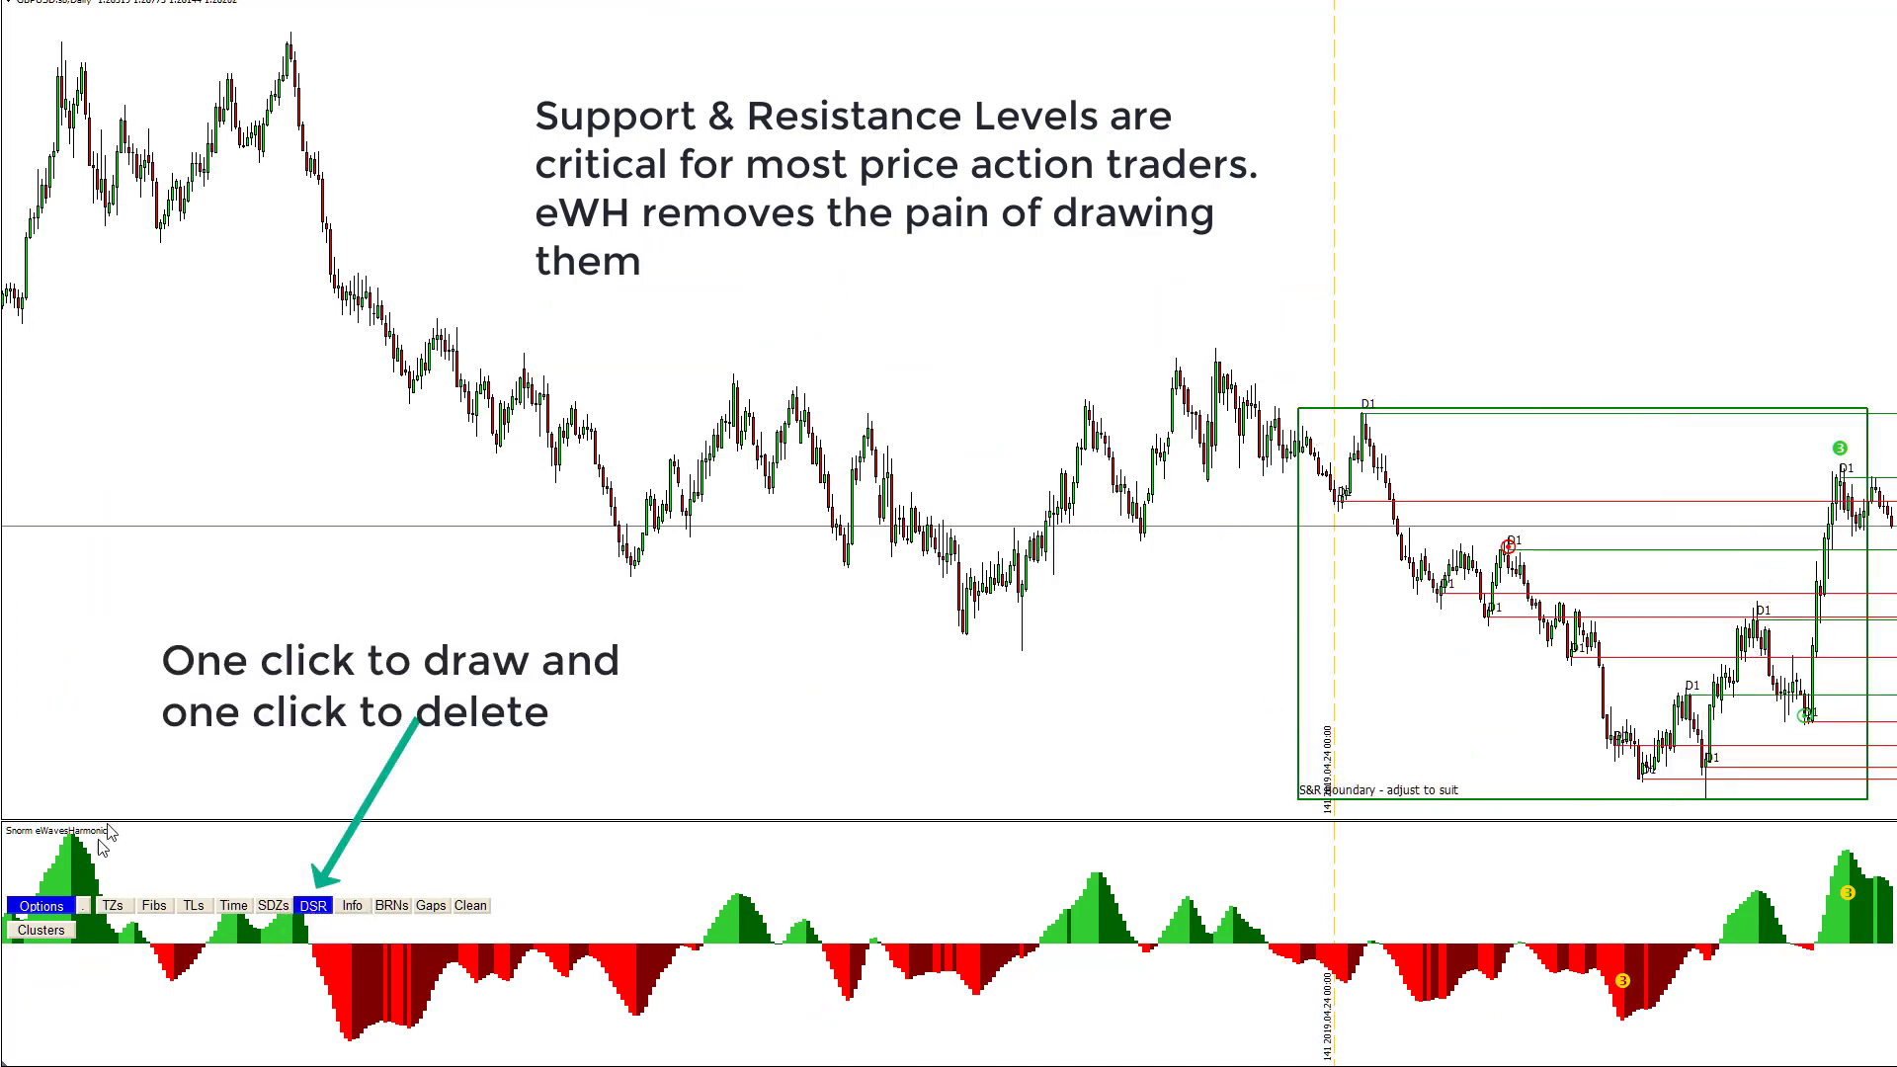
click(312, 906)
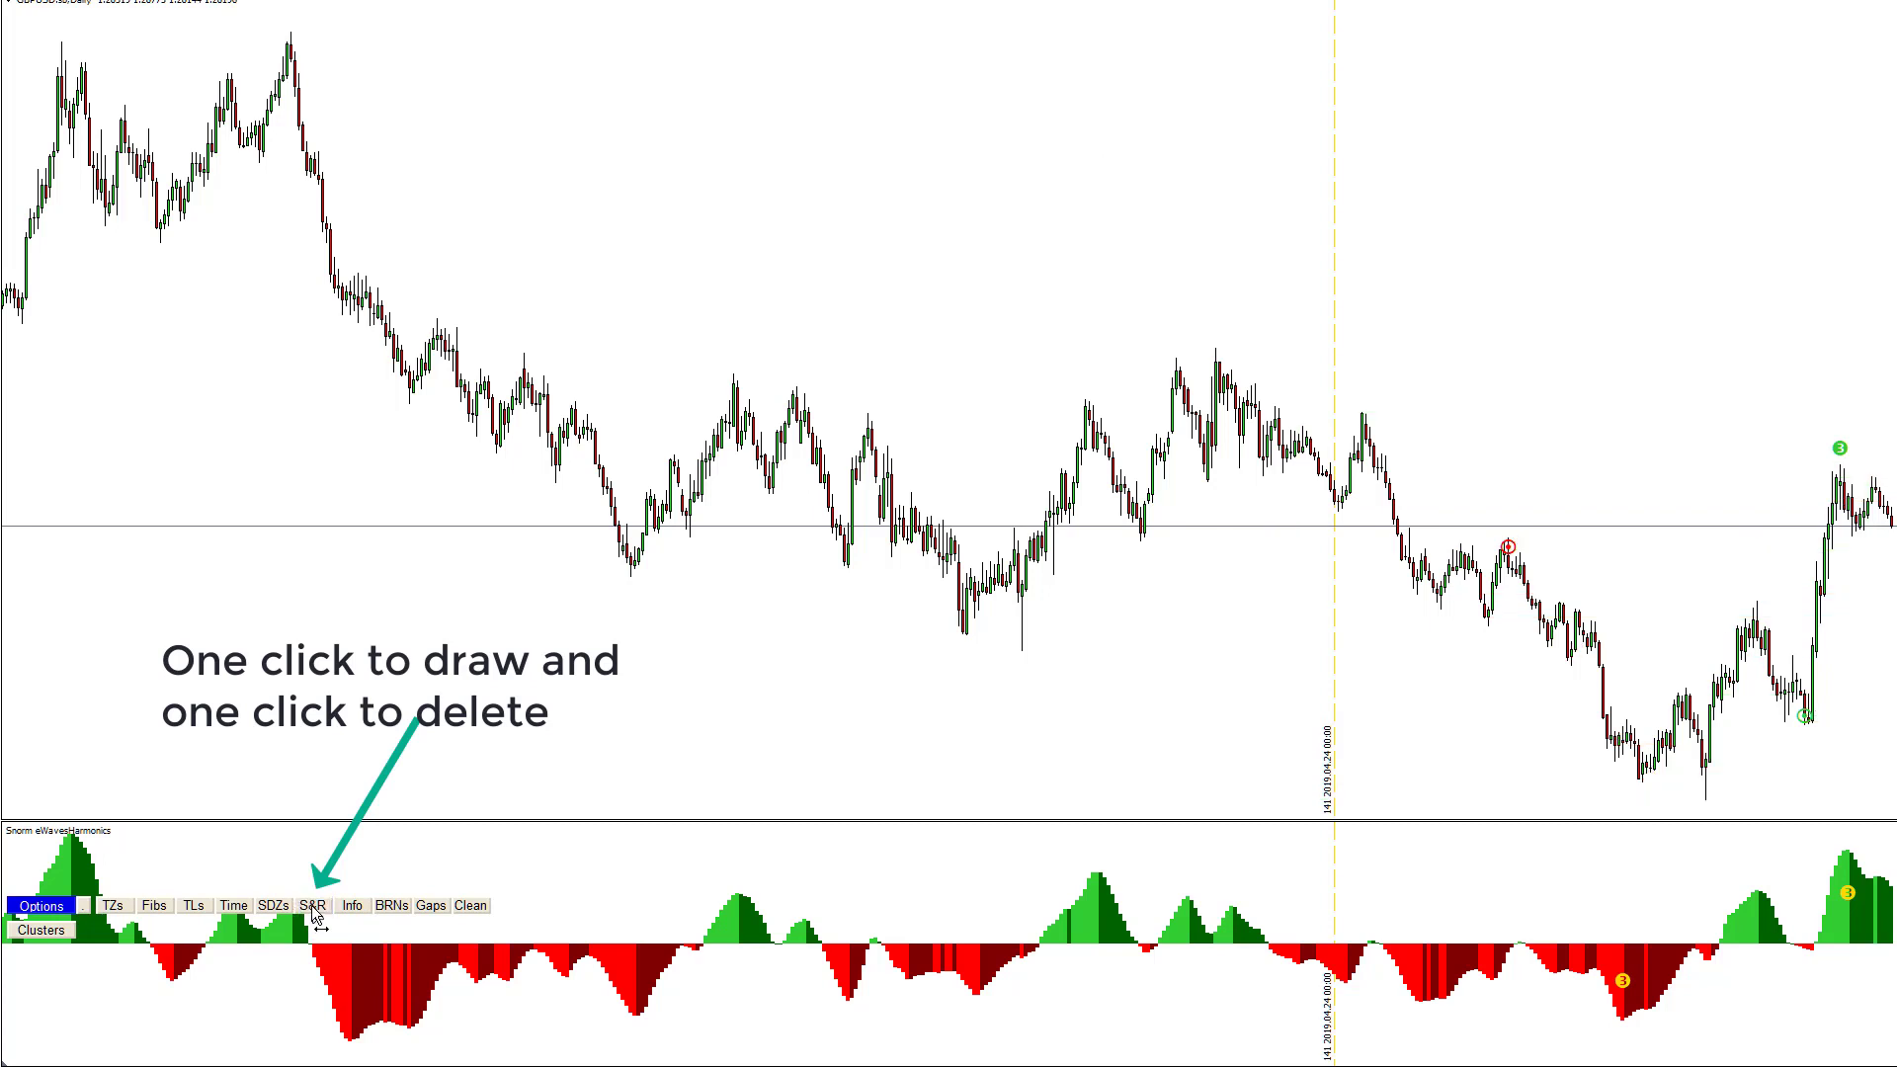
click(314, 907)
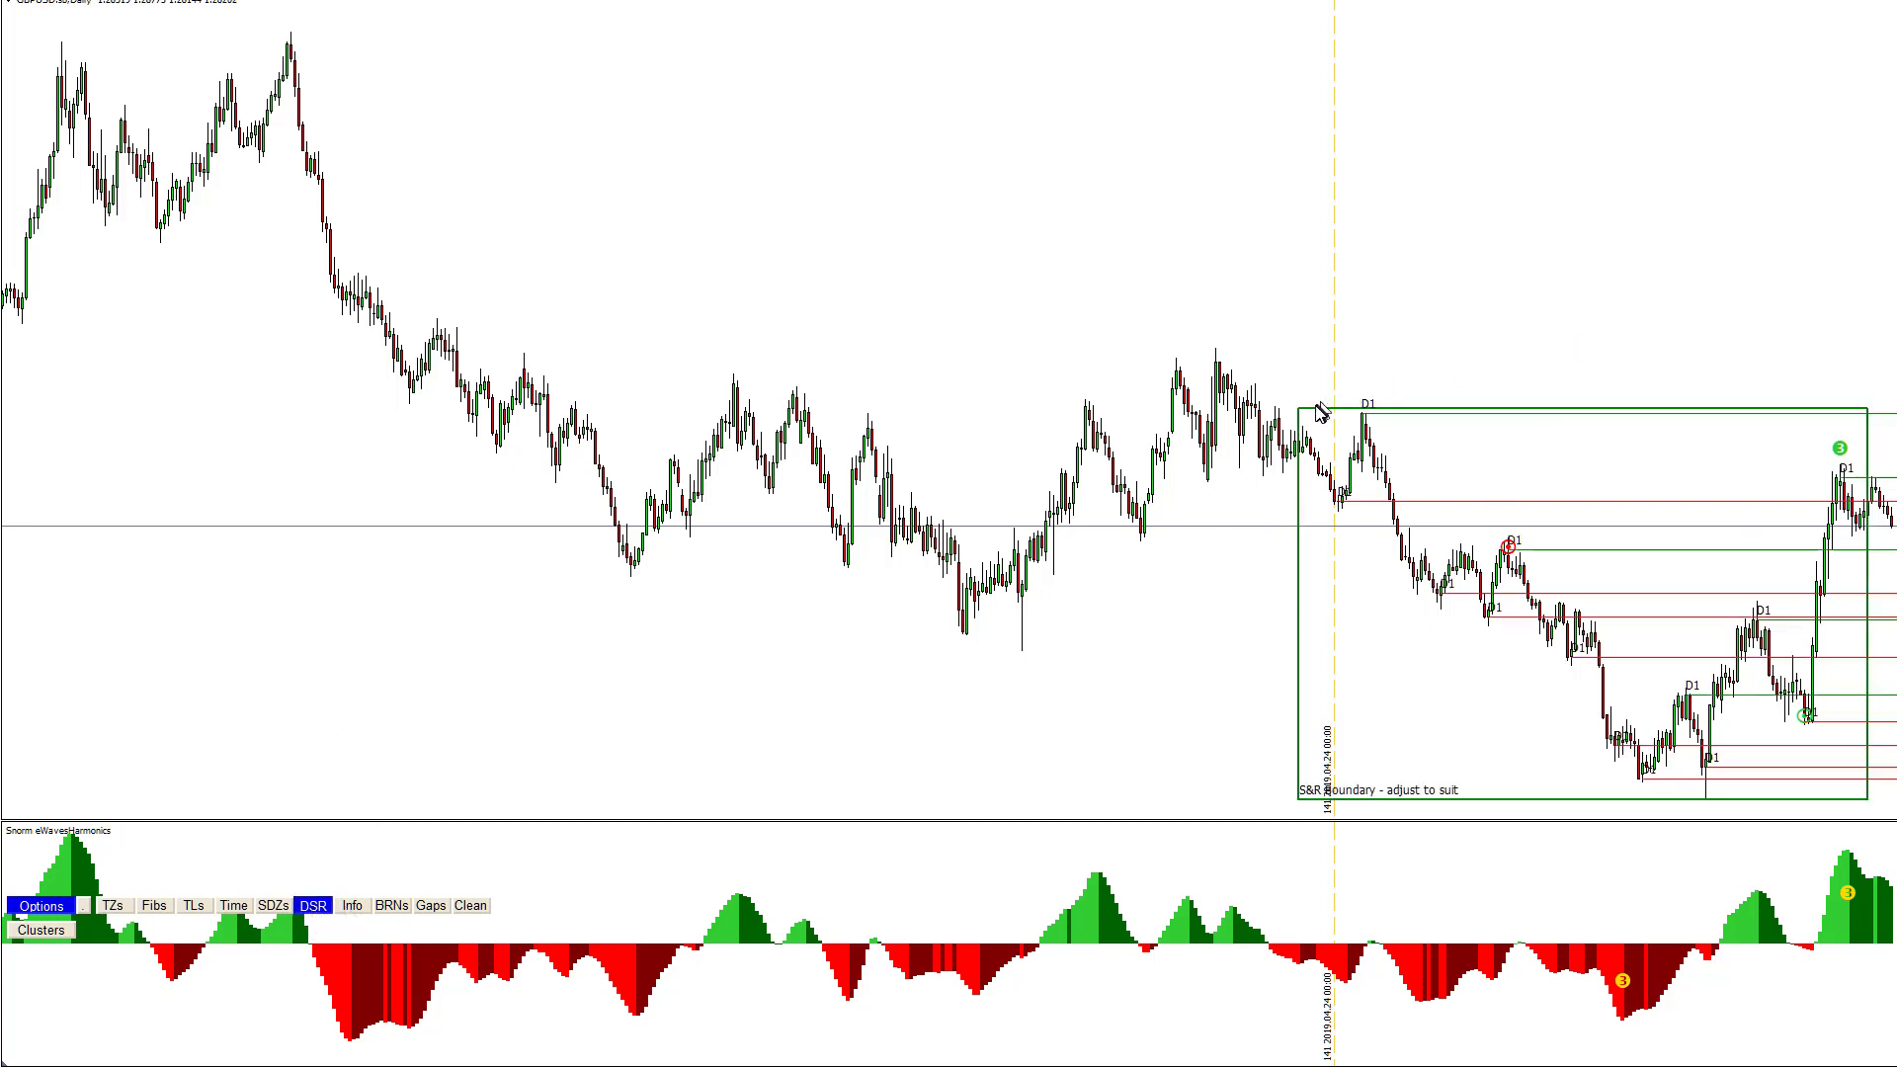
drag(1300, 409, 247, 29)
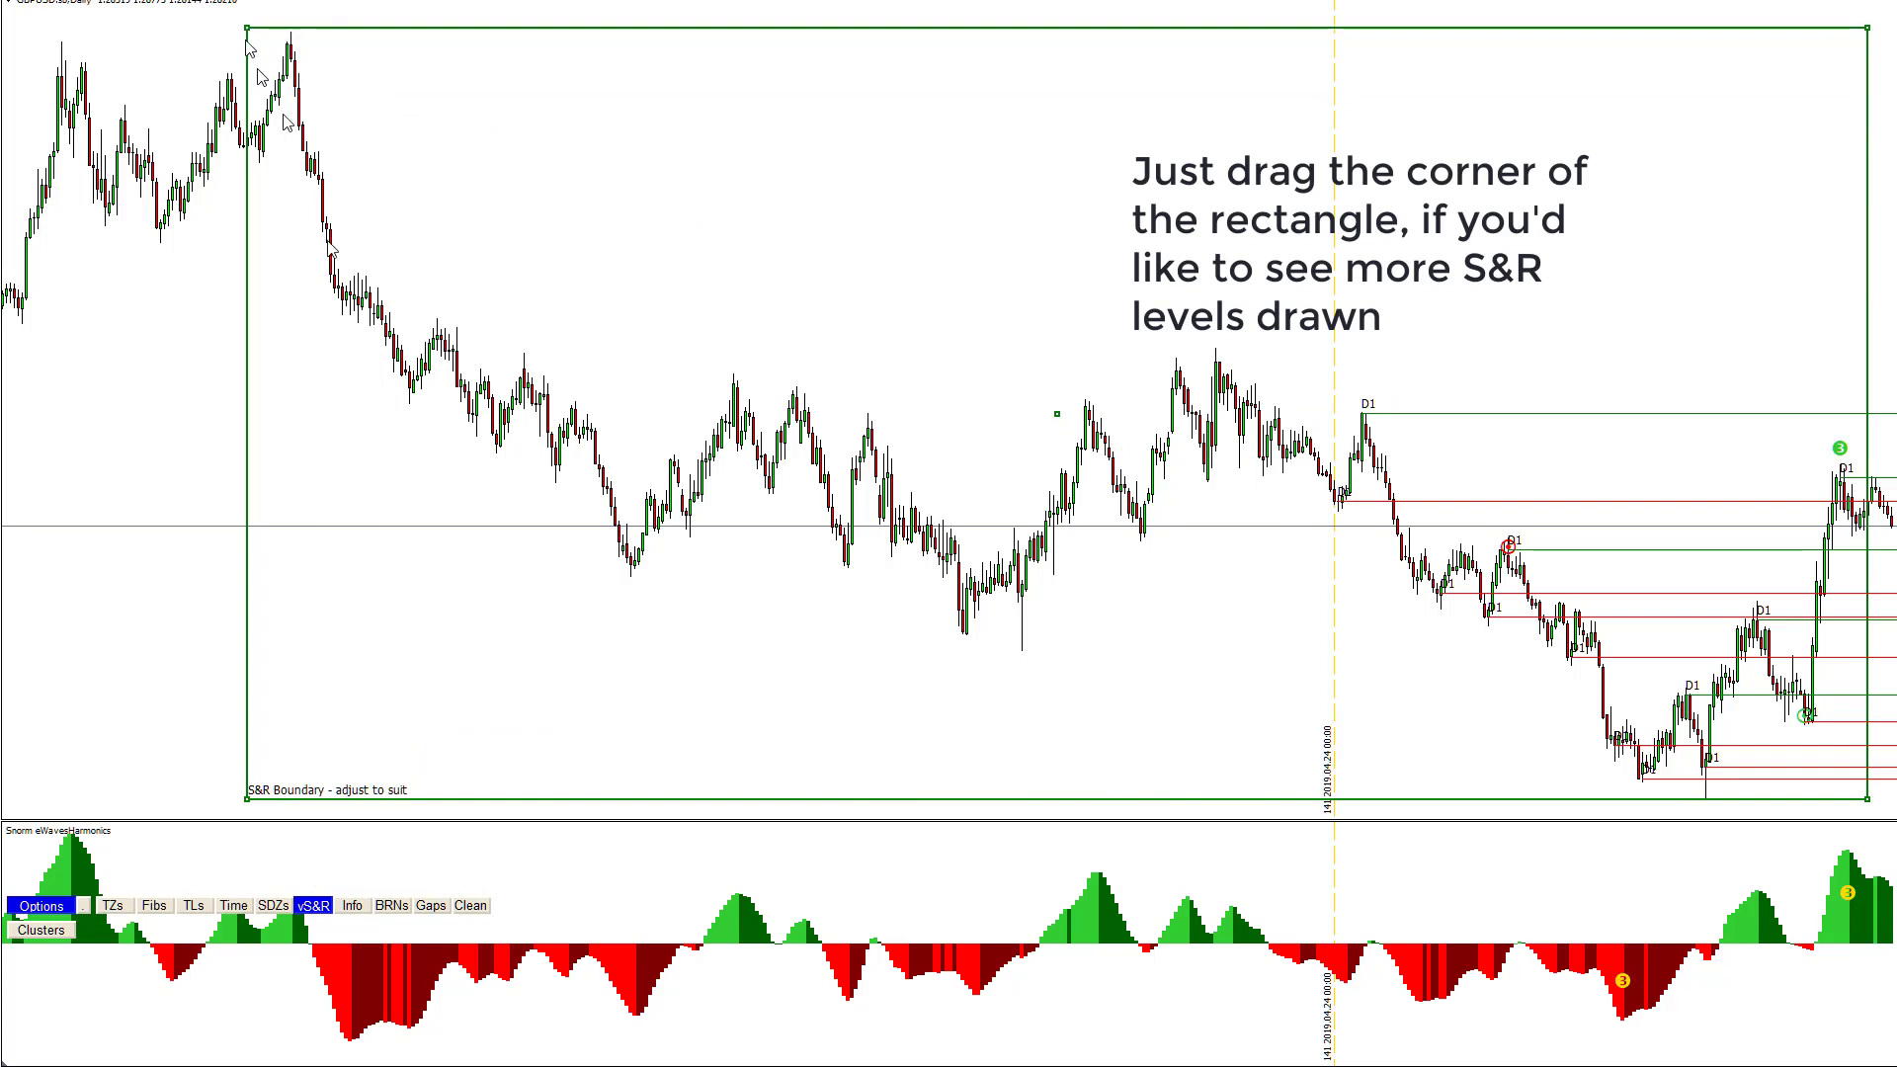
click(317, 907)
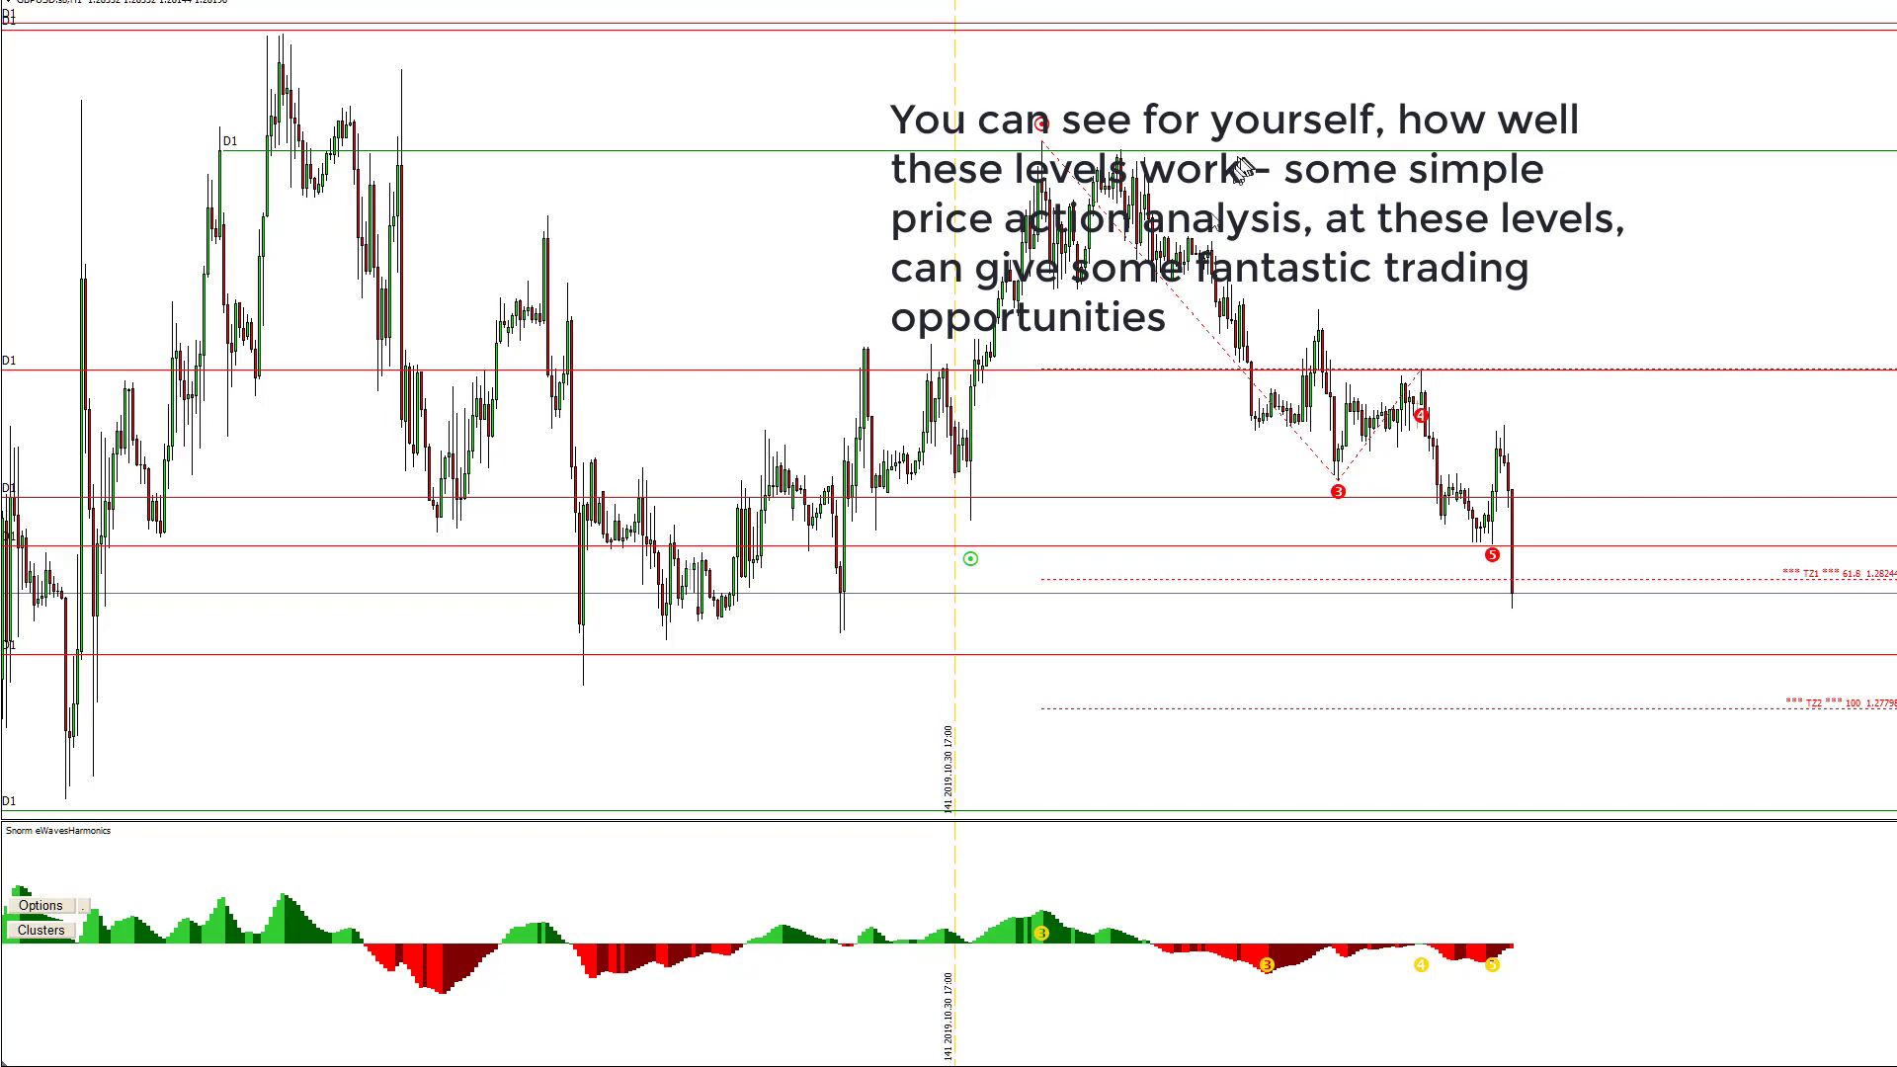
scroll(1100, 537, down, 10)
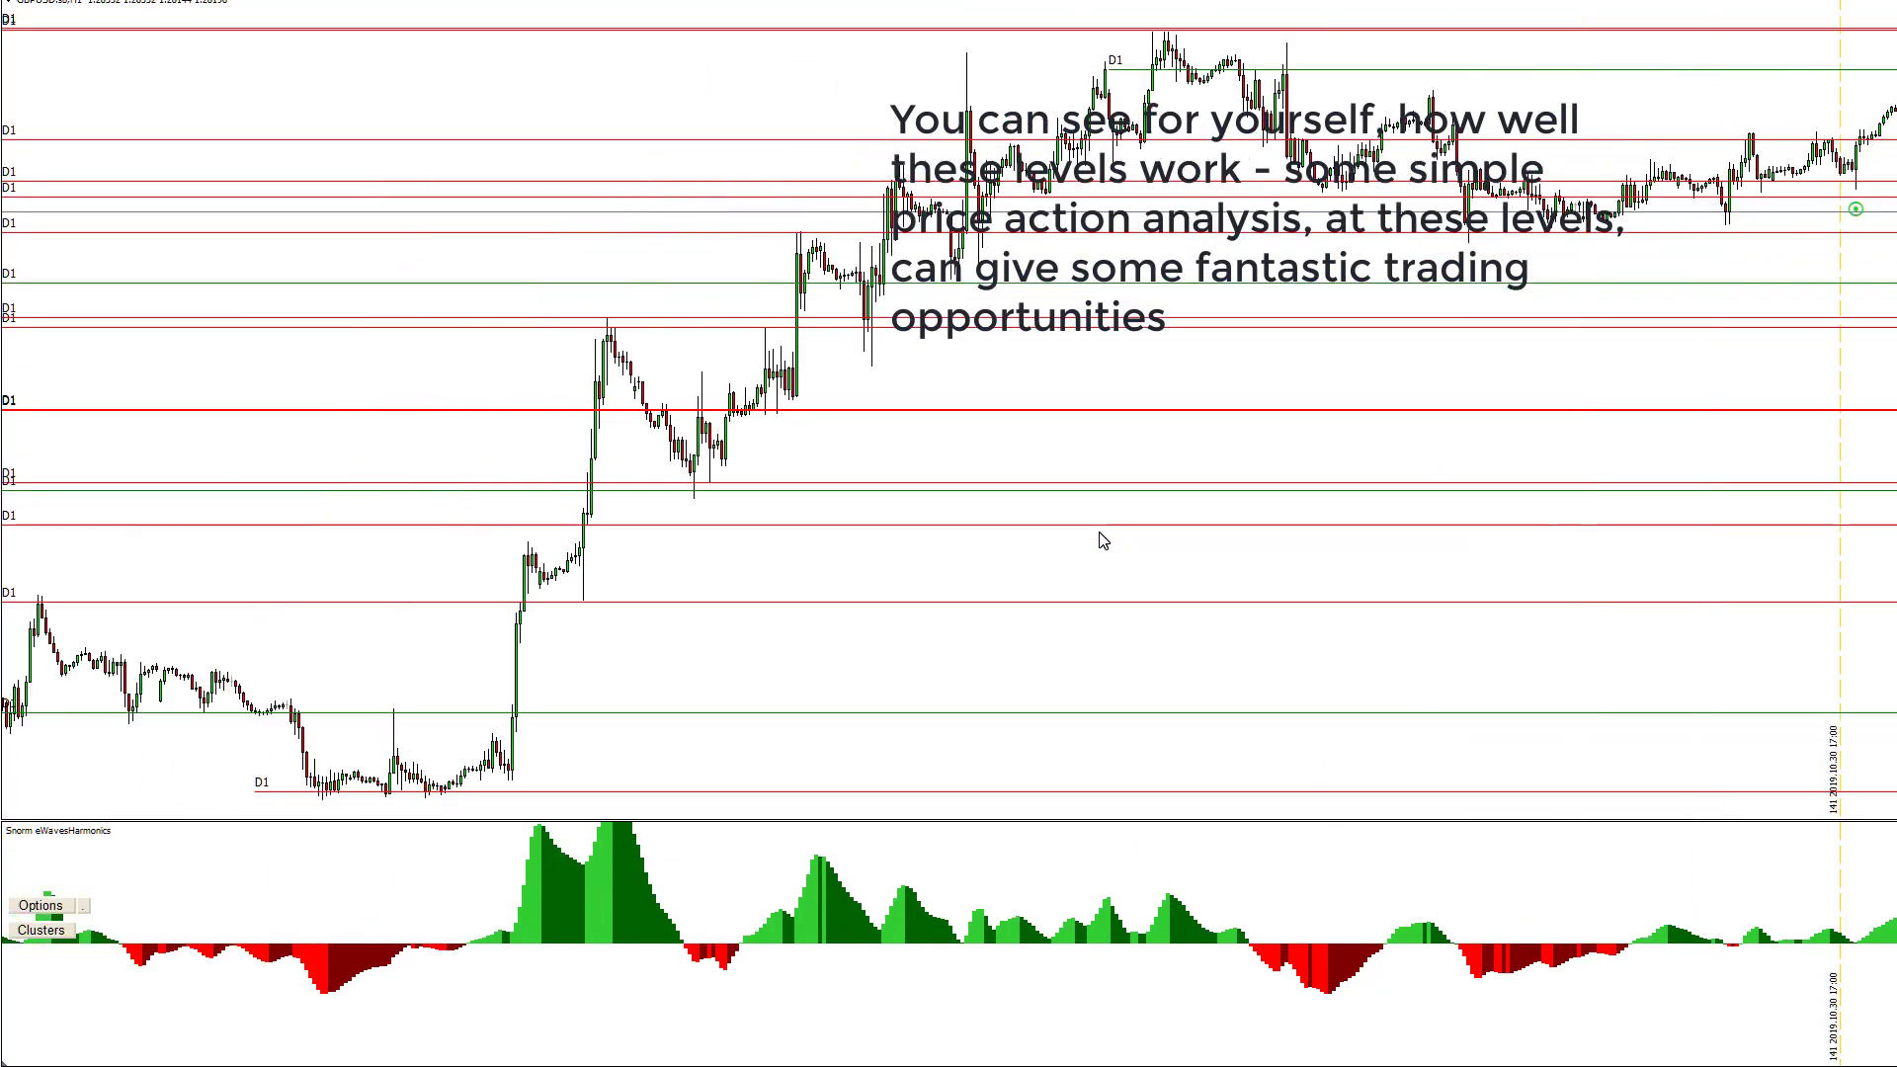
scroll(1101, 537, down, 15)
scroll(1102, 538, down, 8)
scroll(1103, 540, down, 5)
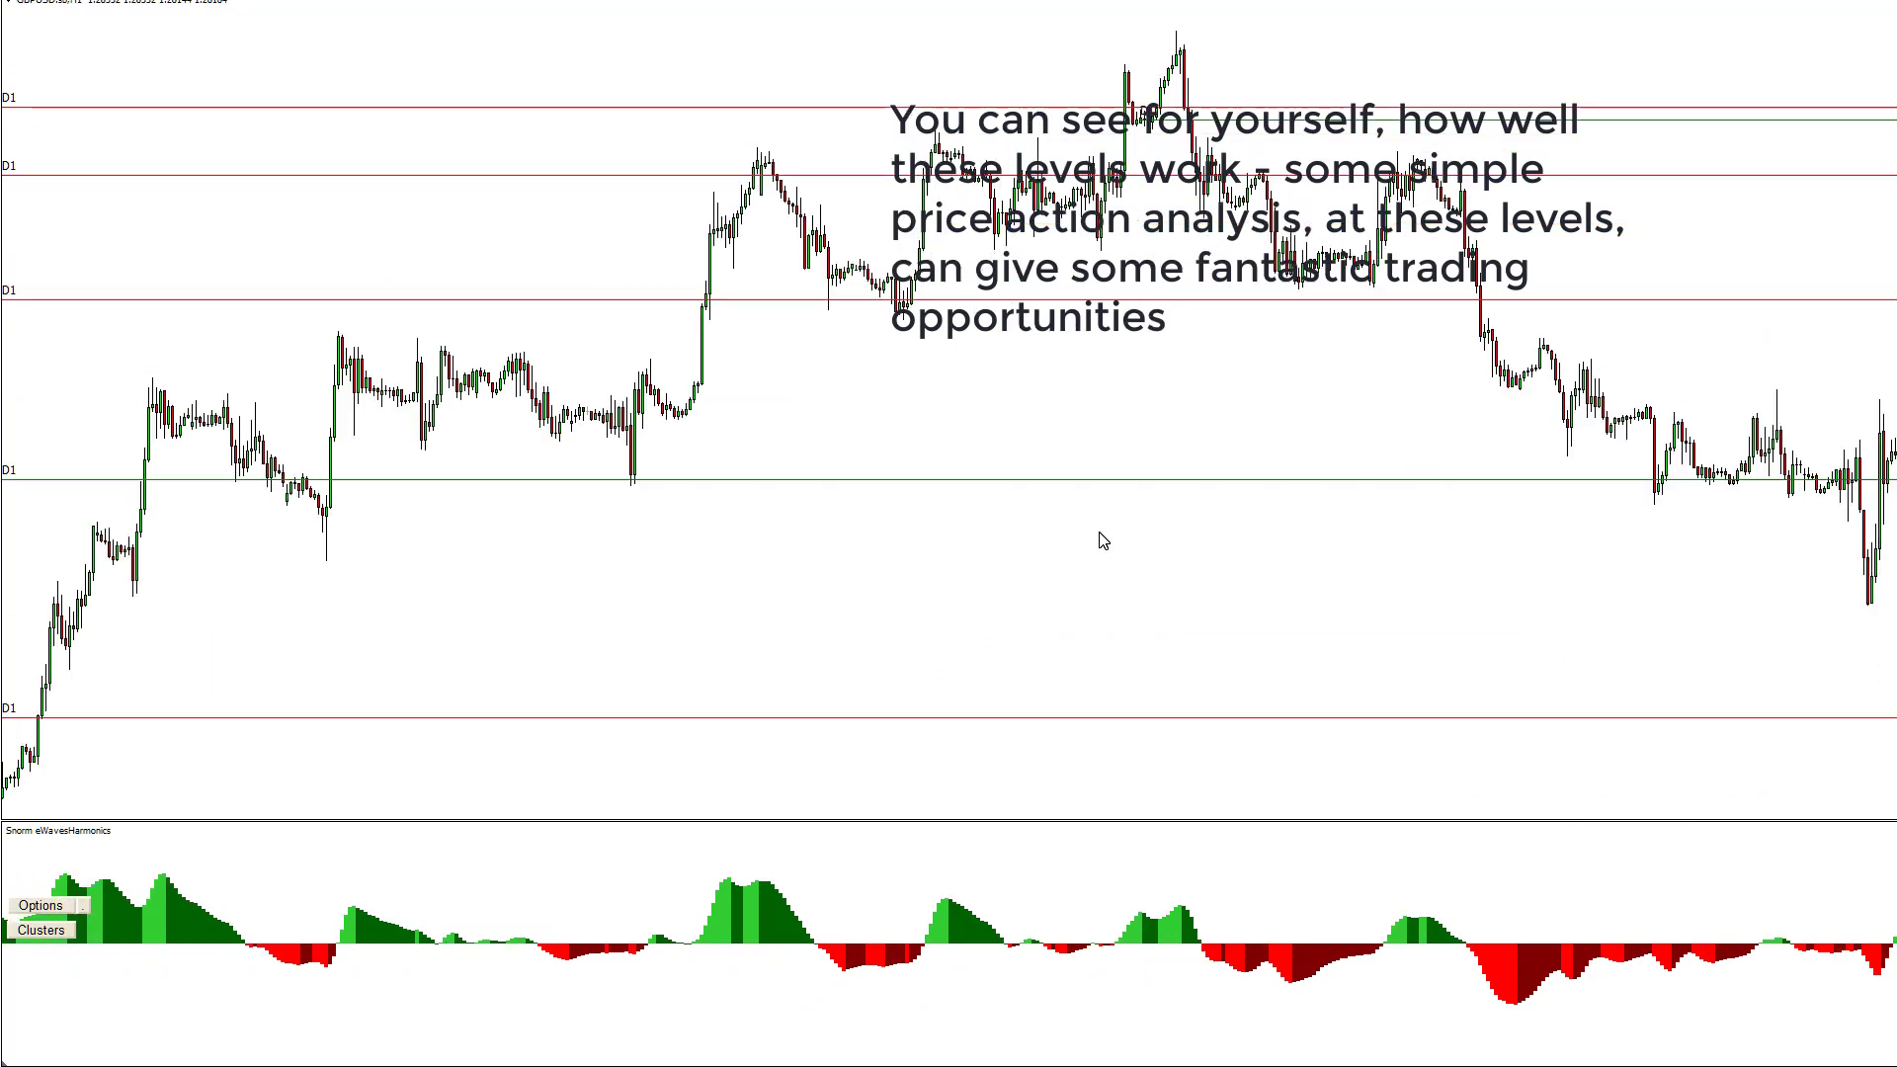
scroll(1103, 541, down, 5)
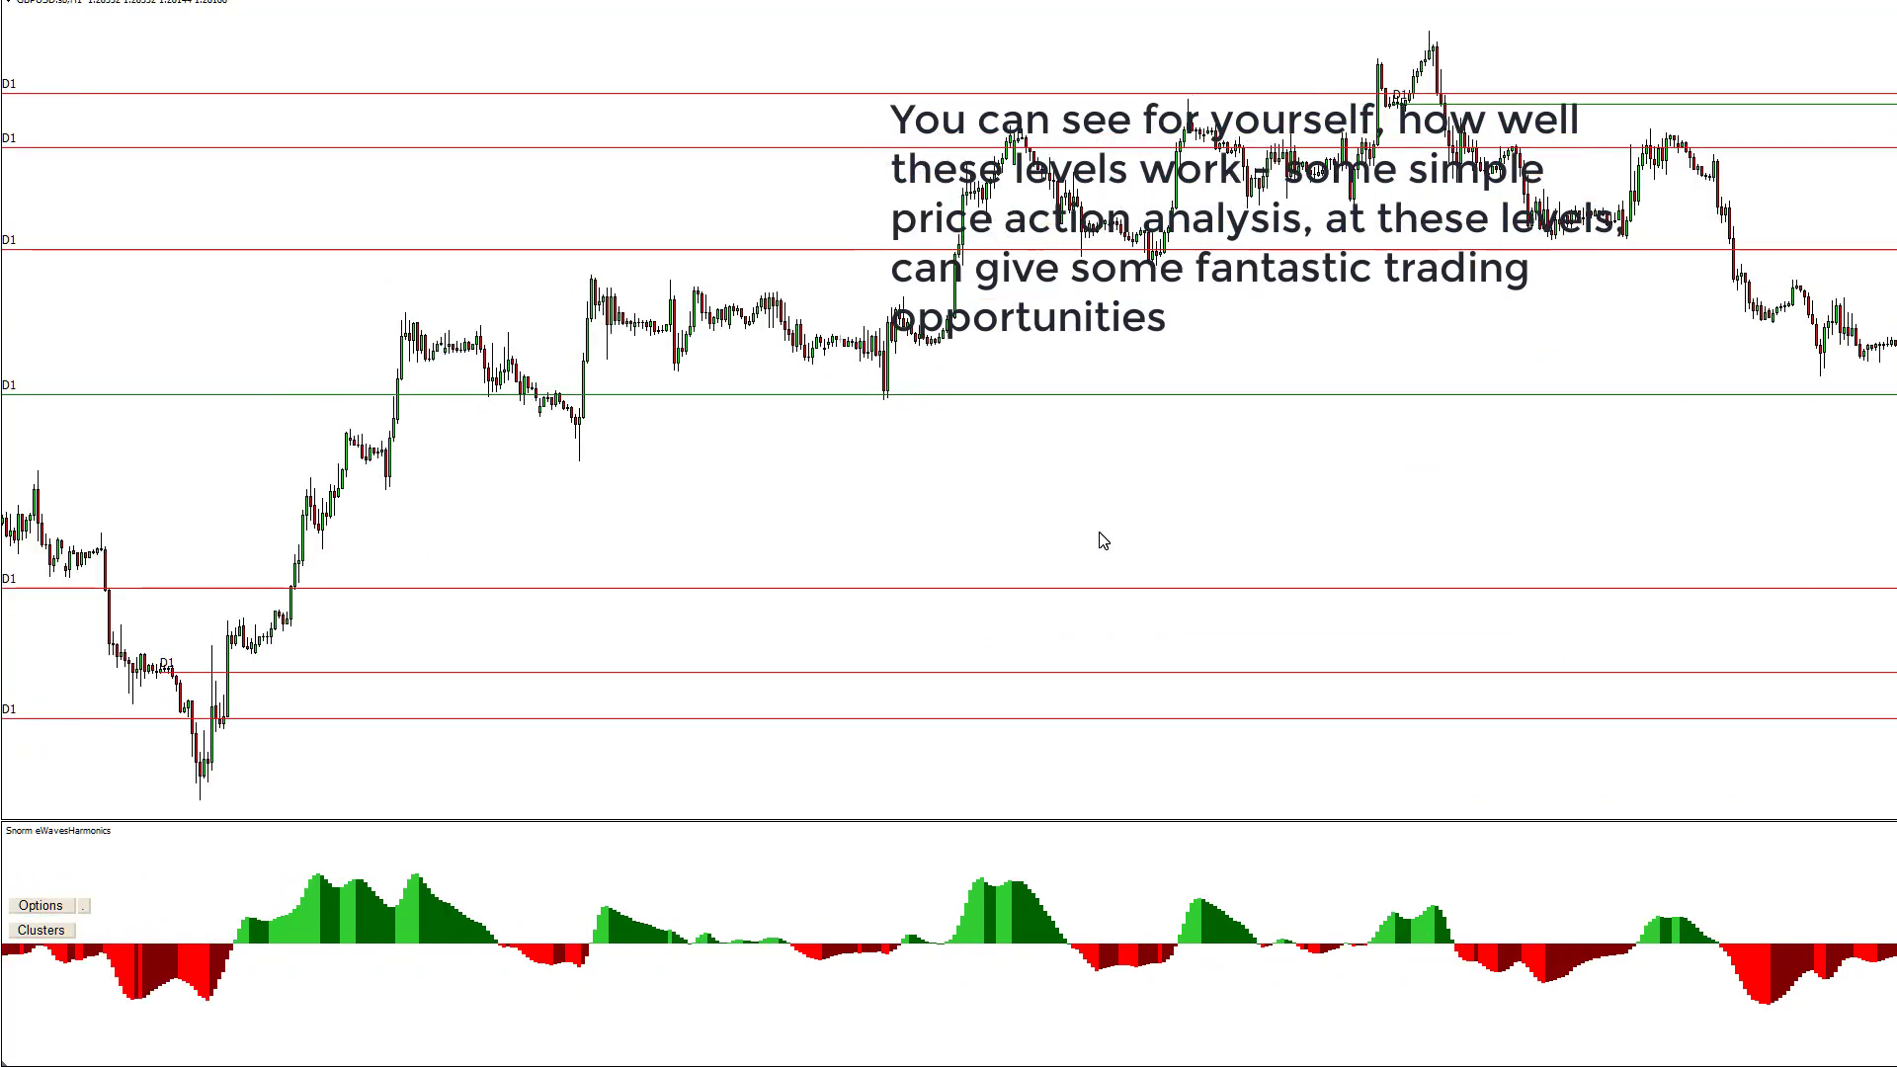
scroll(850, 425, down, 10)
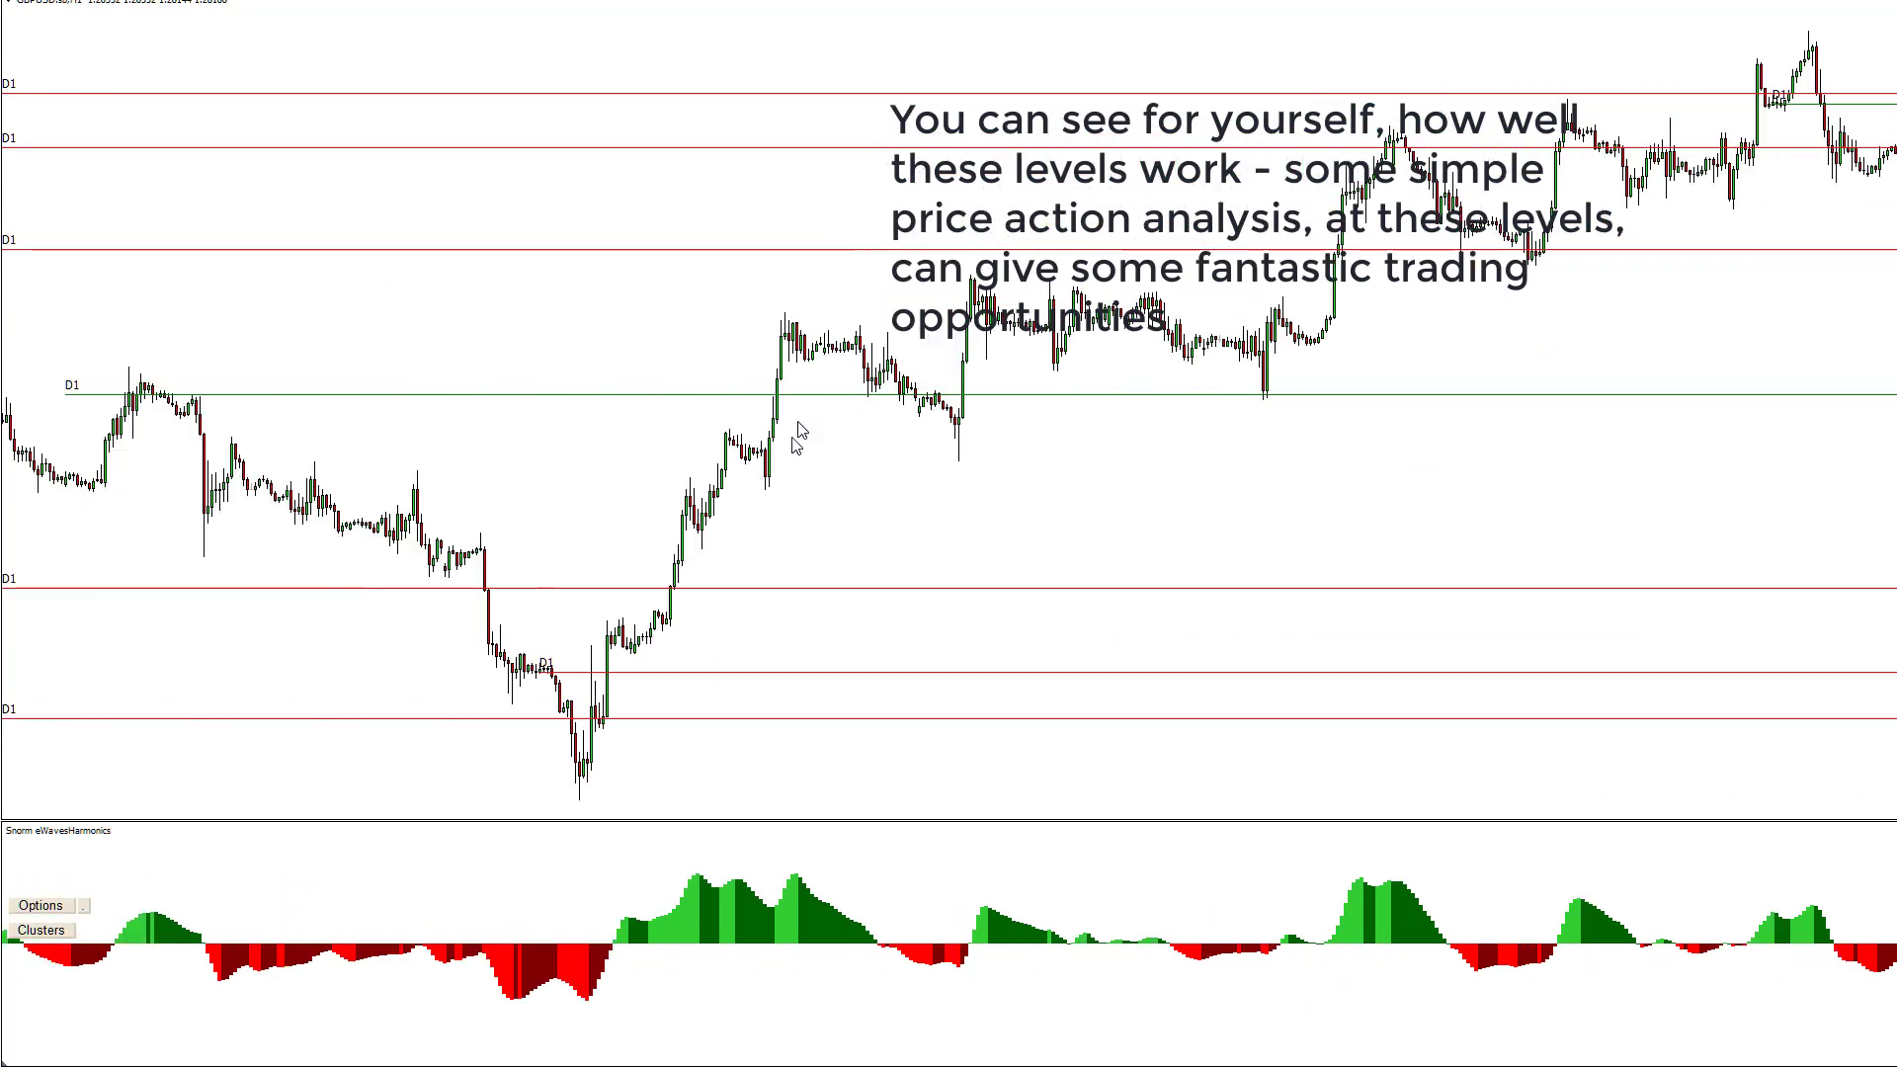
scroll(793, 483, down, 5)
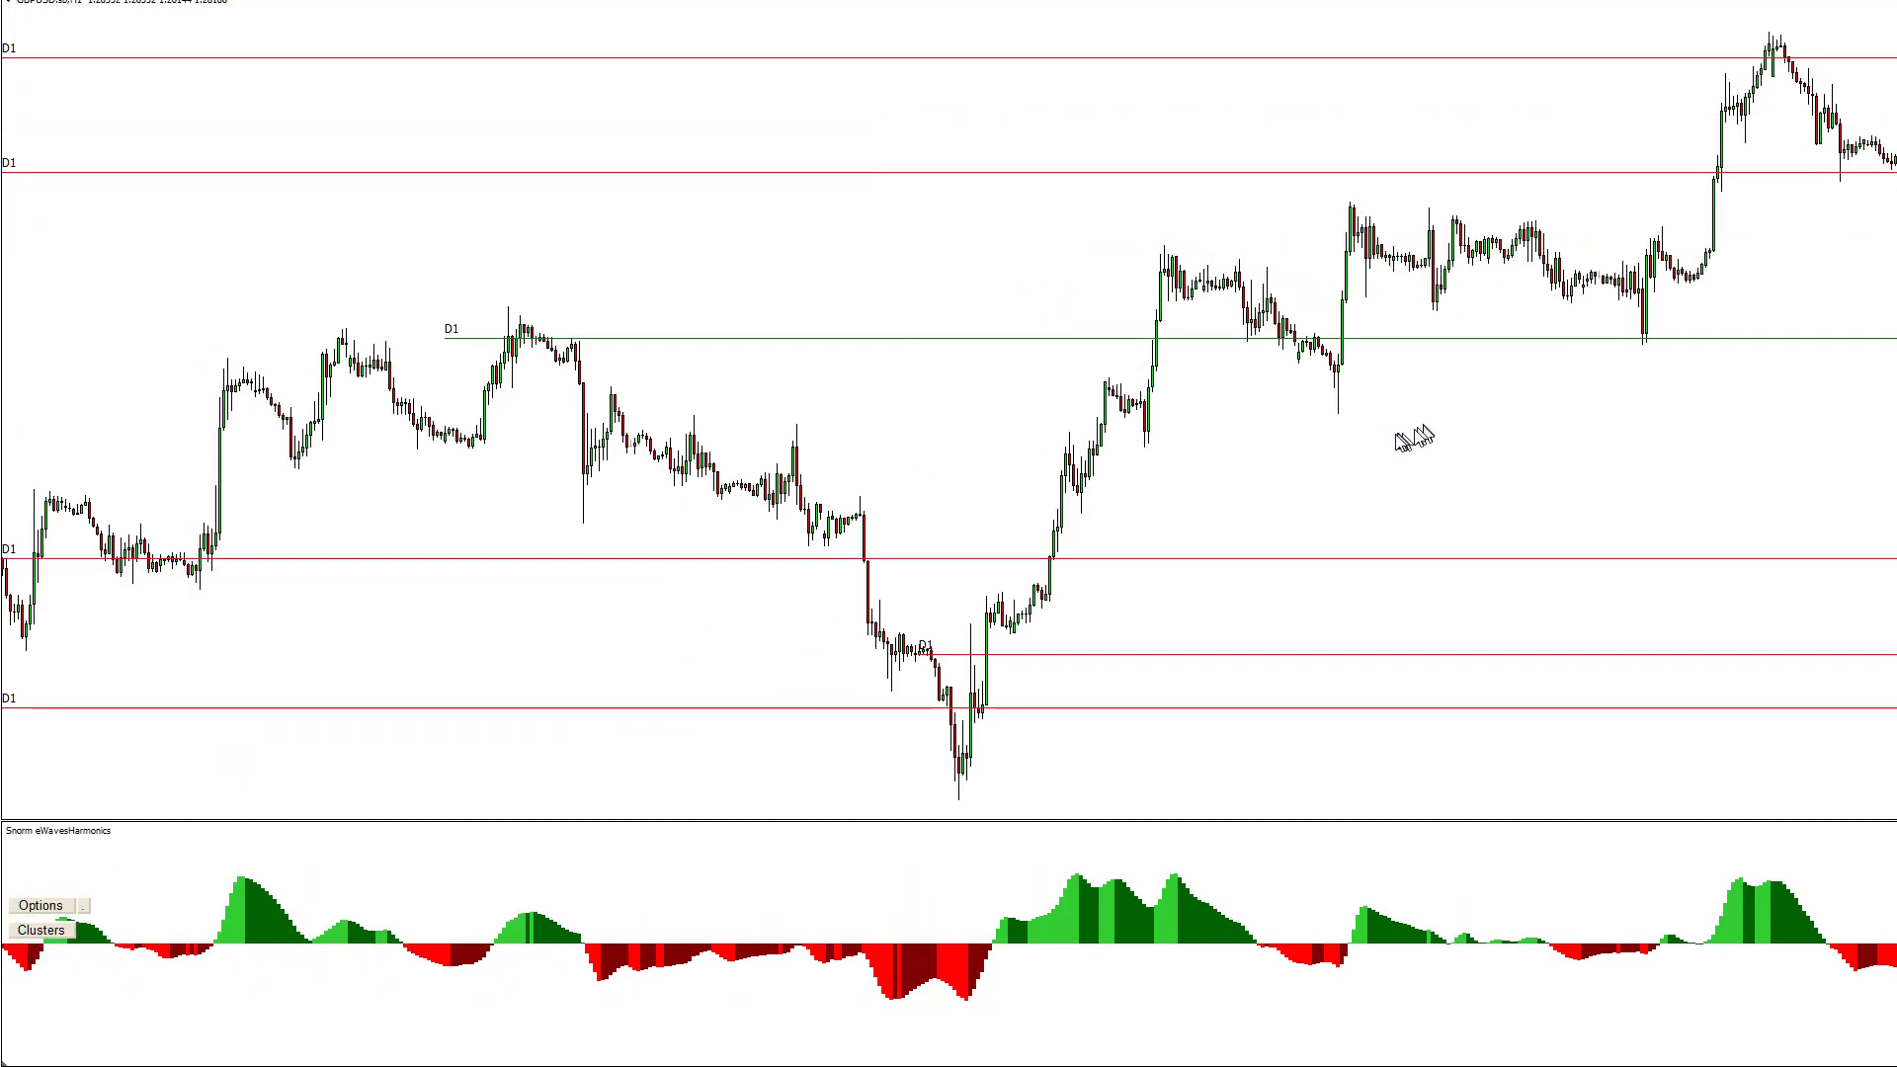
scroll(1384, 480, up, 5)
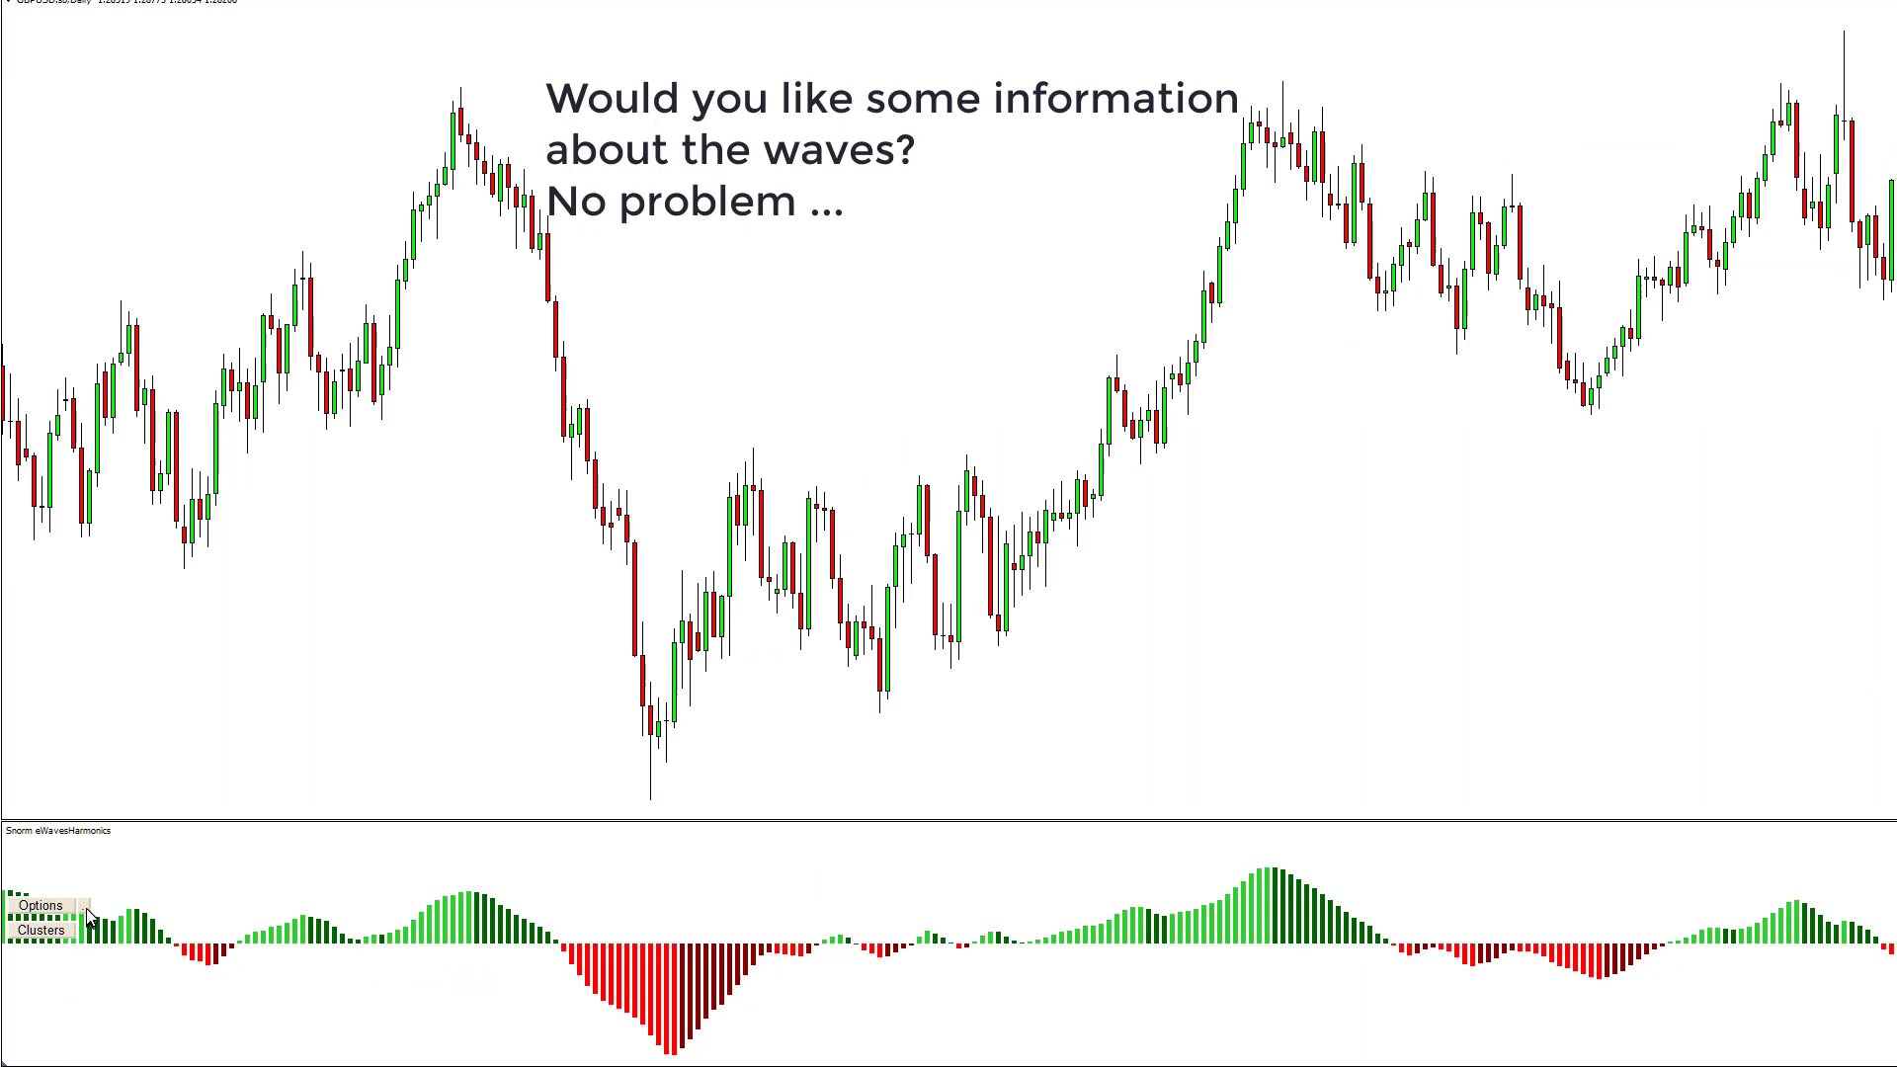
Step: Show wave info labels and Bu 0, then move the first swing's start to the lower low
click(54, 906)
click(46, 869)
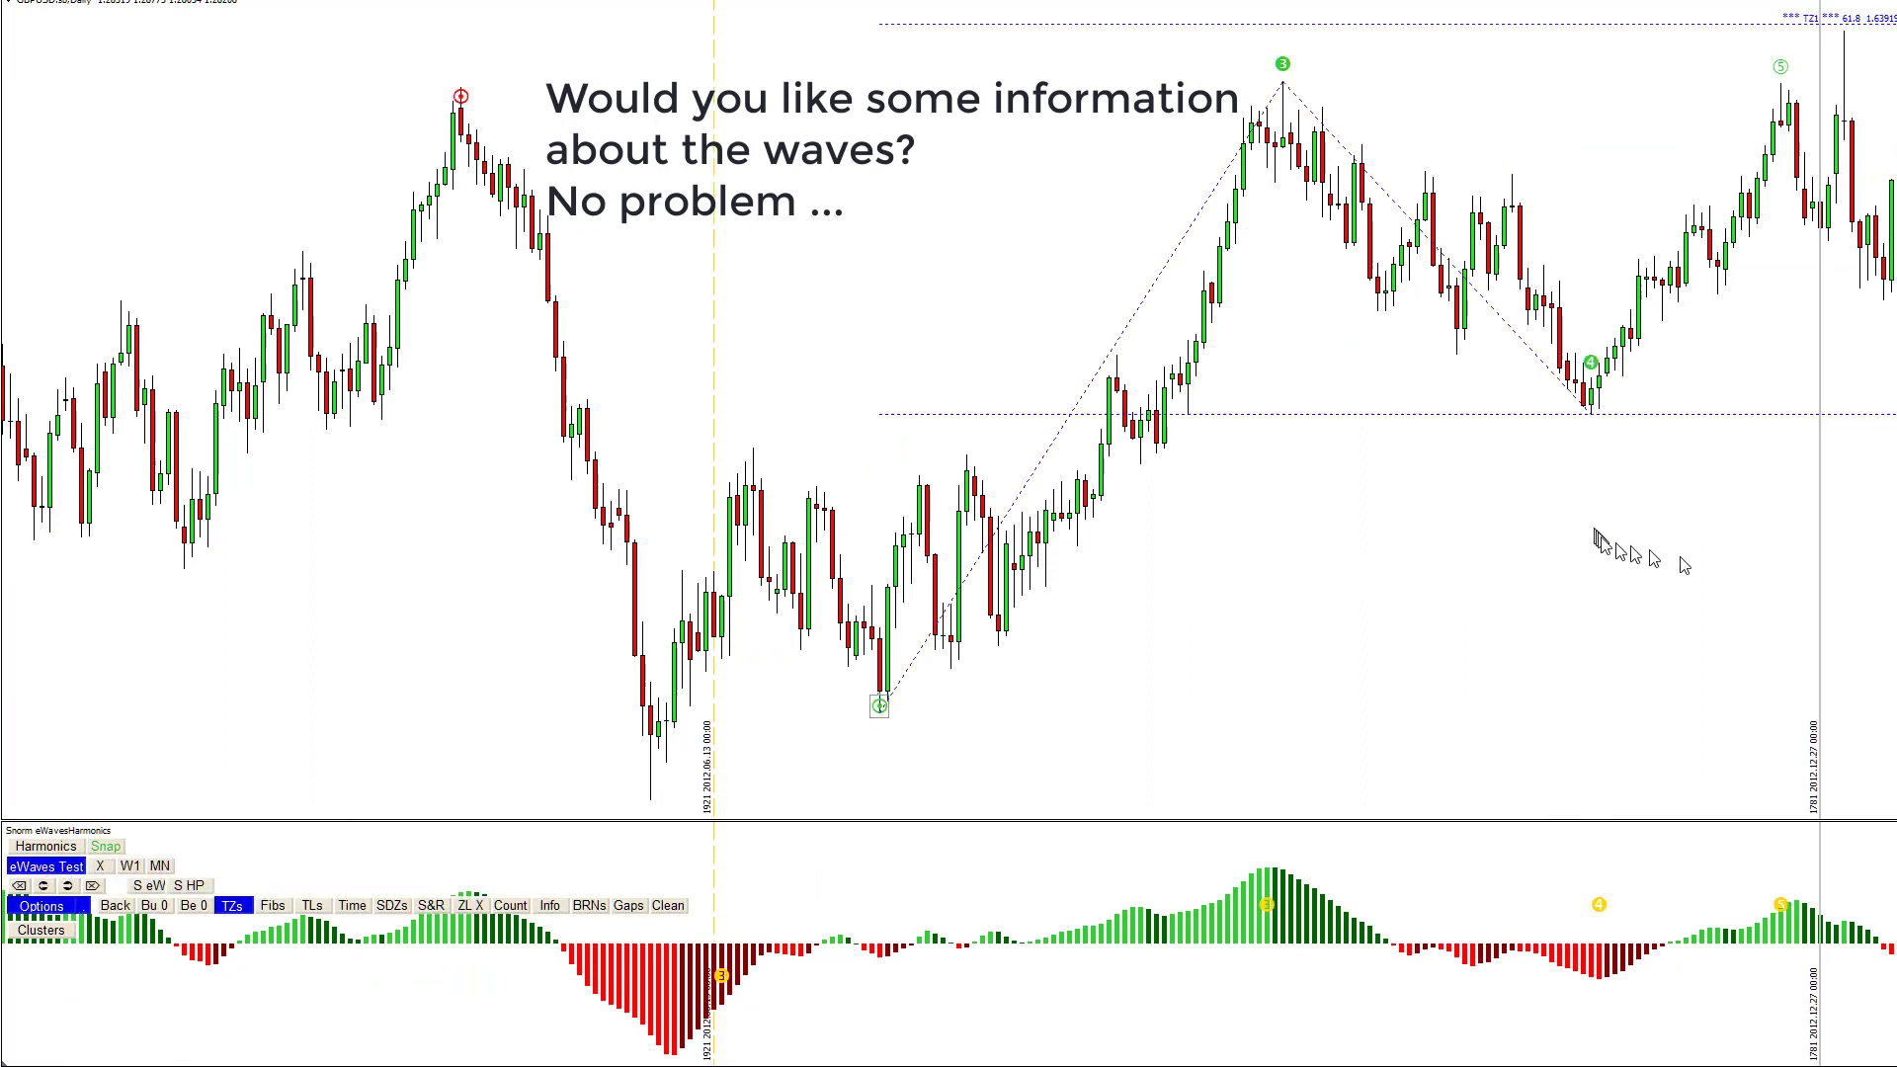
click(552, 906)
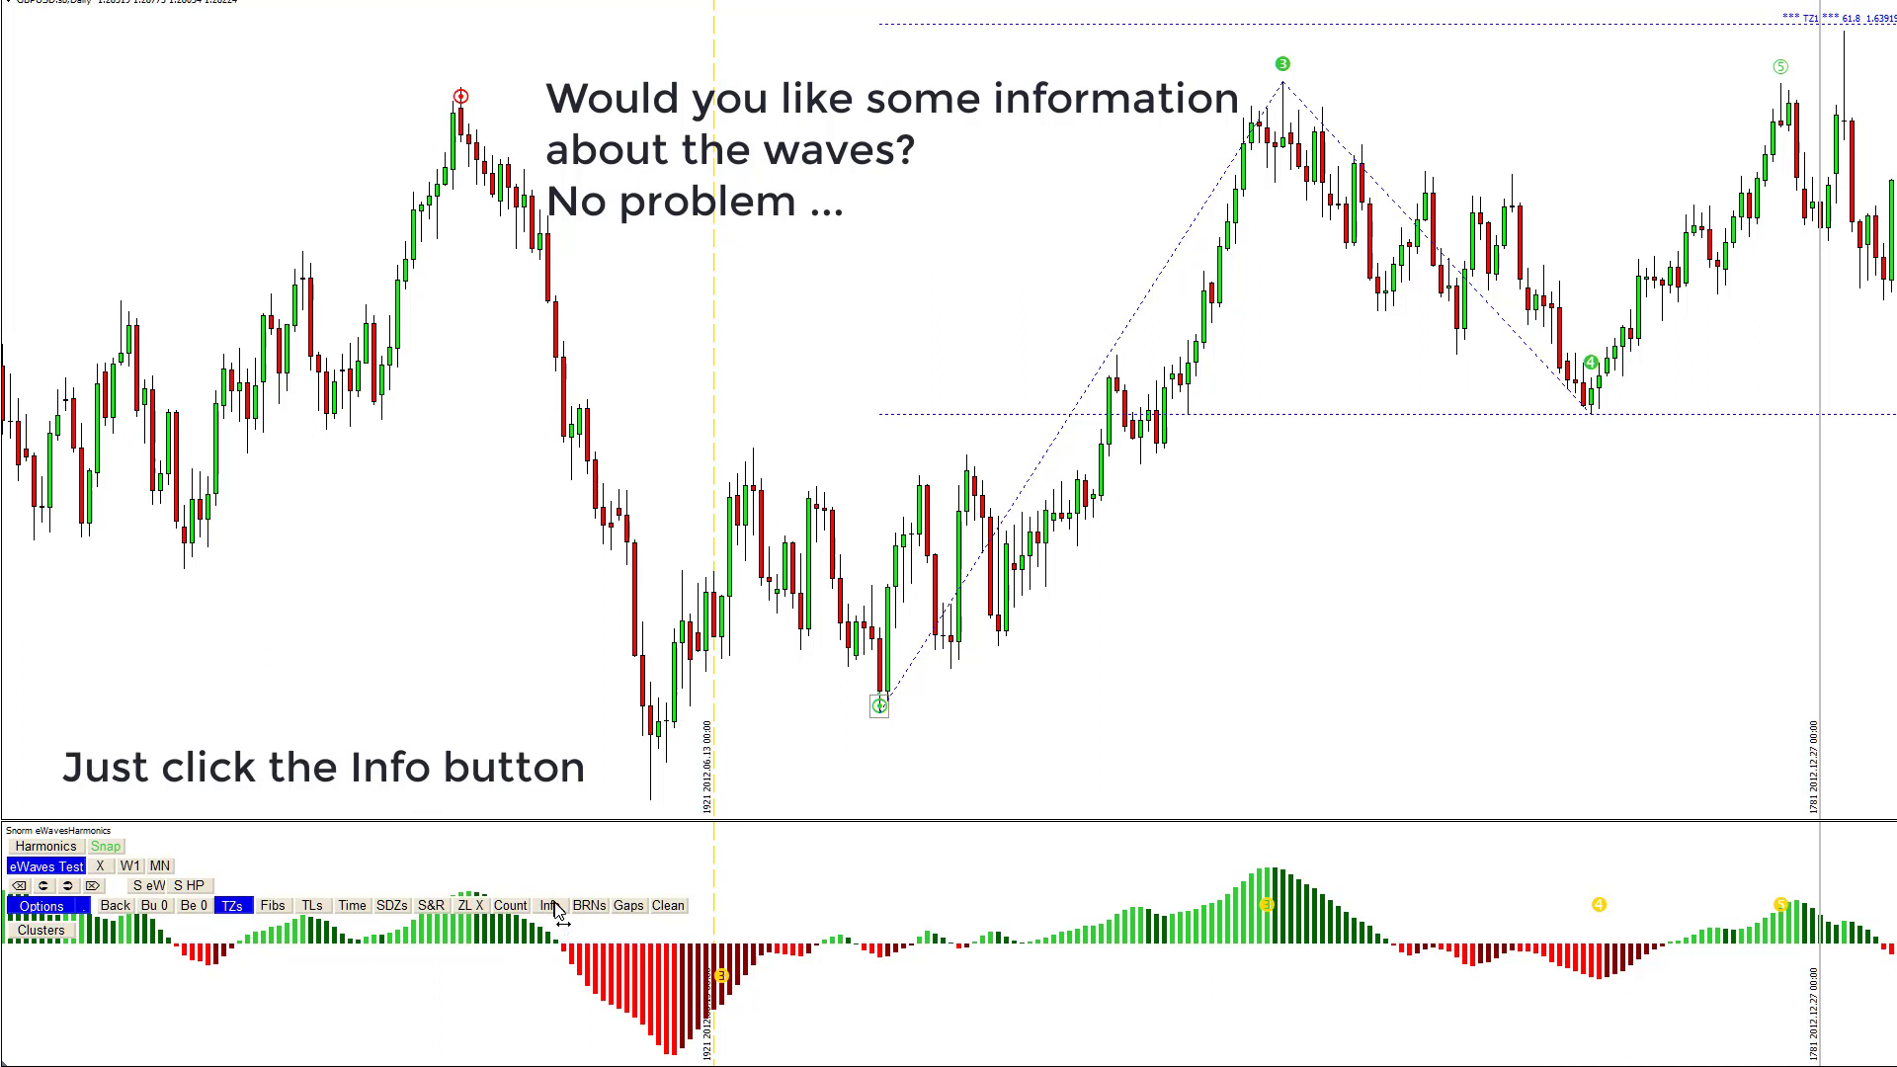
click(146, 908)
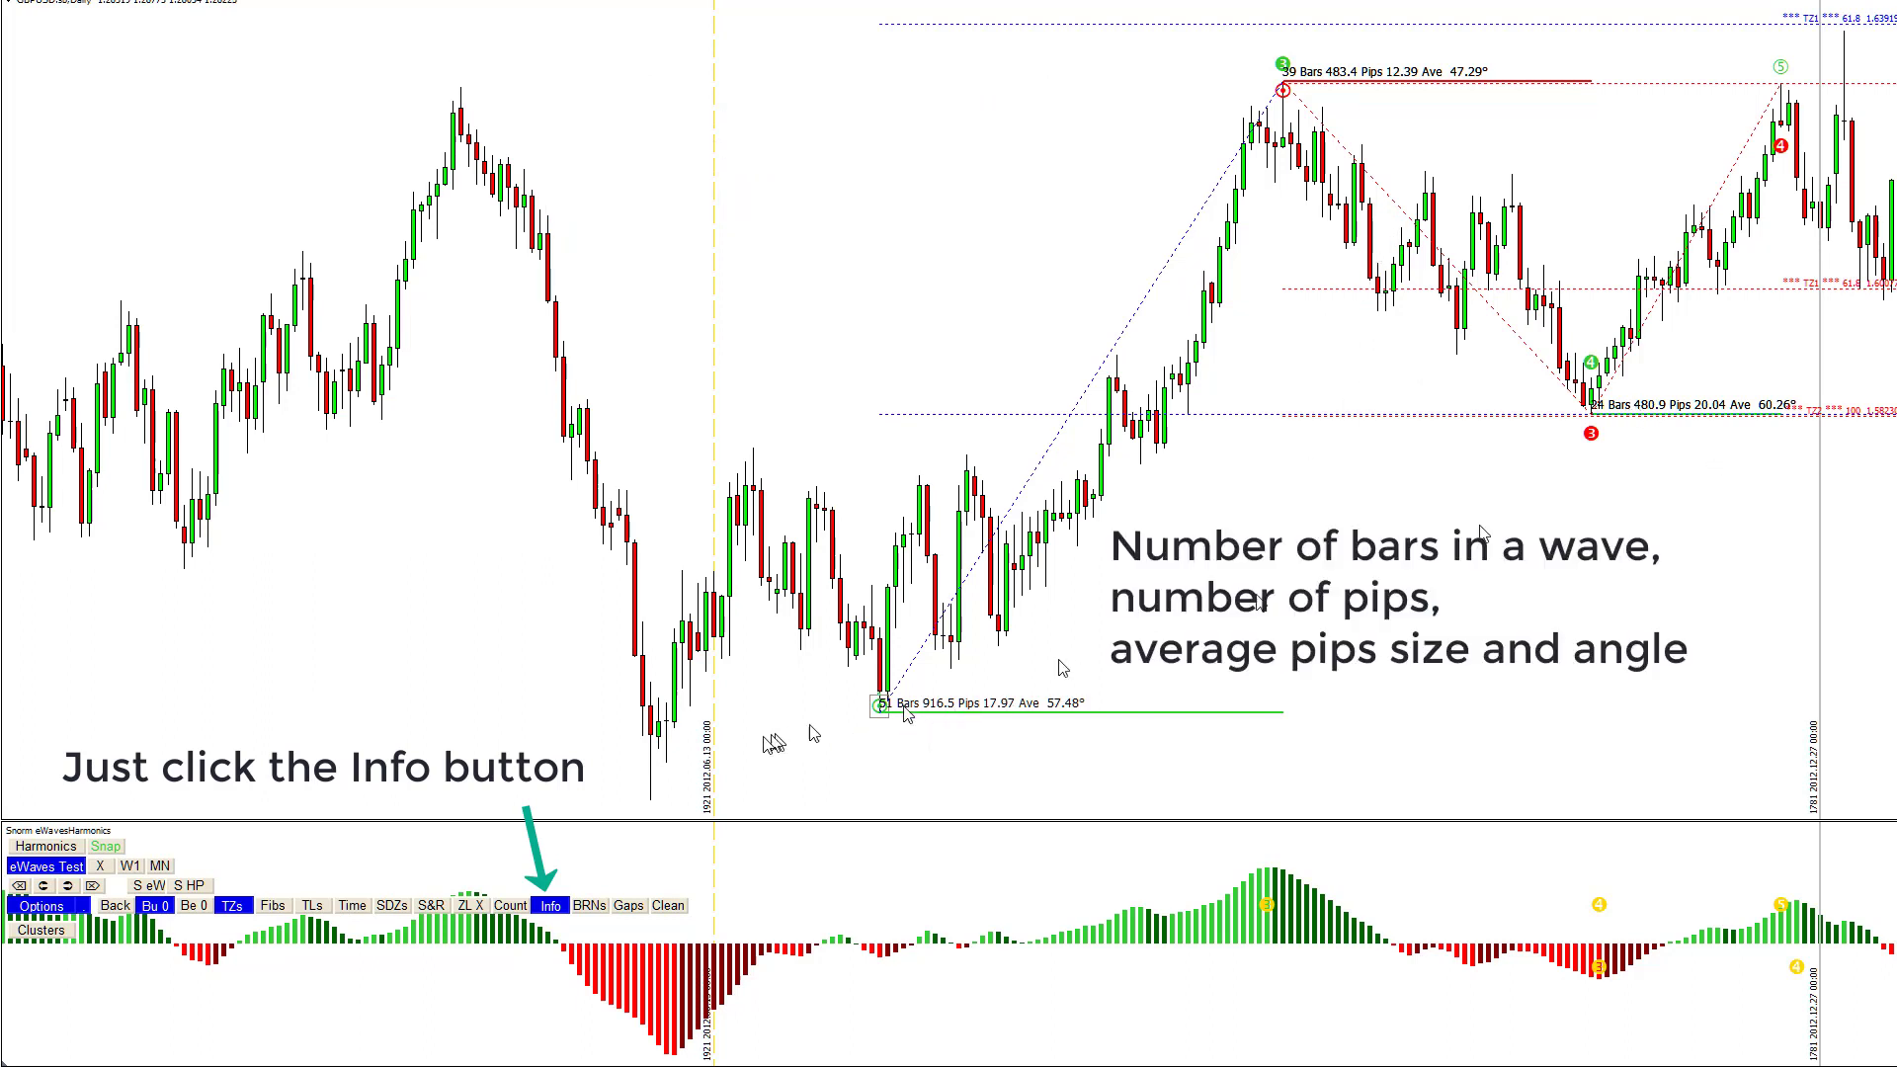
drag(865, 731, 654, 796)
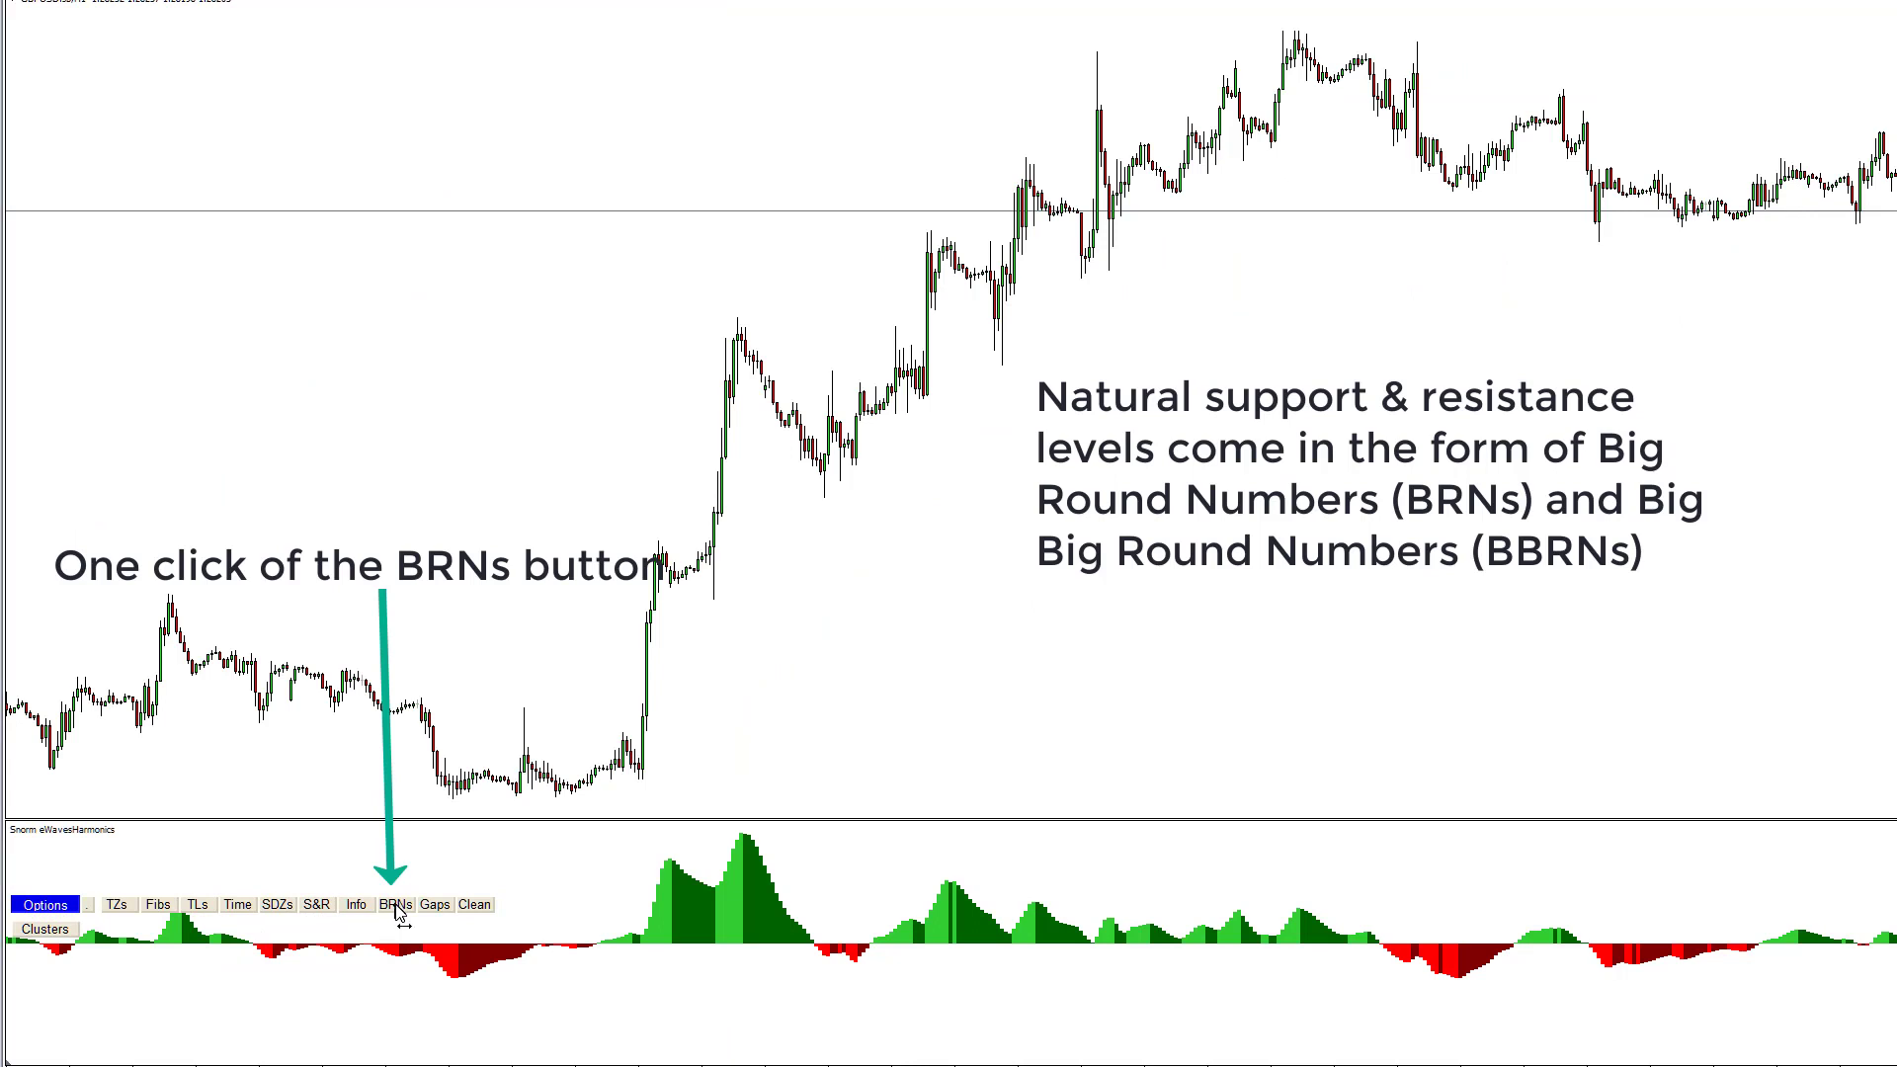
Step: Draw dashed Big Round Number levels every 50 pips with BRNs
click(397, 906)
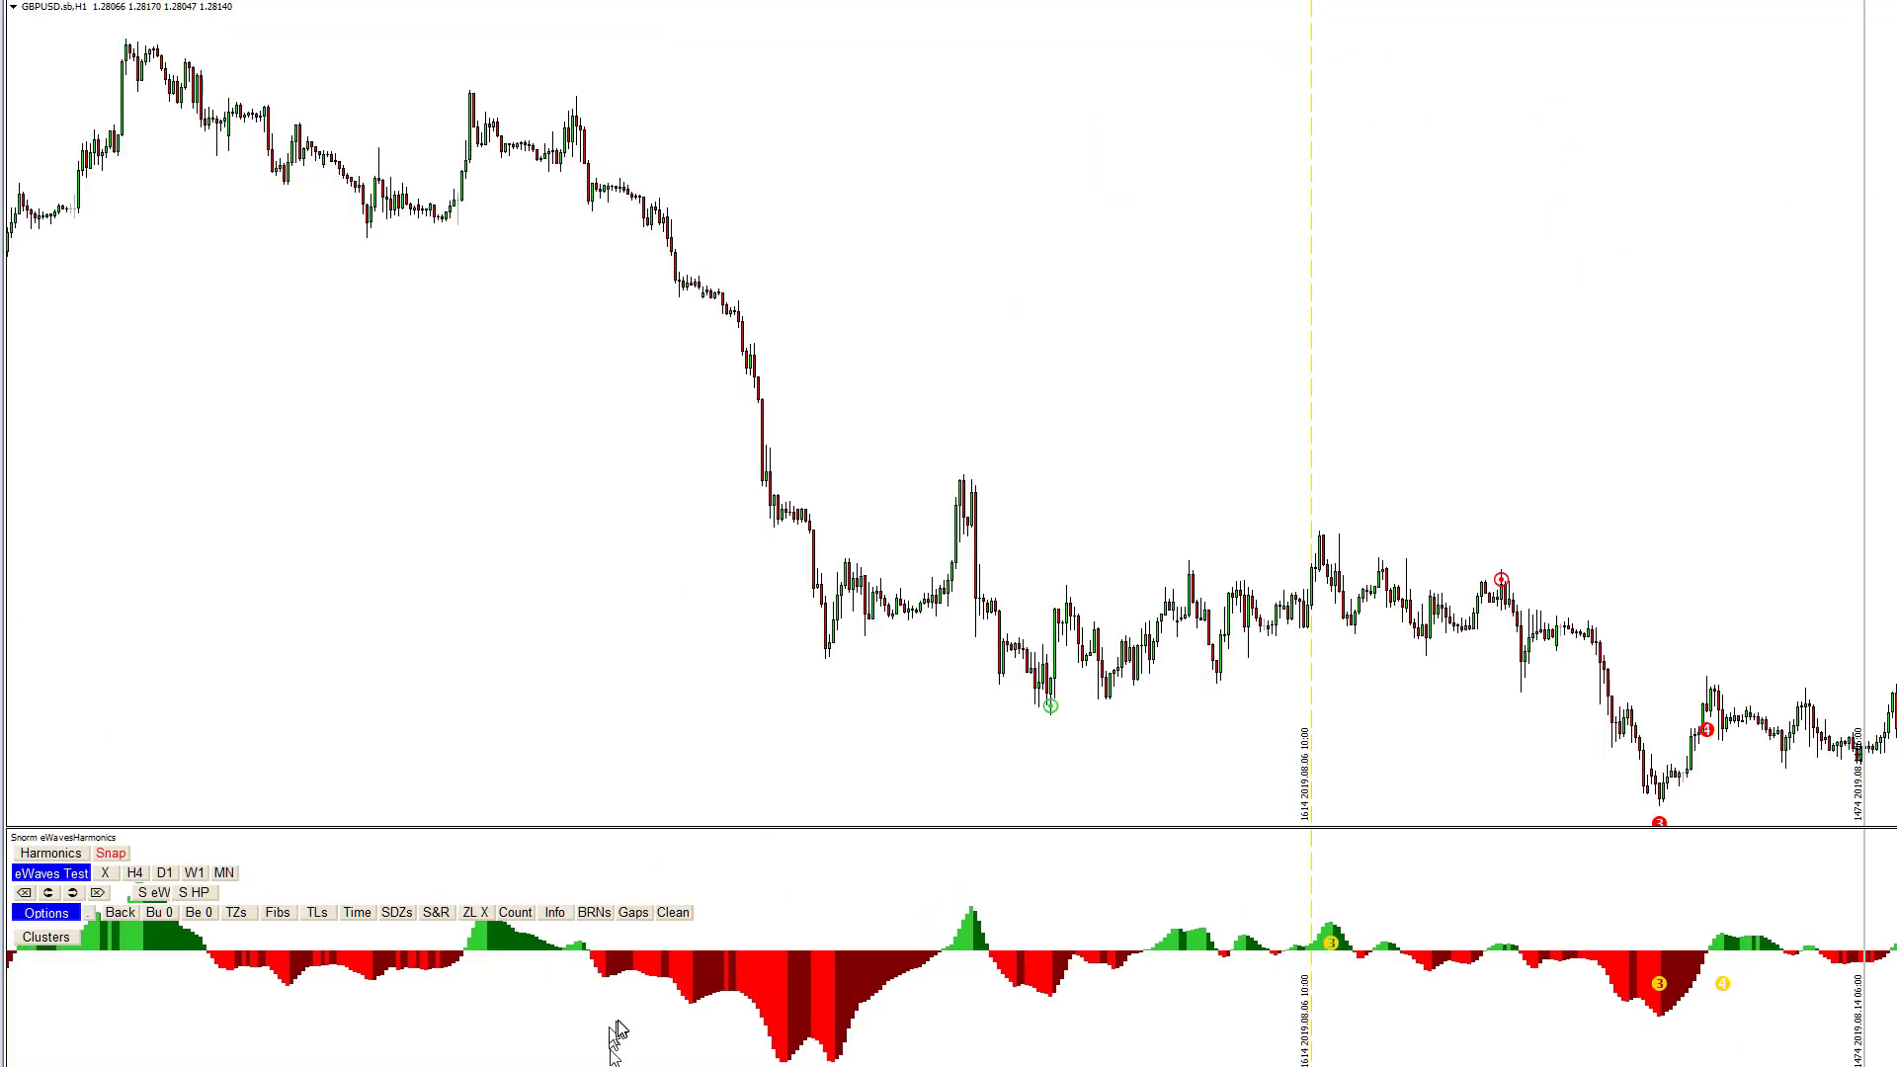
Step: Mark open gaps, then closed gaps, and play the chart forward through later bars
click(634, 915)
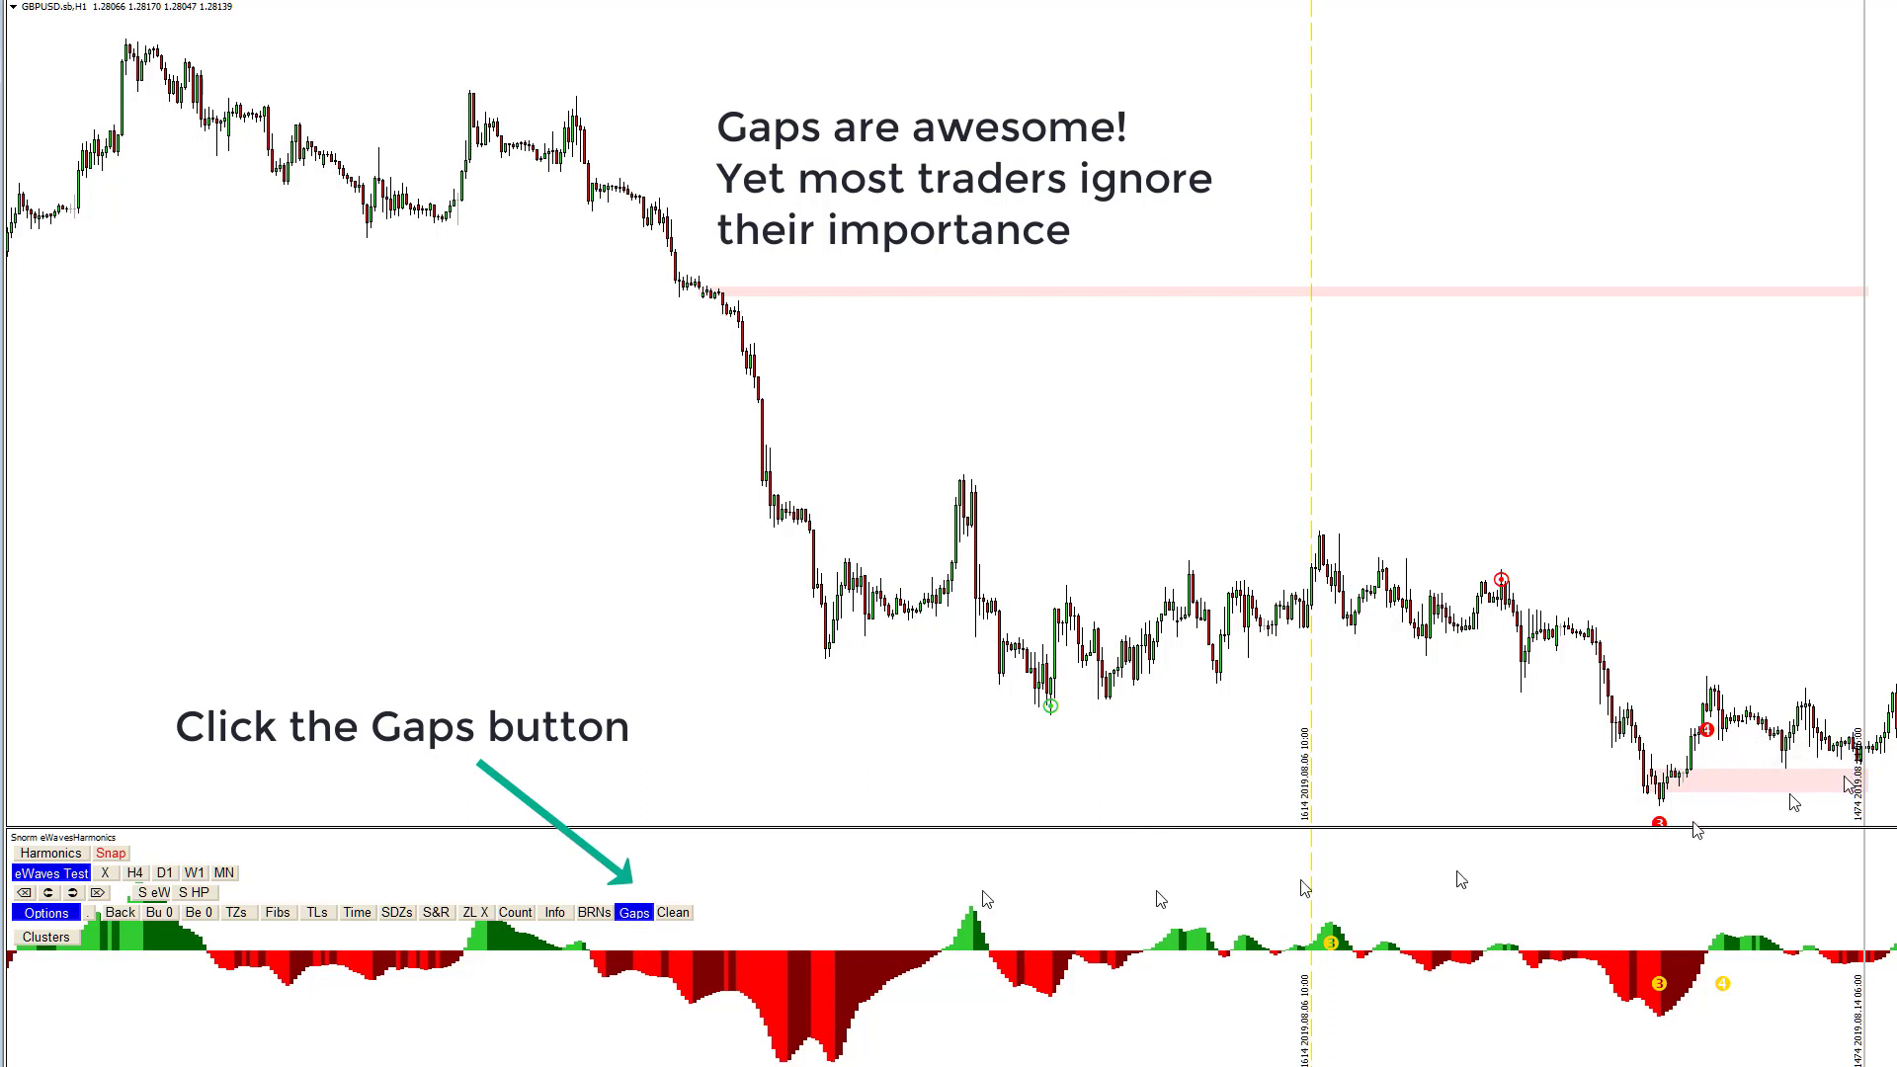
click(635, 914)
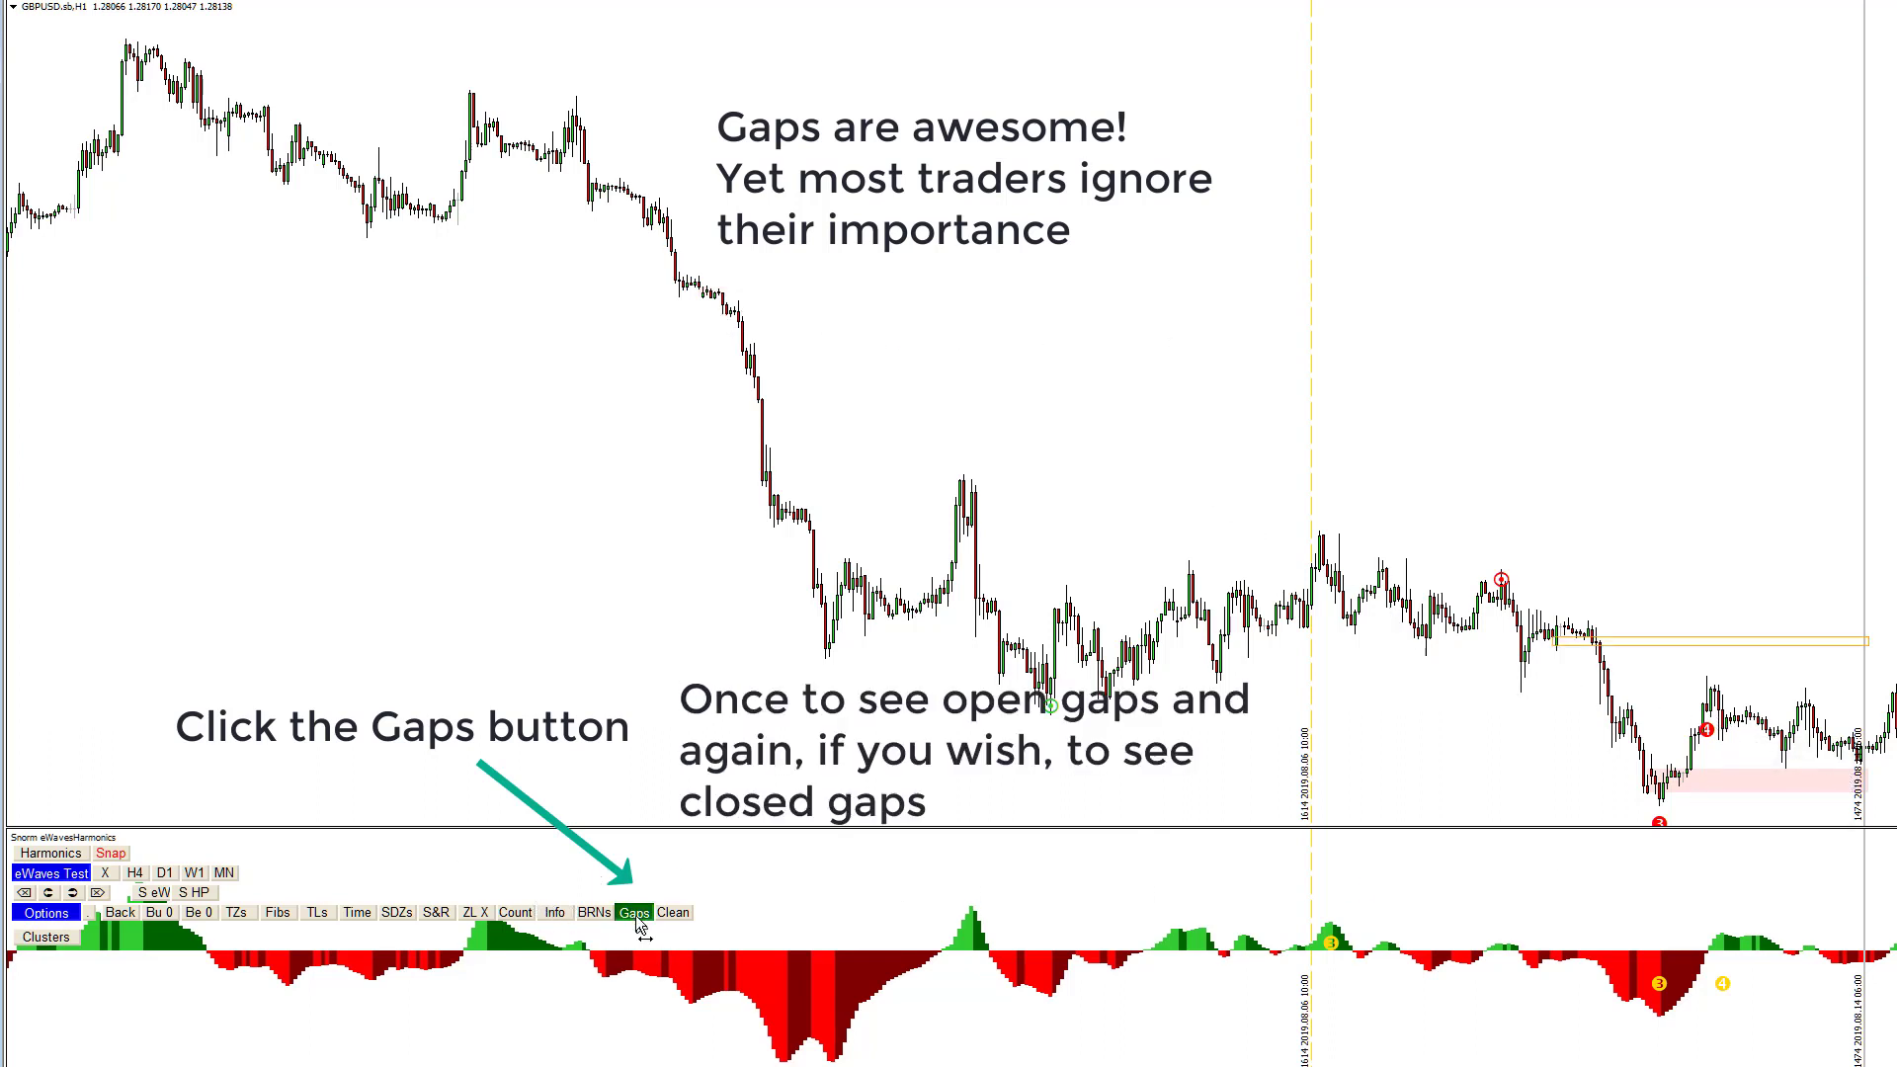
click(73, 893)
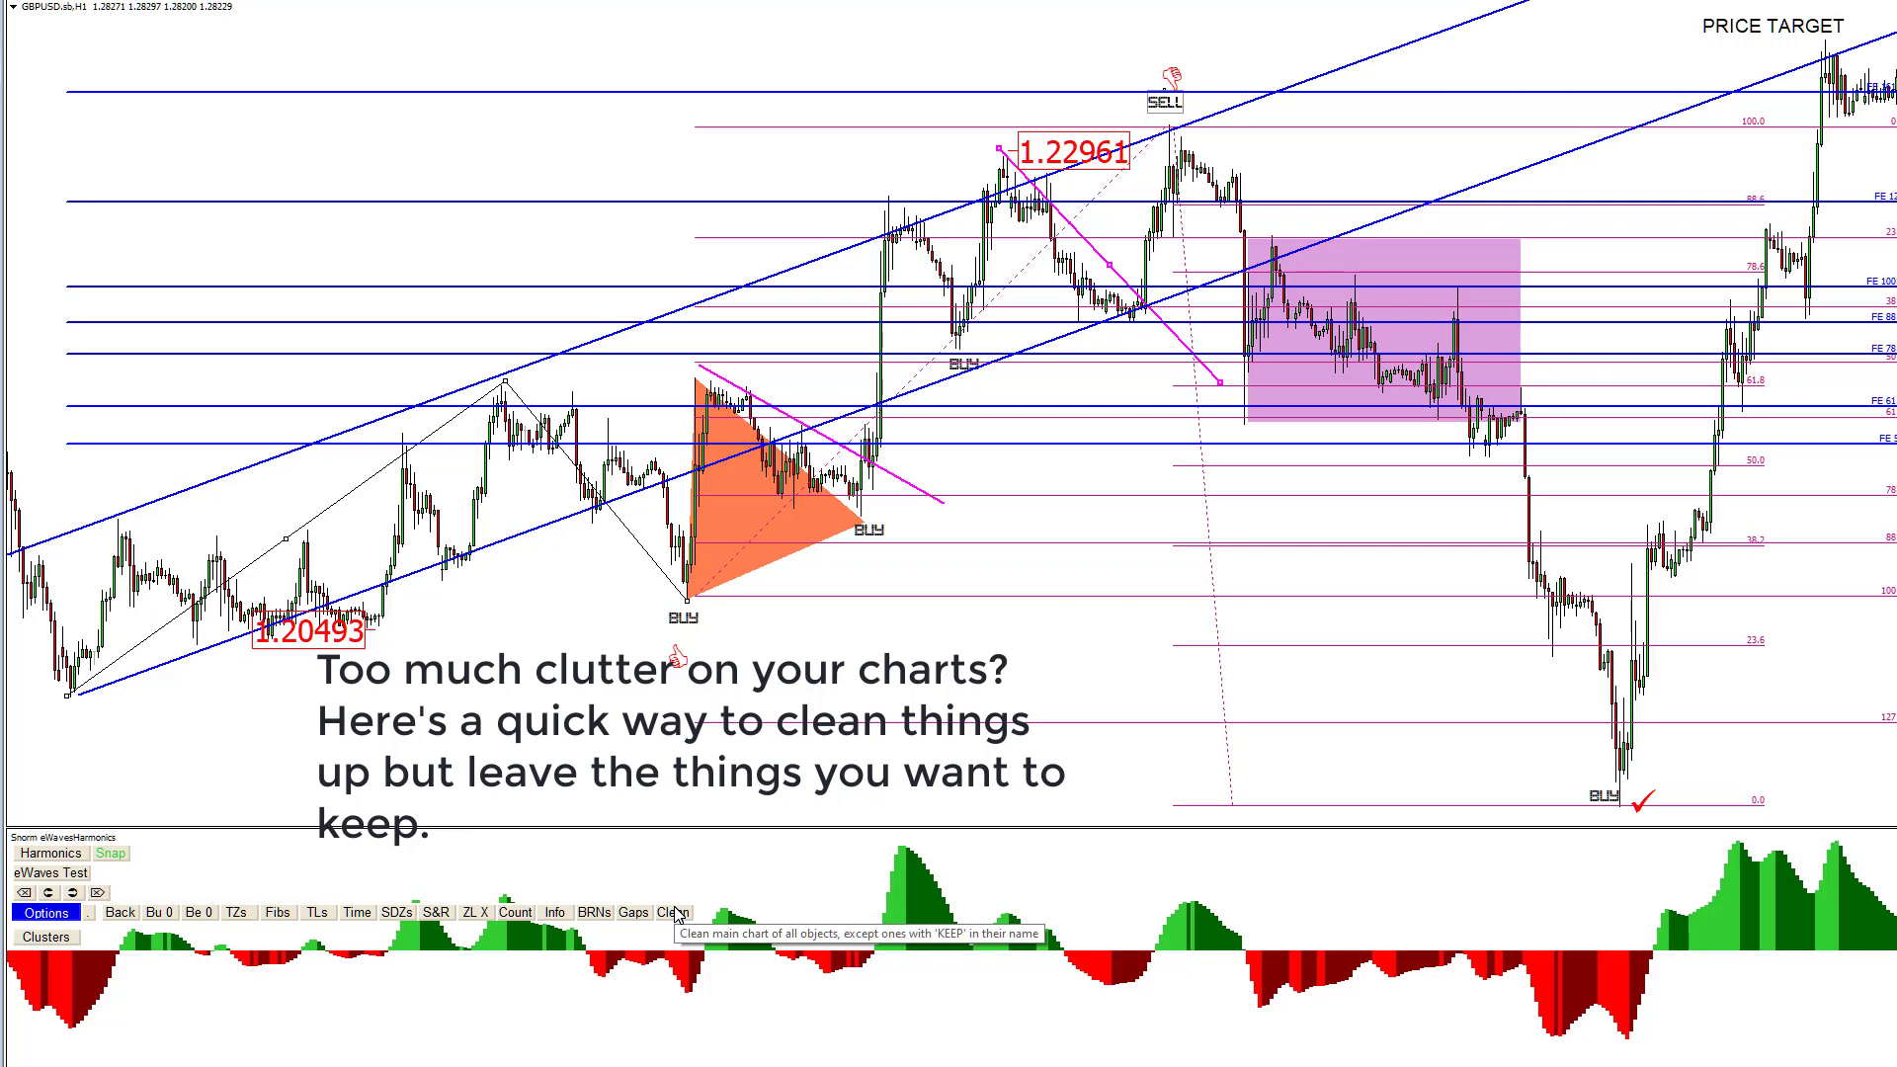
Step: Add KEEP to the upper magenta trendline's name and check the lower trendline's properties
right_click(1222, 392)
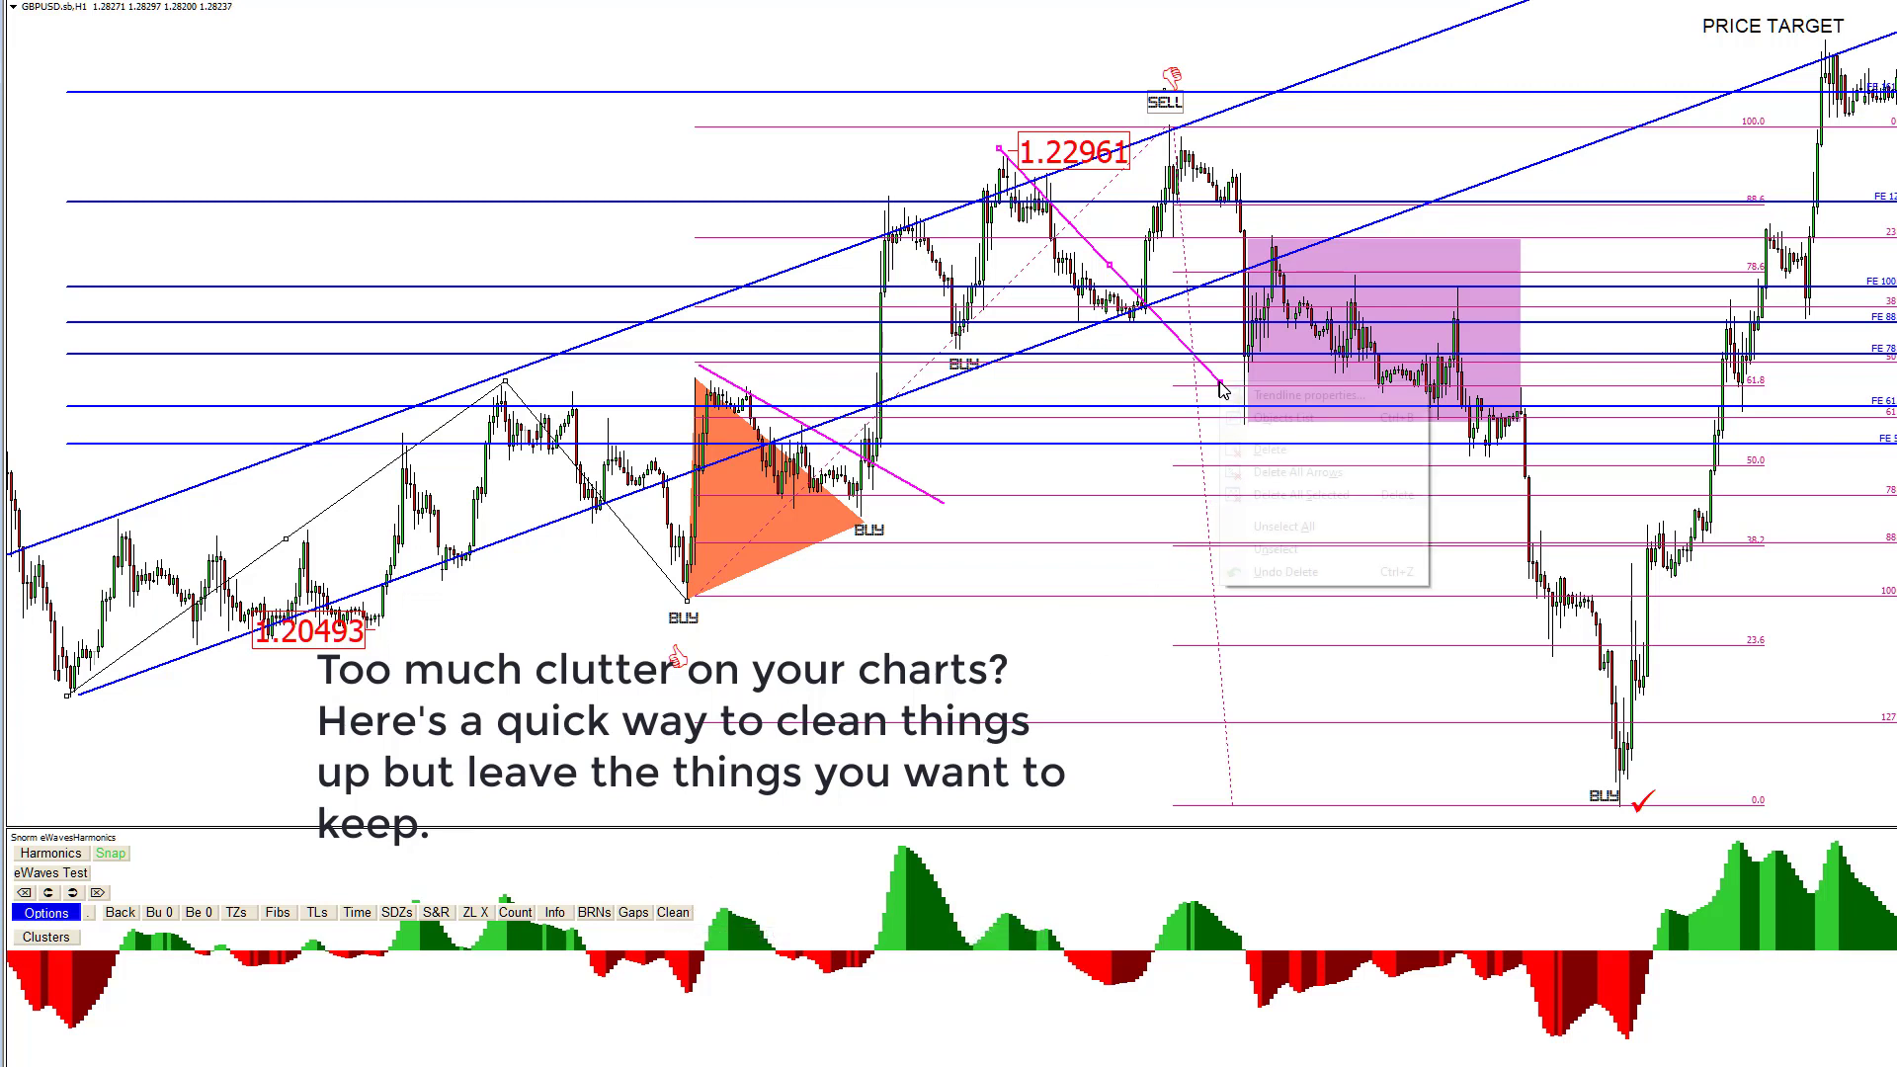
click(1260, 395)
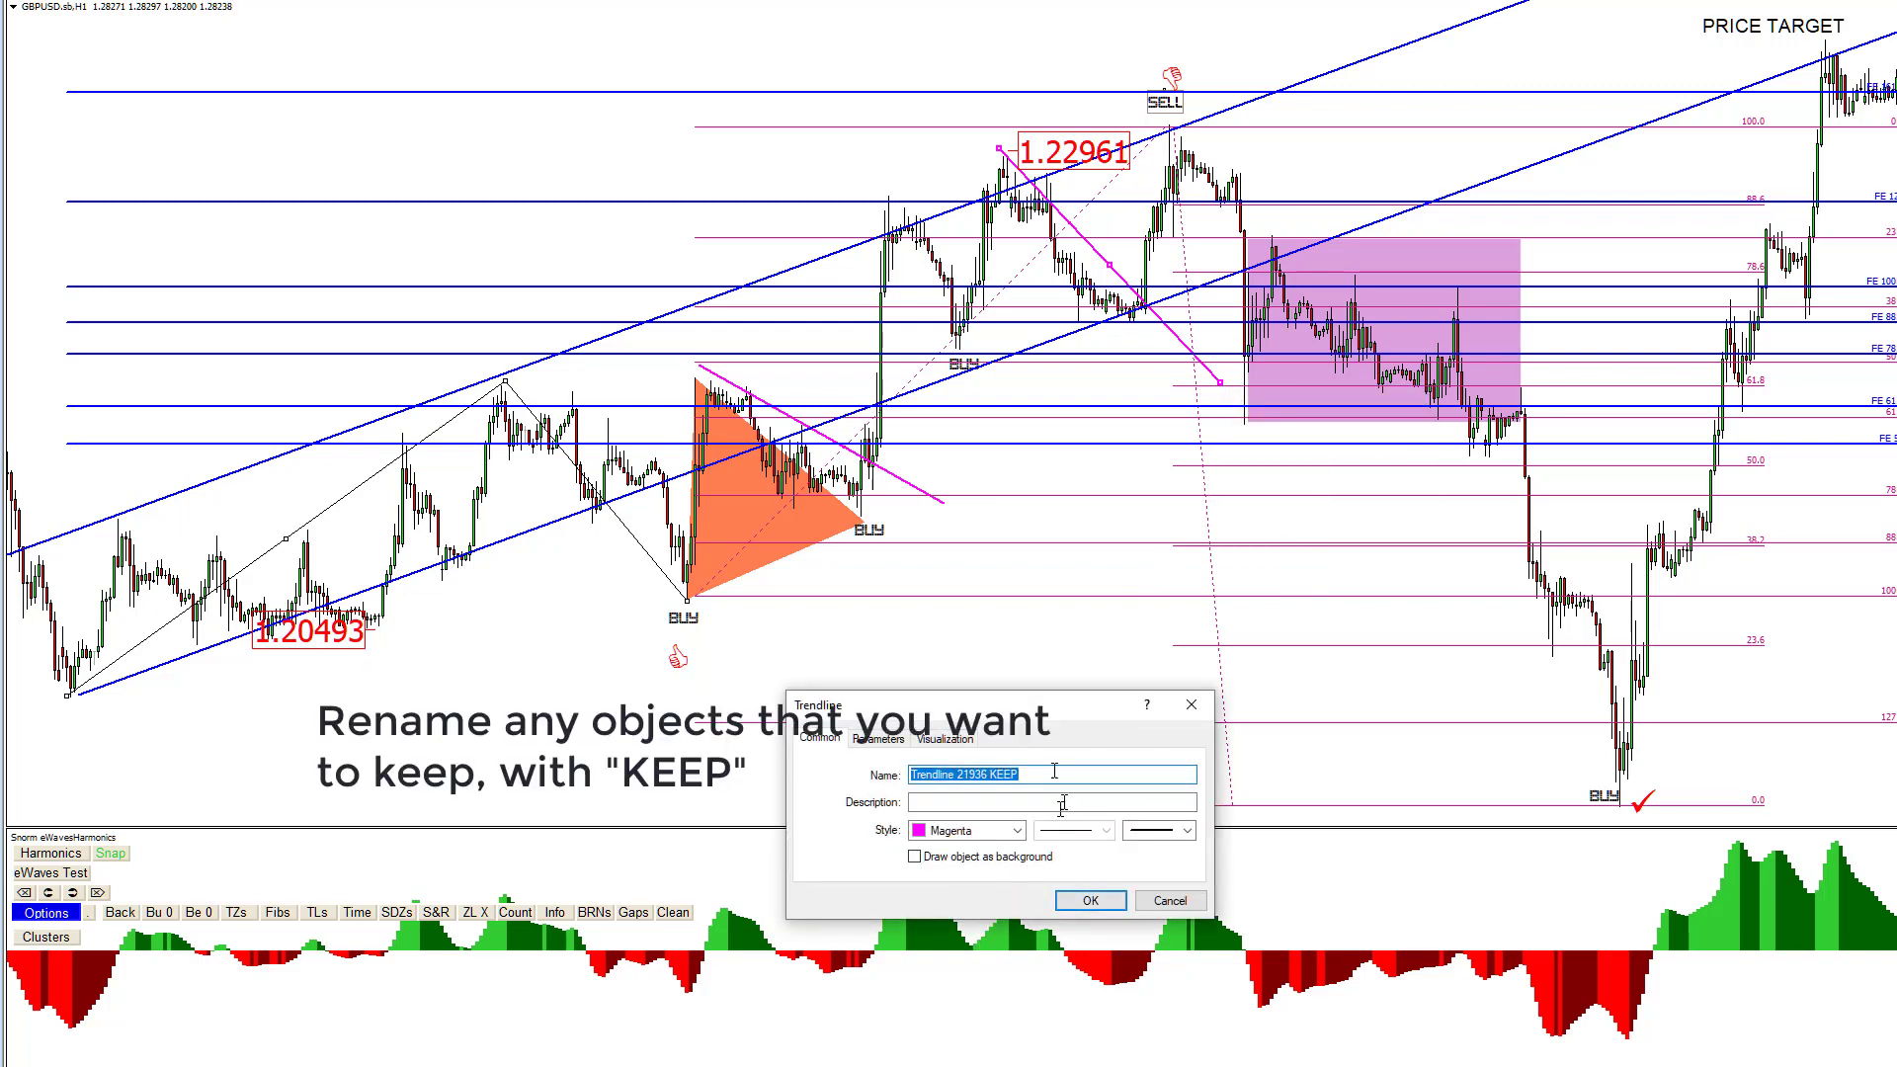
click(1091, 900)
double_click(942, 504)
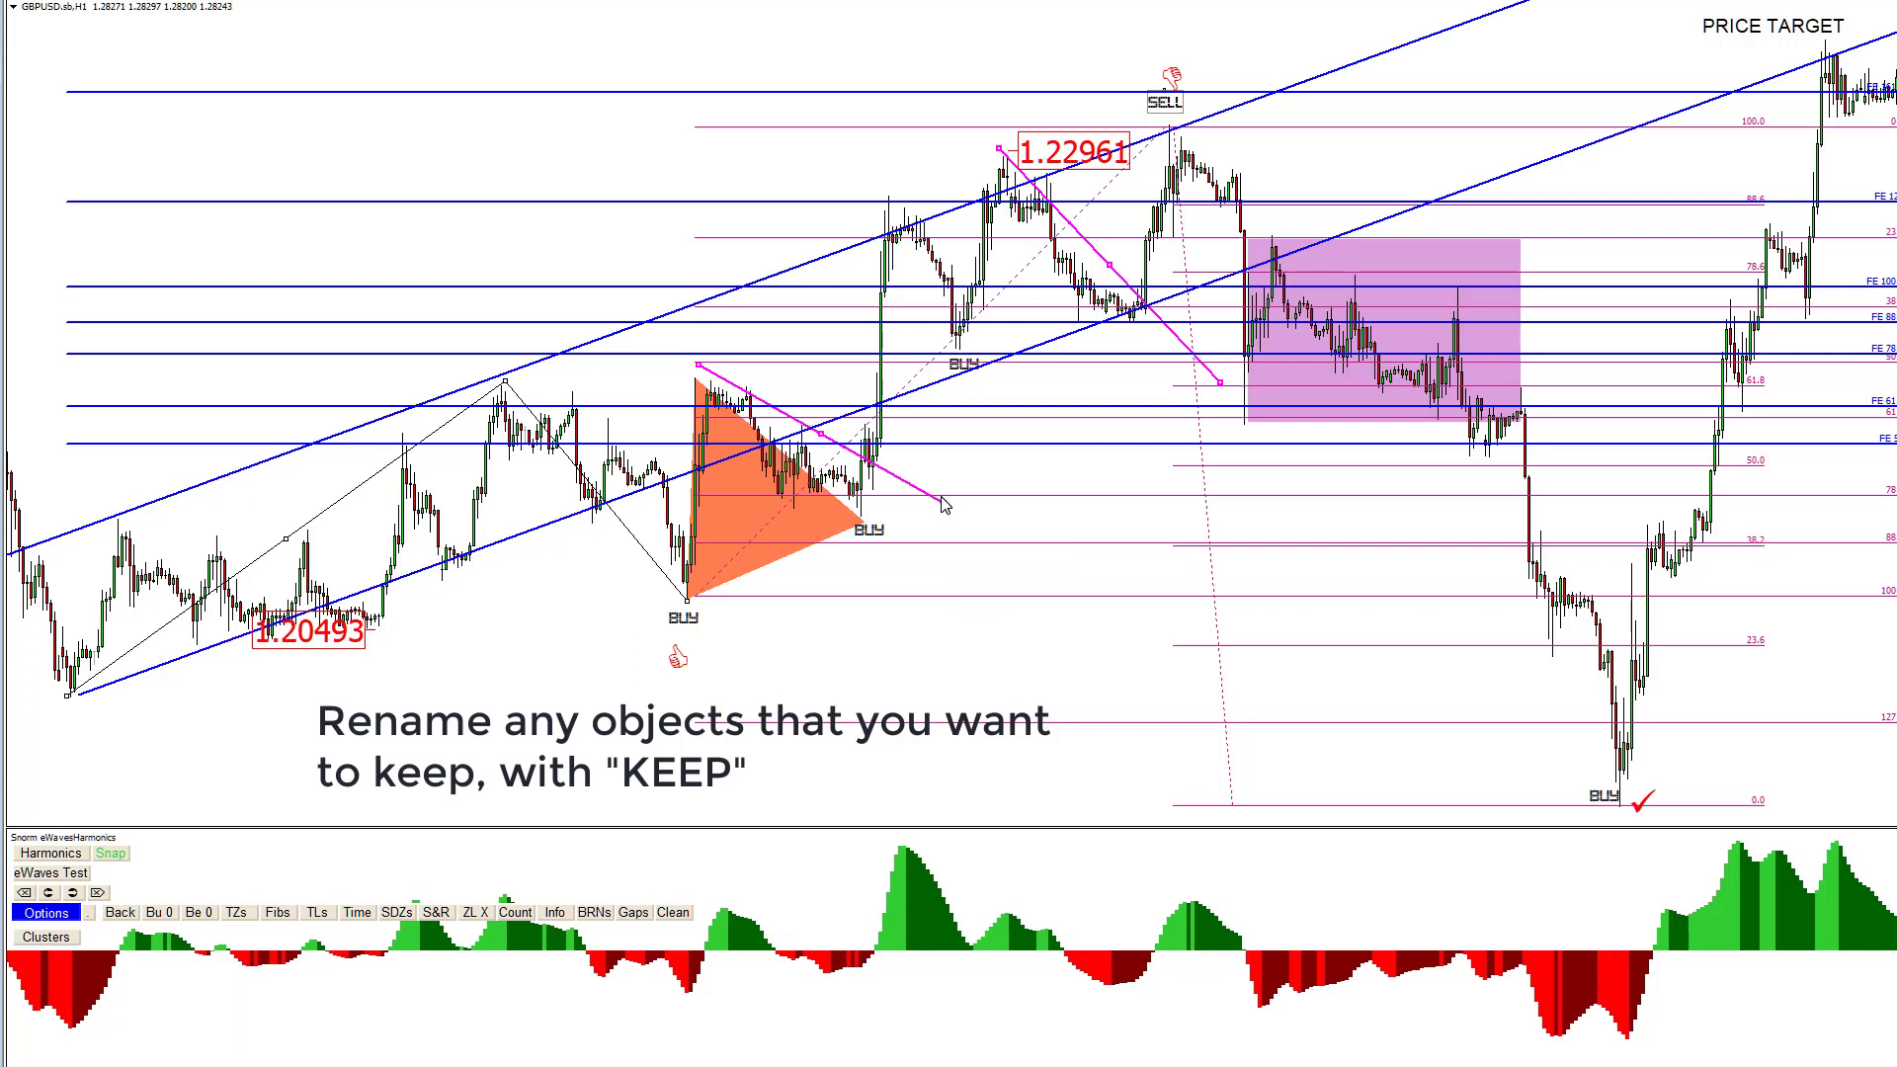
right_click(942, 505)
click(989, 515)
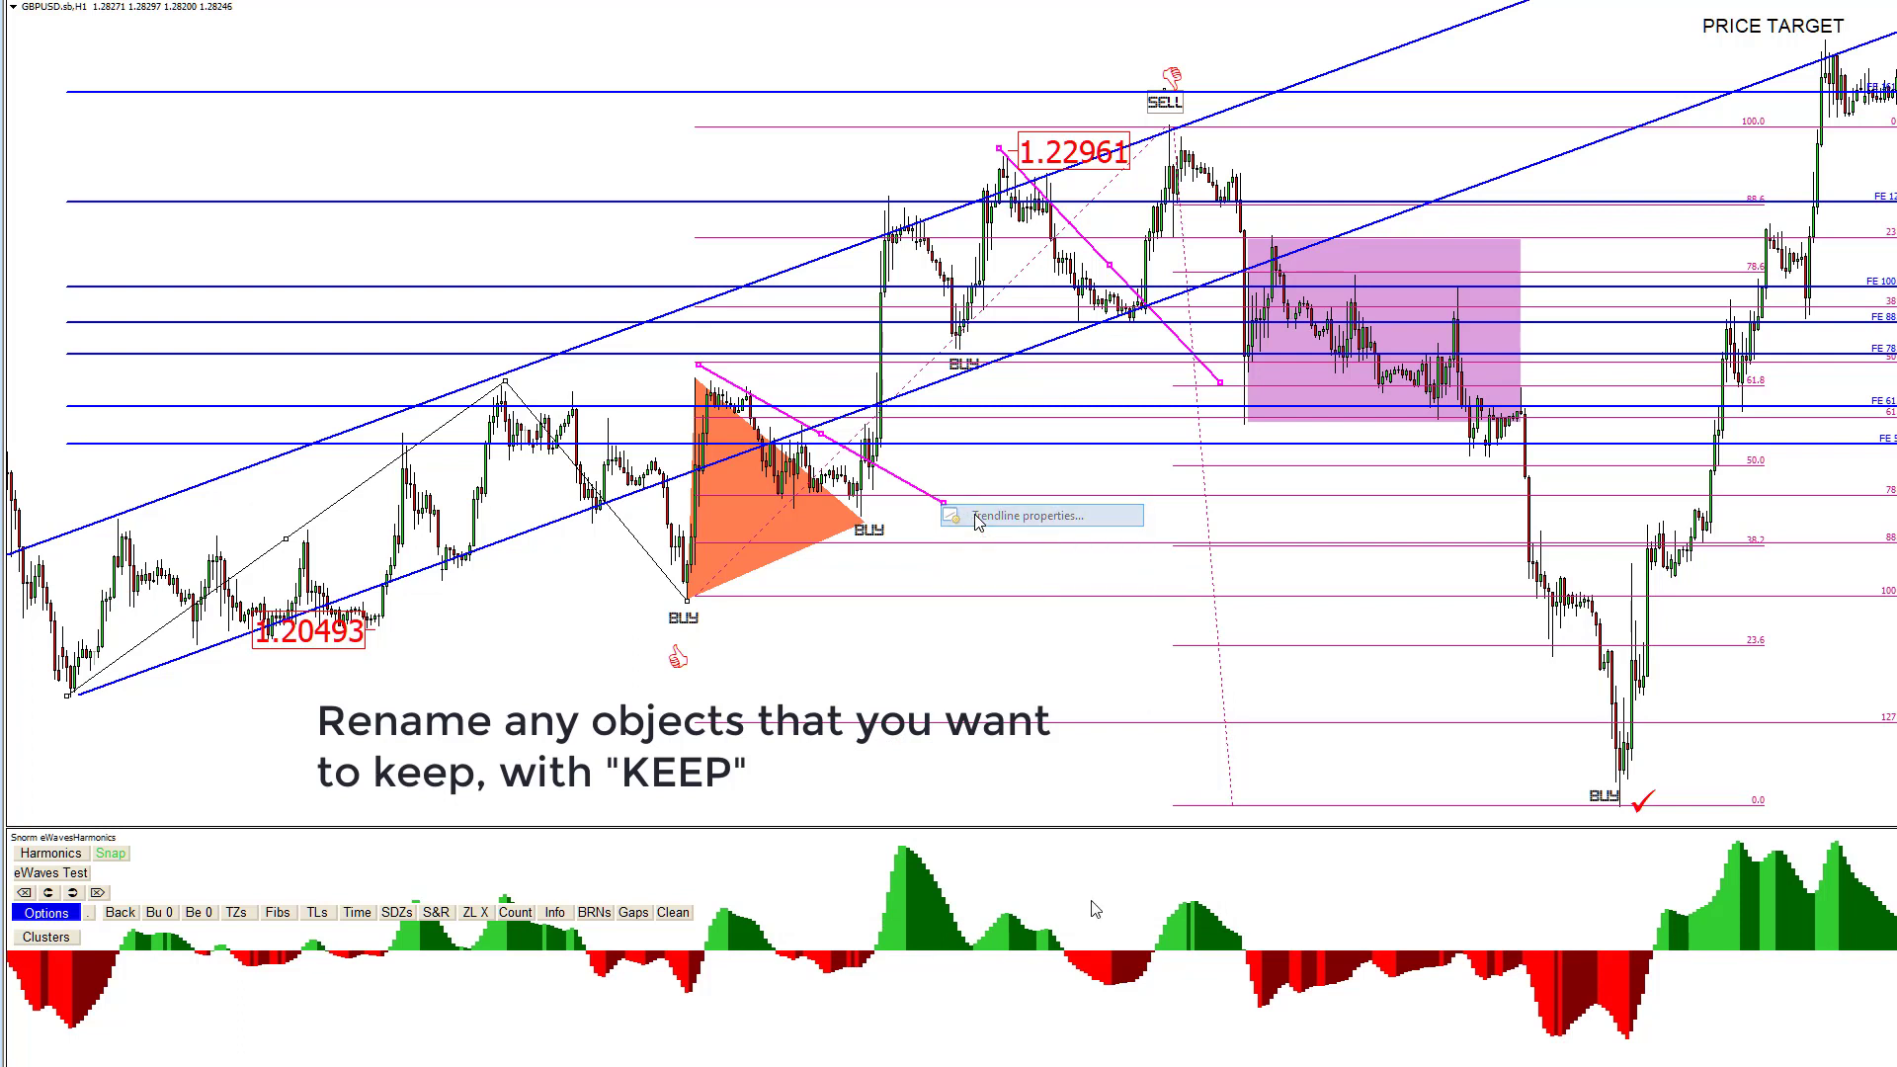
click(1168, 900)
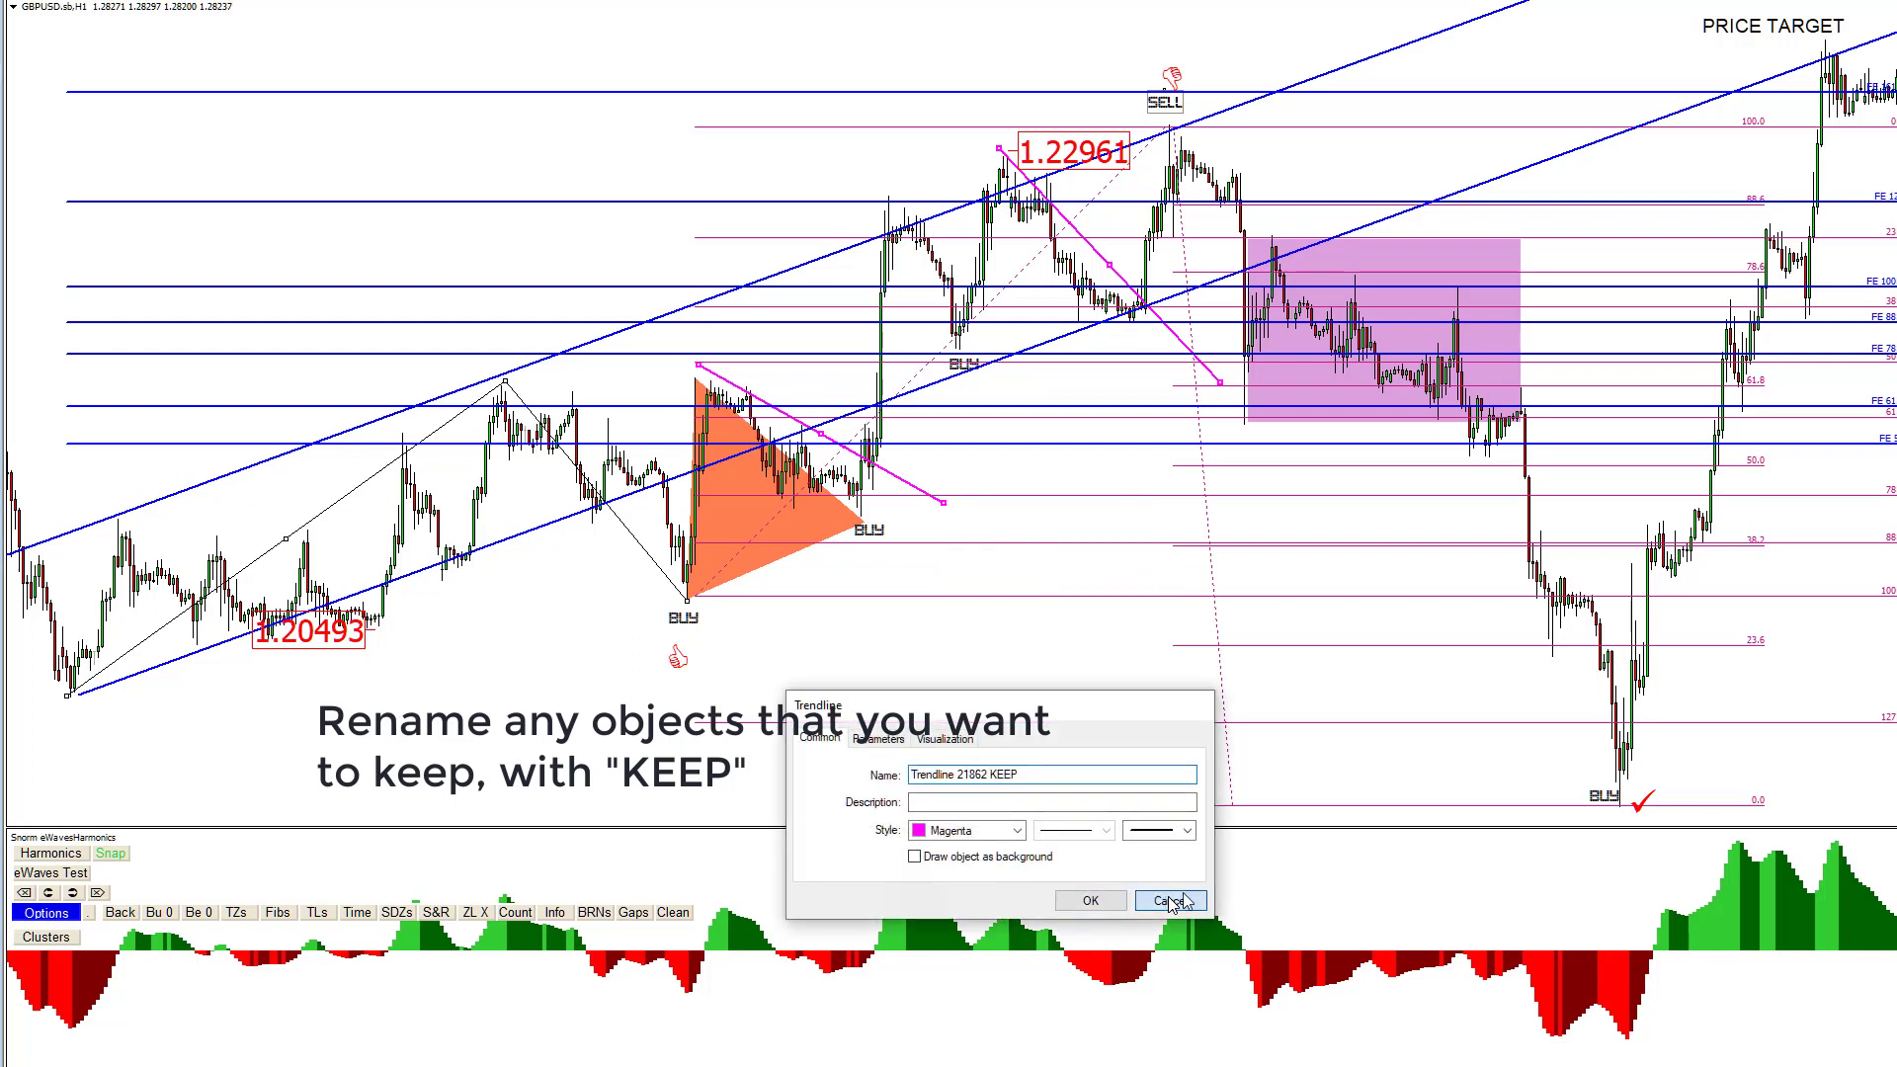
Step: Name the PRICE TARGET label KEEP, then Clean away every non-KEEP object
double_click(1809, 28)
right_click(1791, 32)
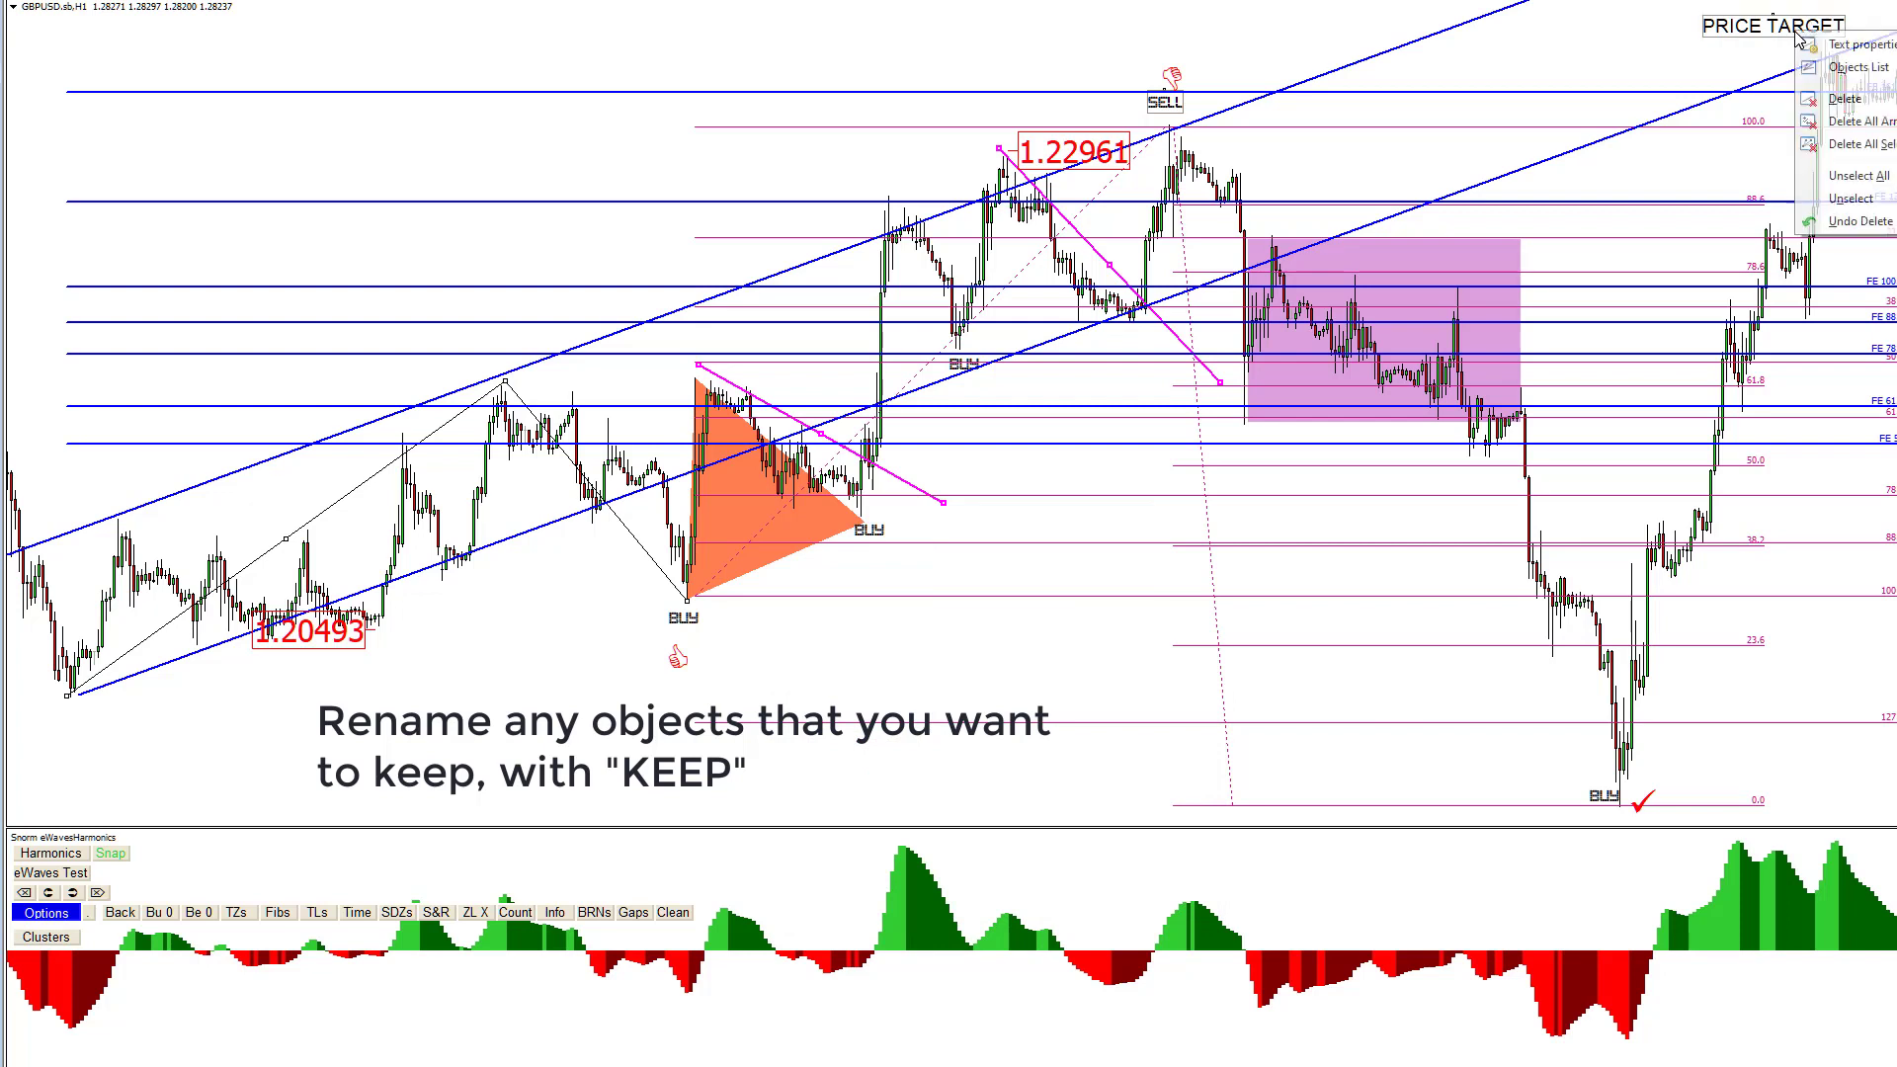
click(1800, 87)
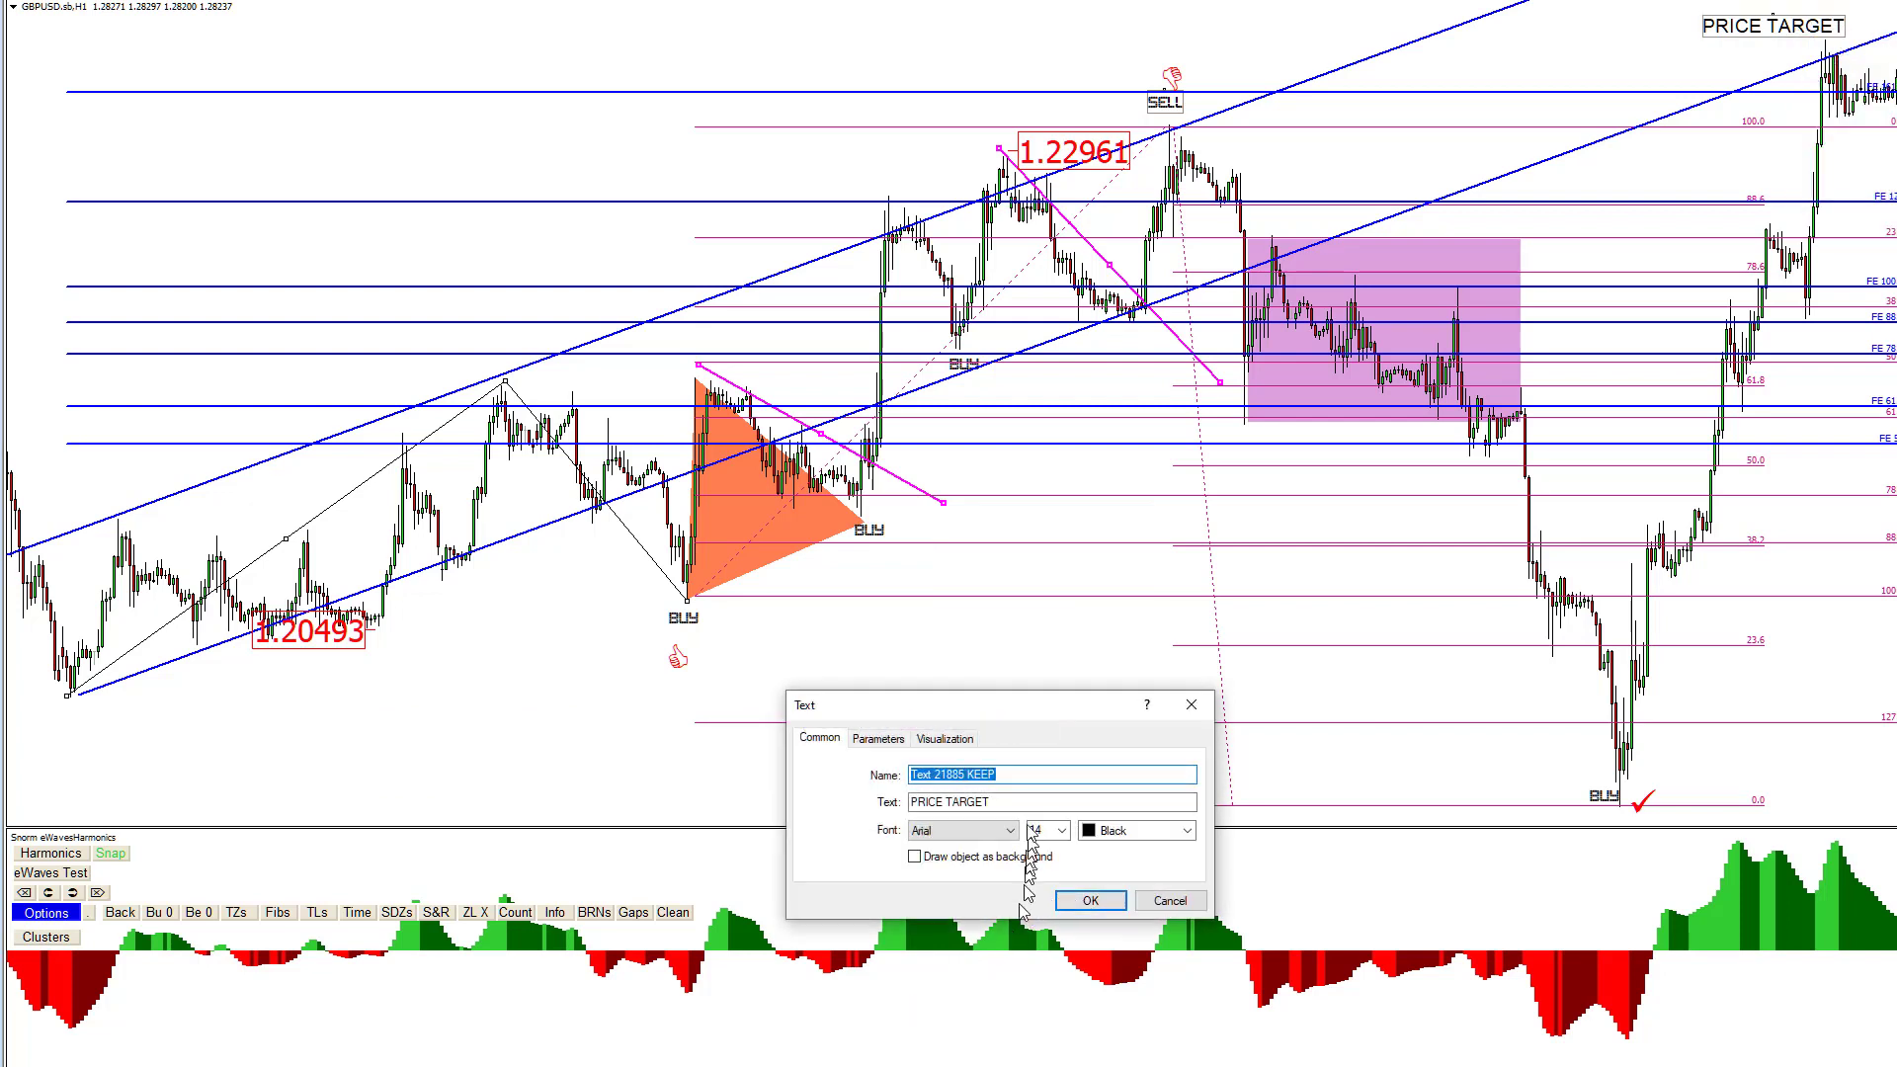
click(1090, 899)
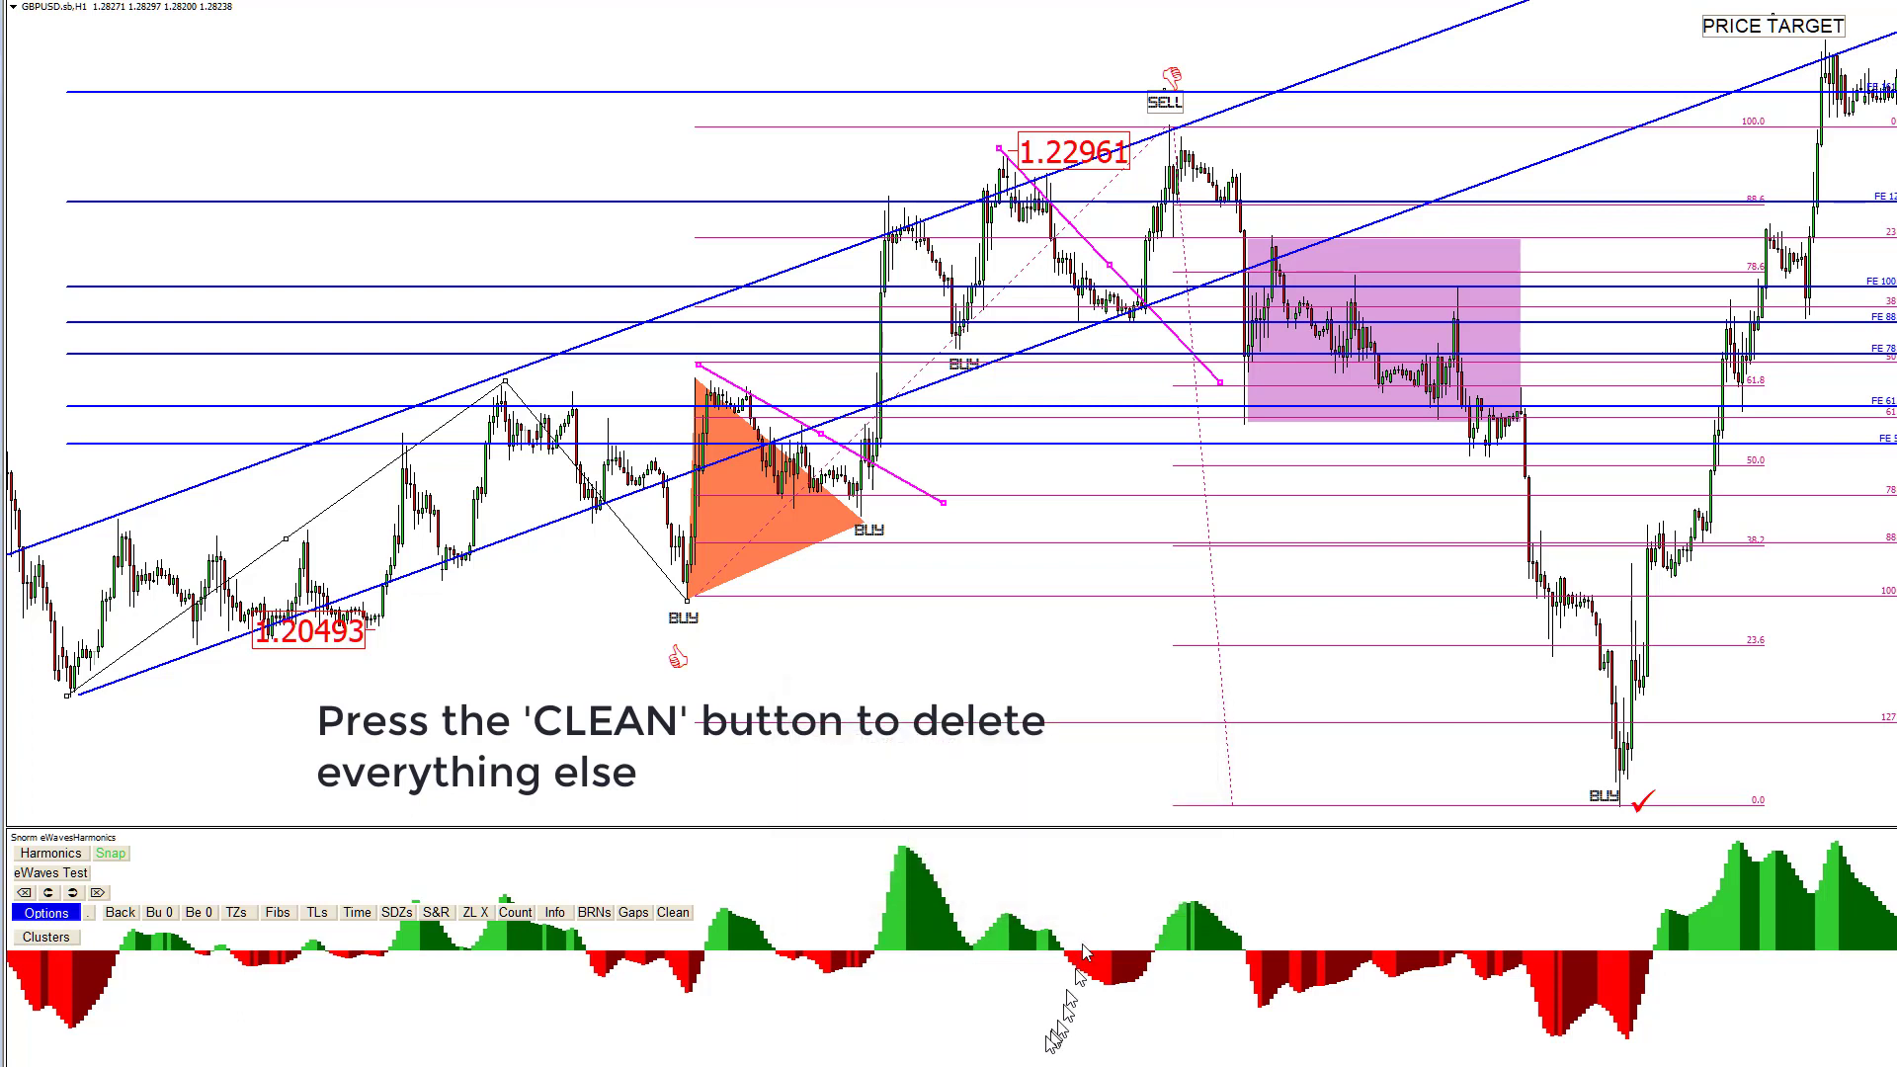
click(681, 918)
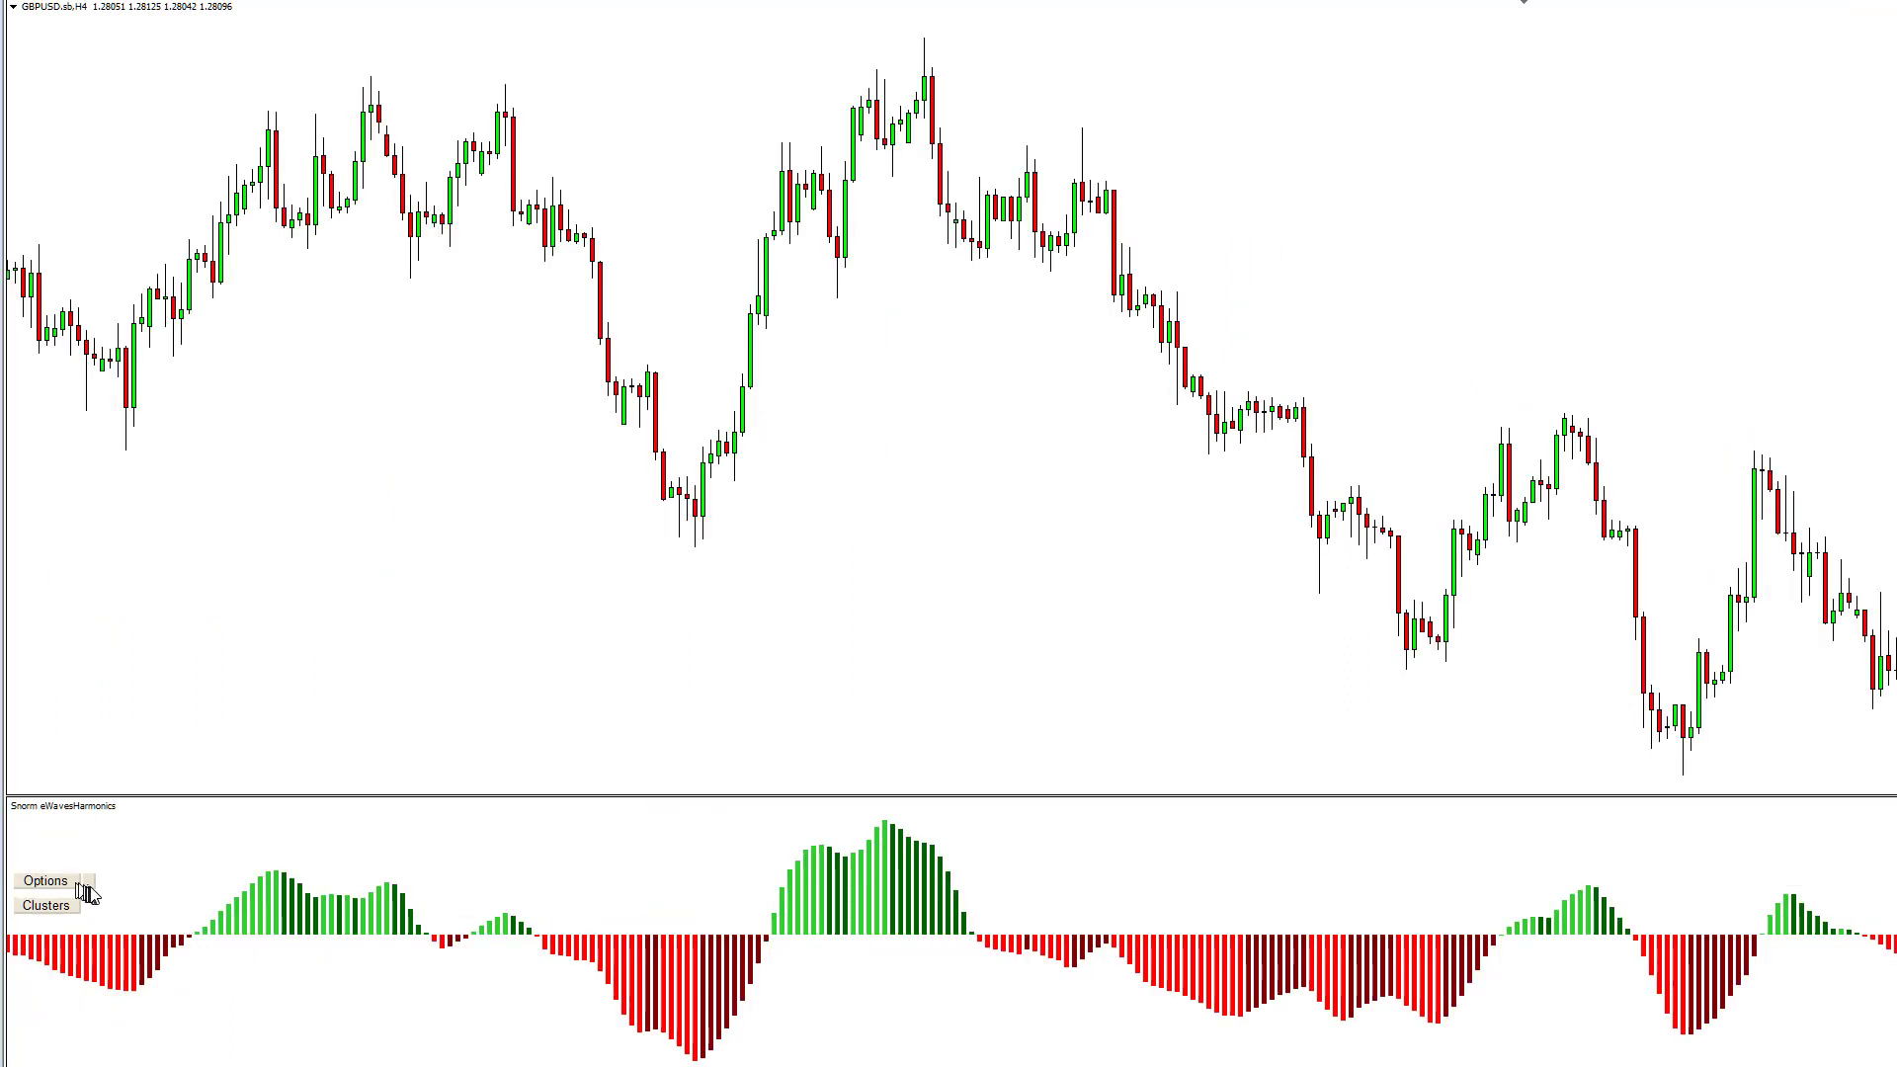
click(86, 884)
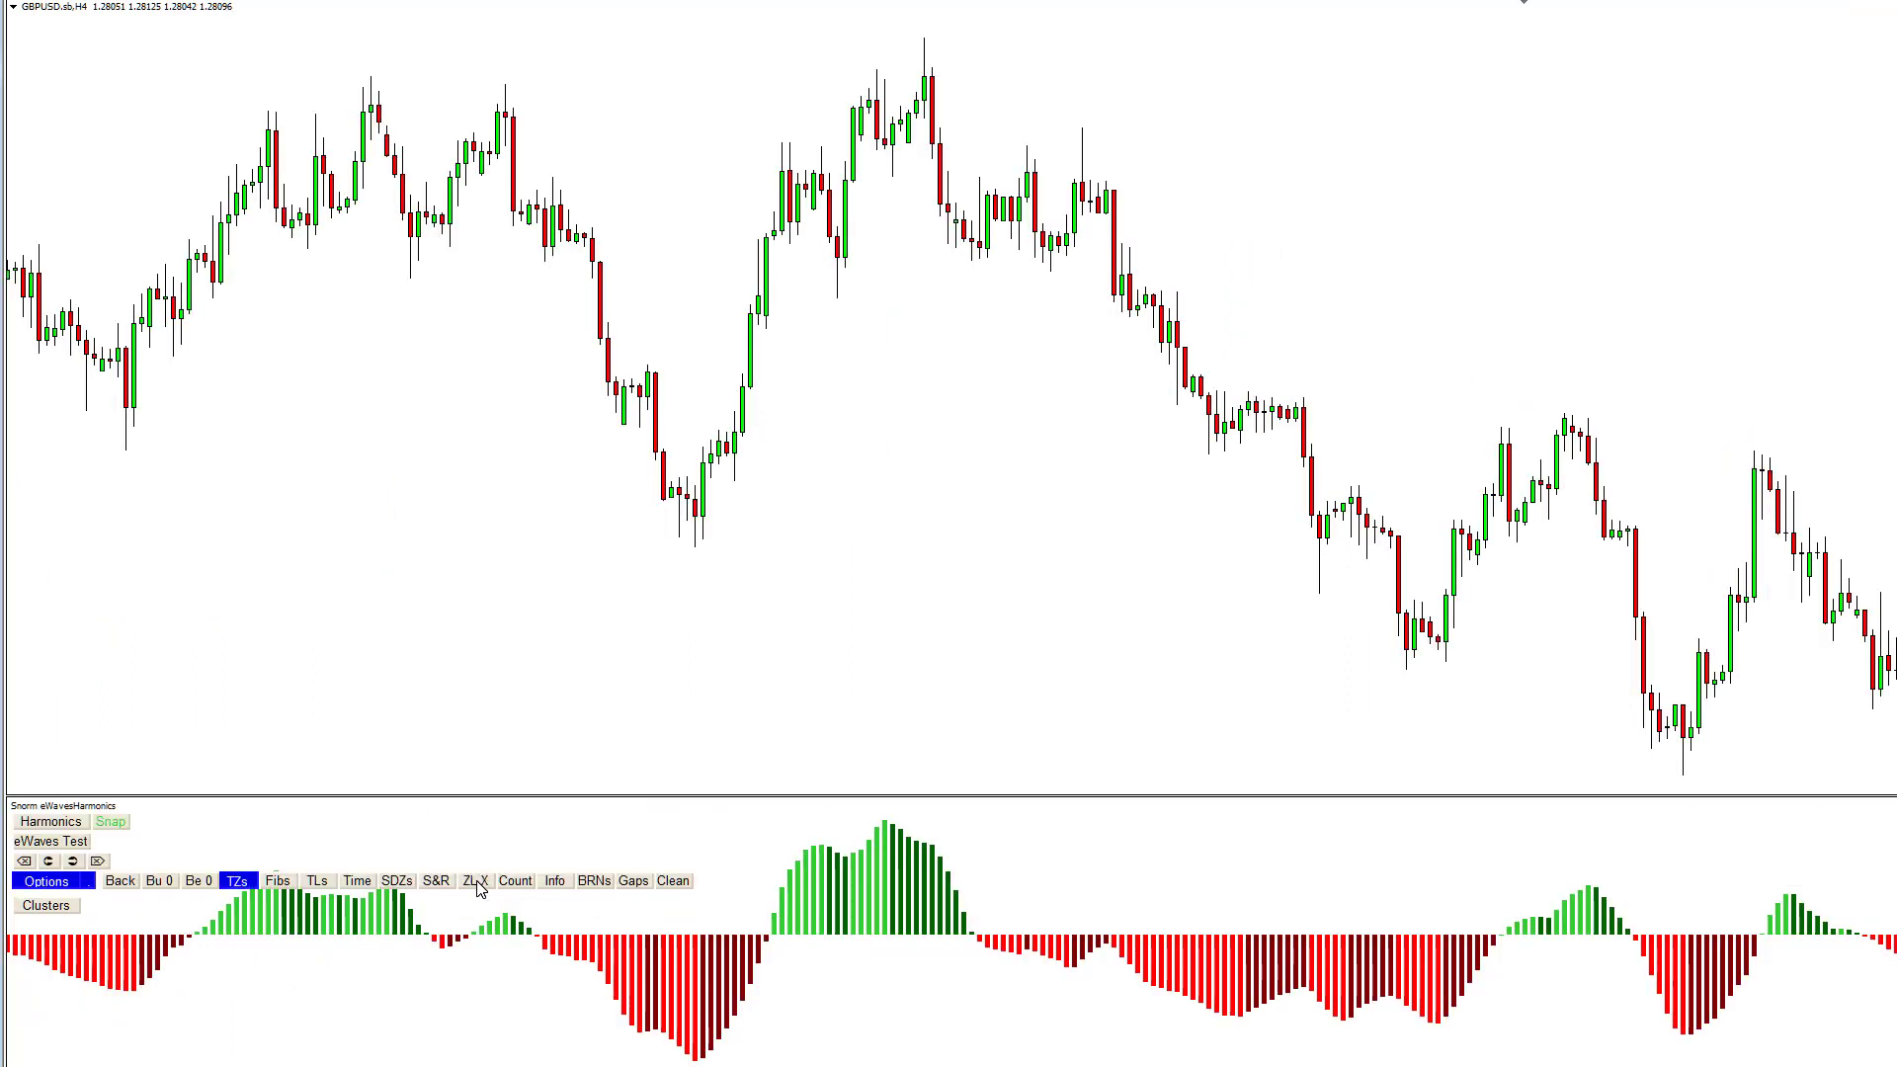
click(479, 885)
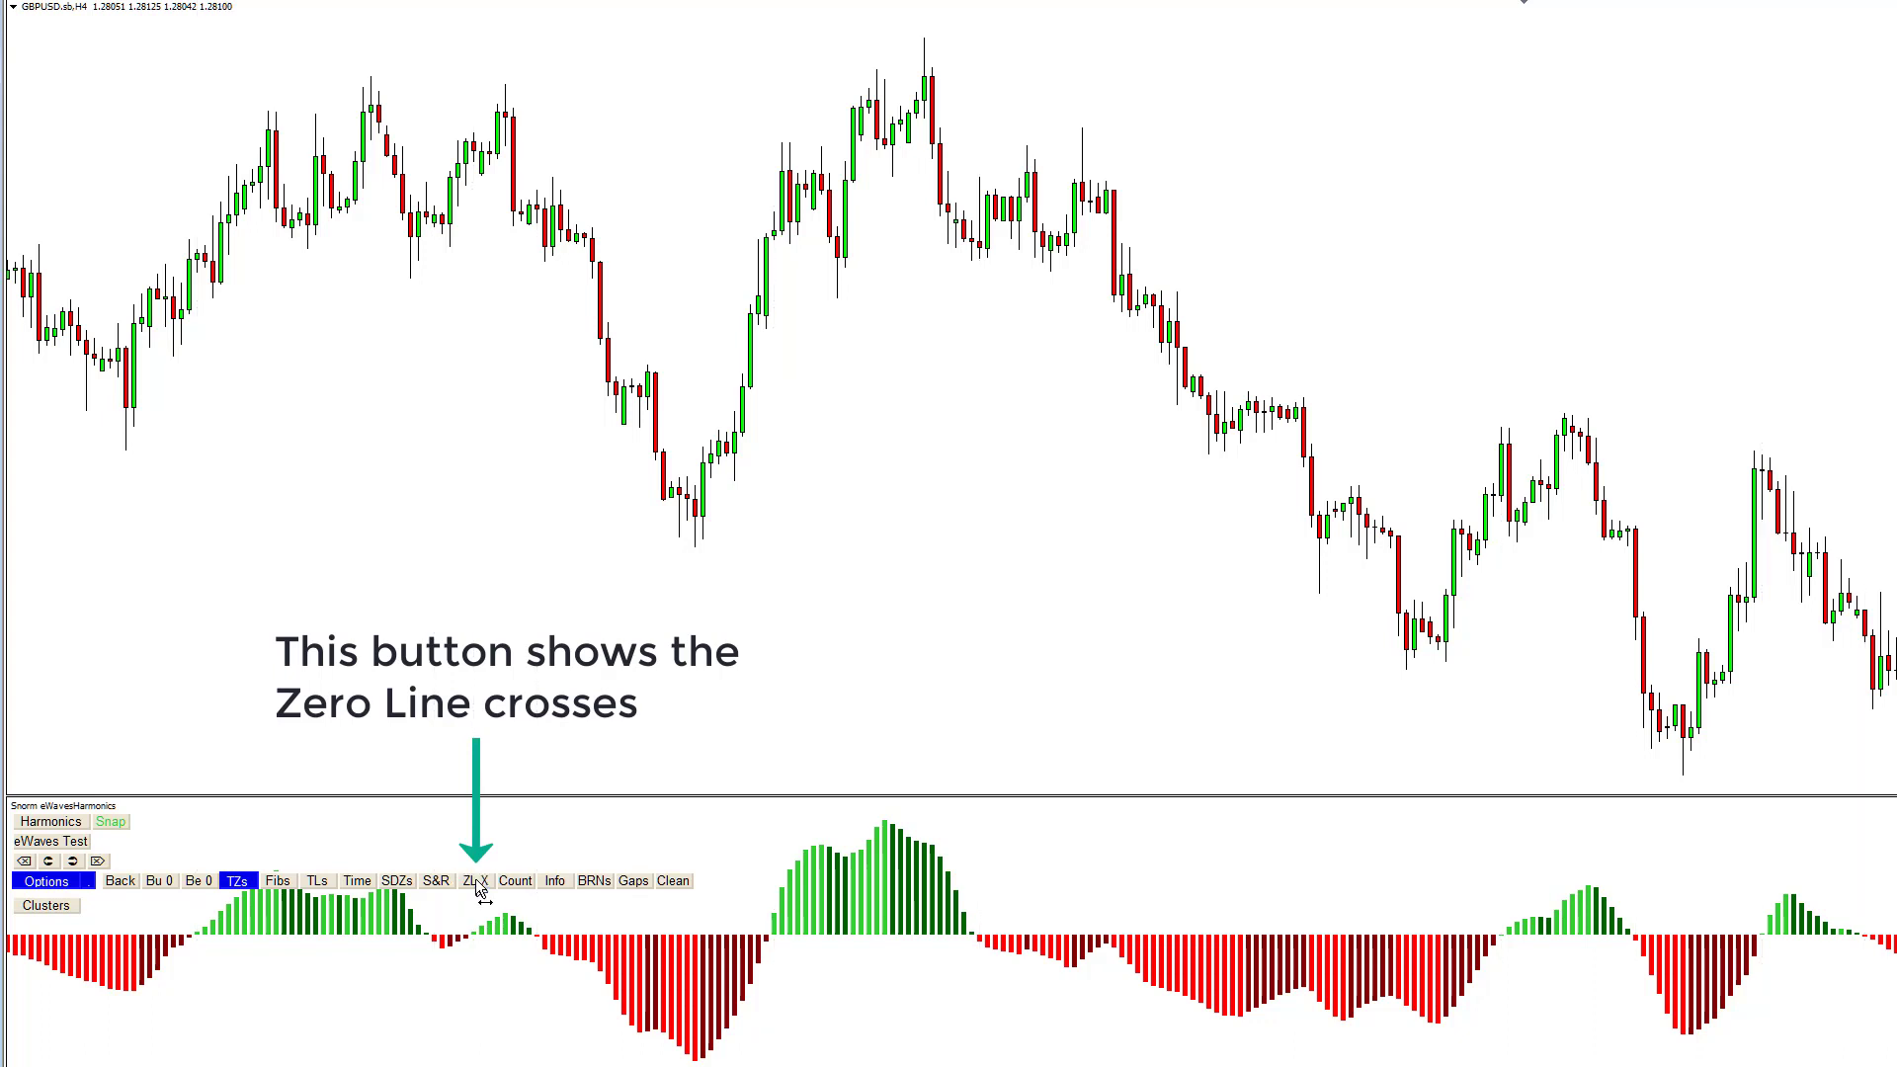
click(516, 883)
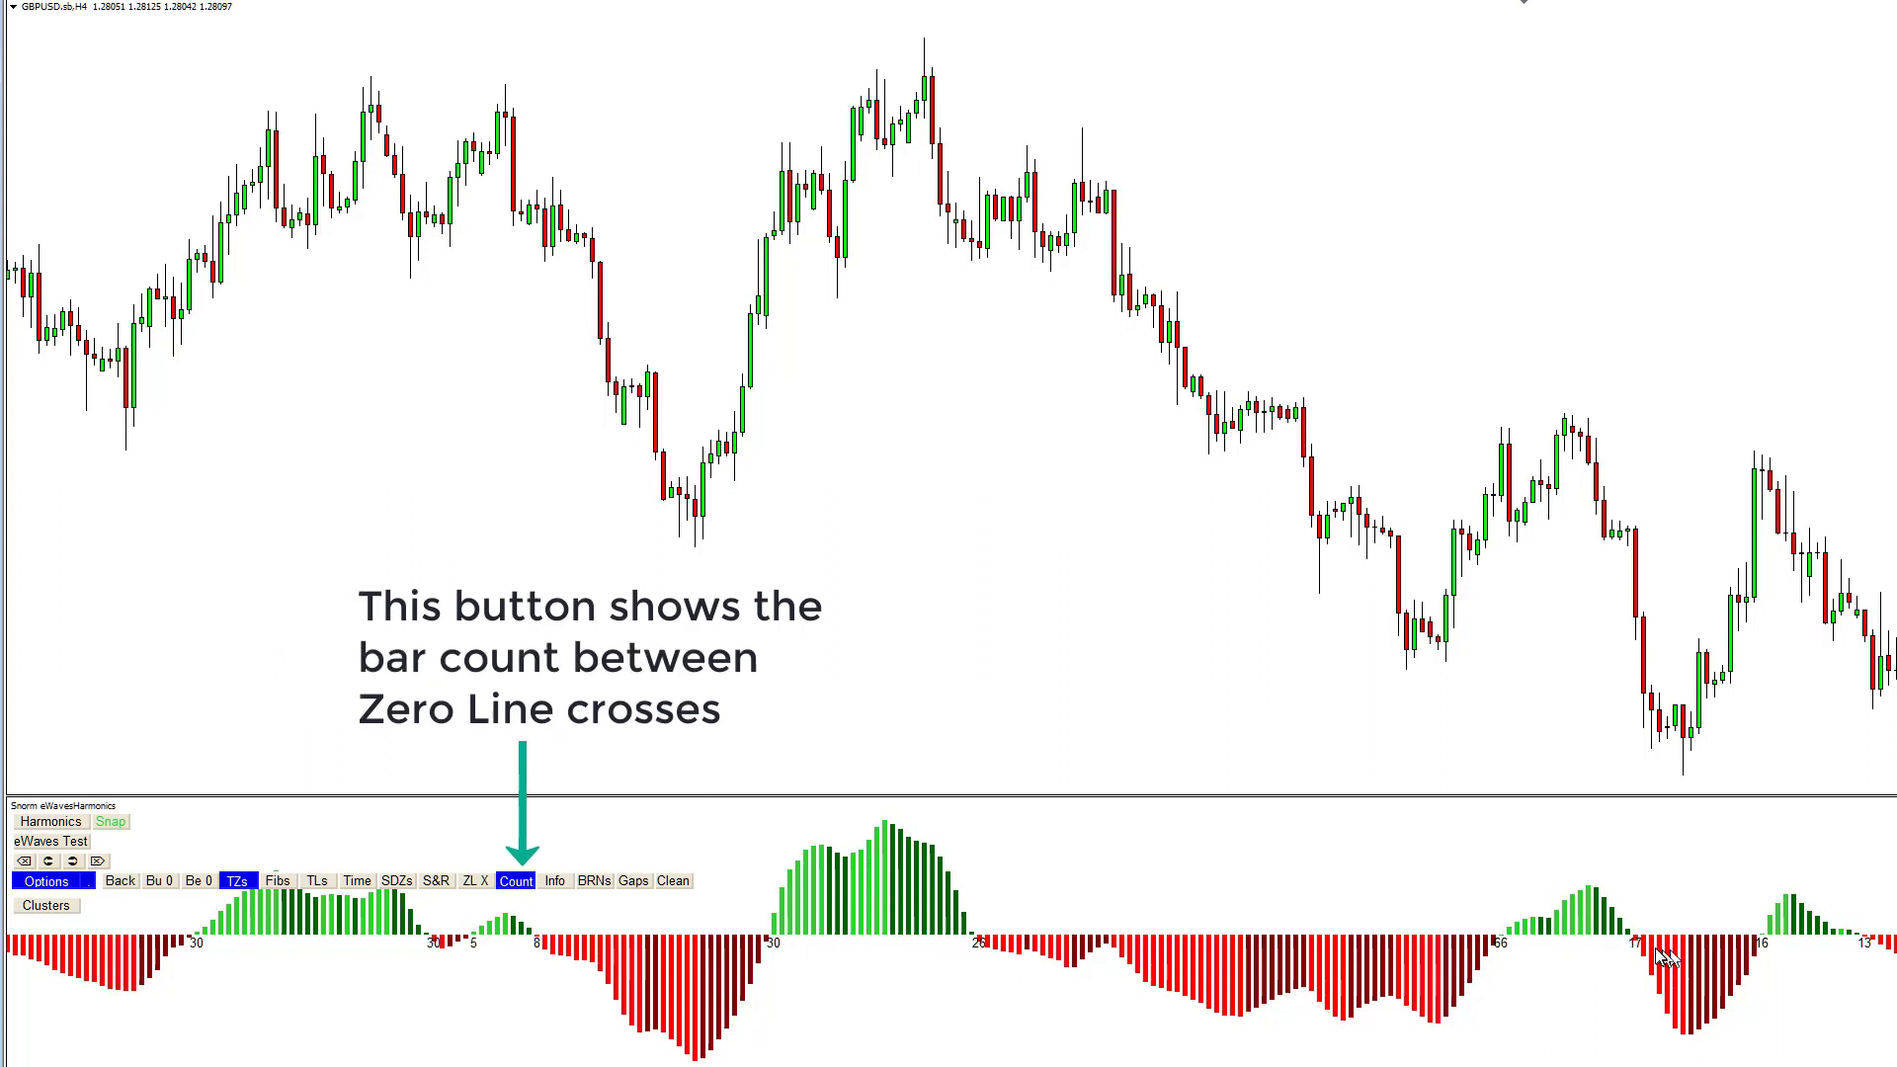
click(516, 882)
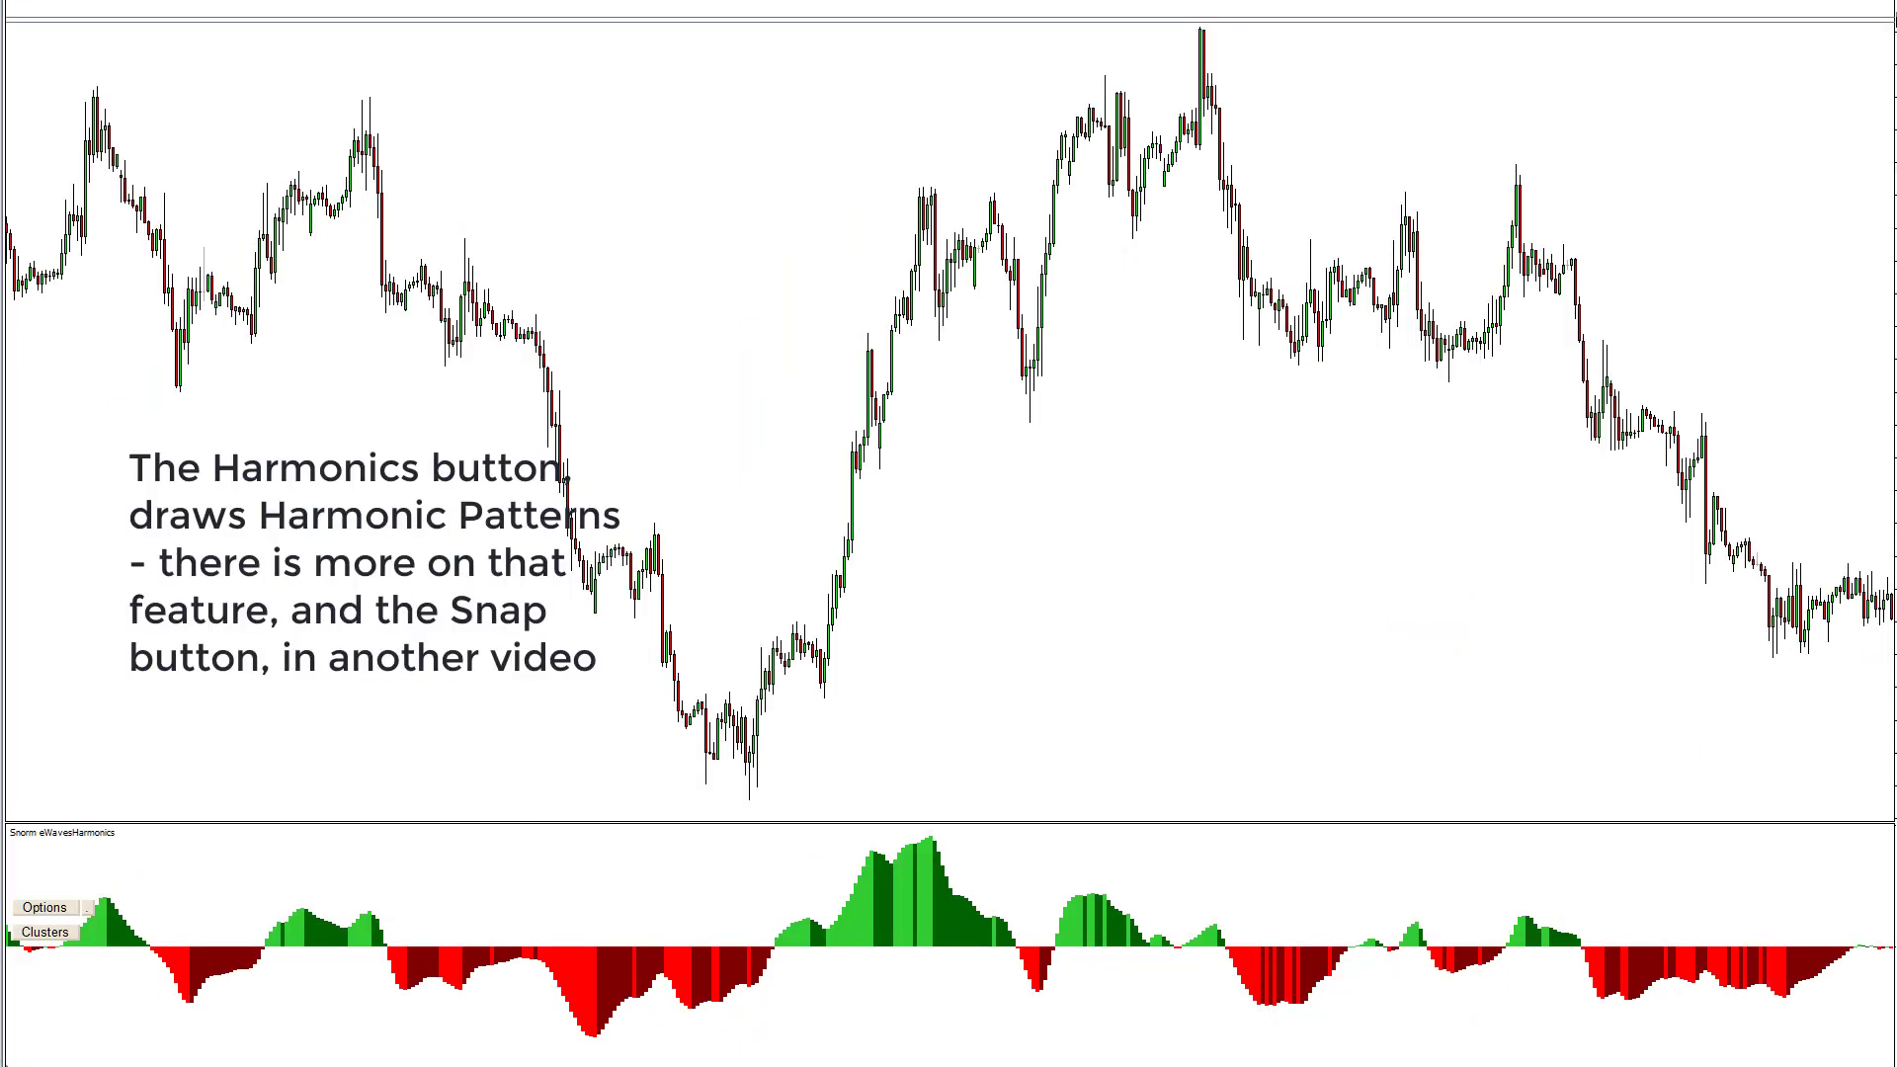
Step: Draw harmonic patterns in eWaves Test mode, dragging the test line back and forth to reveal 3 Drives
click(79, 907)
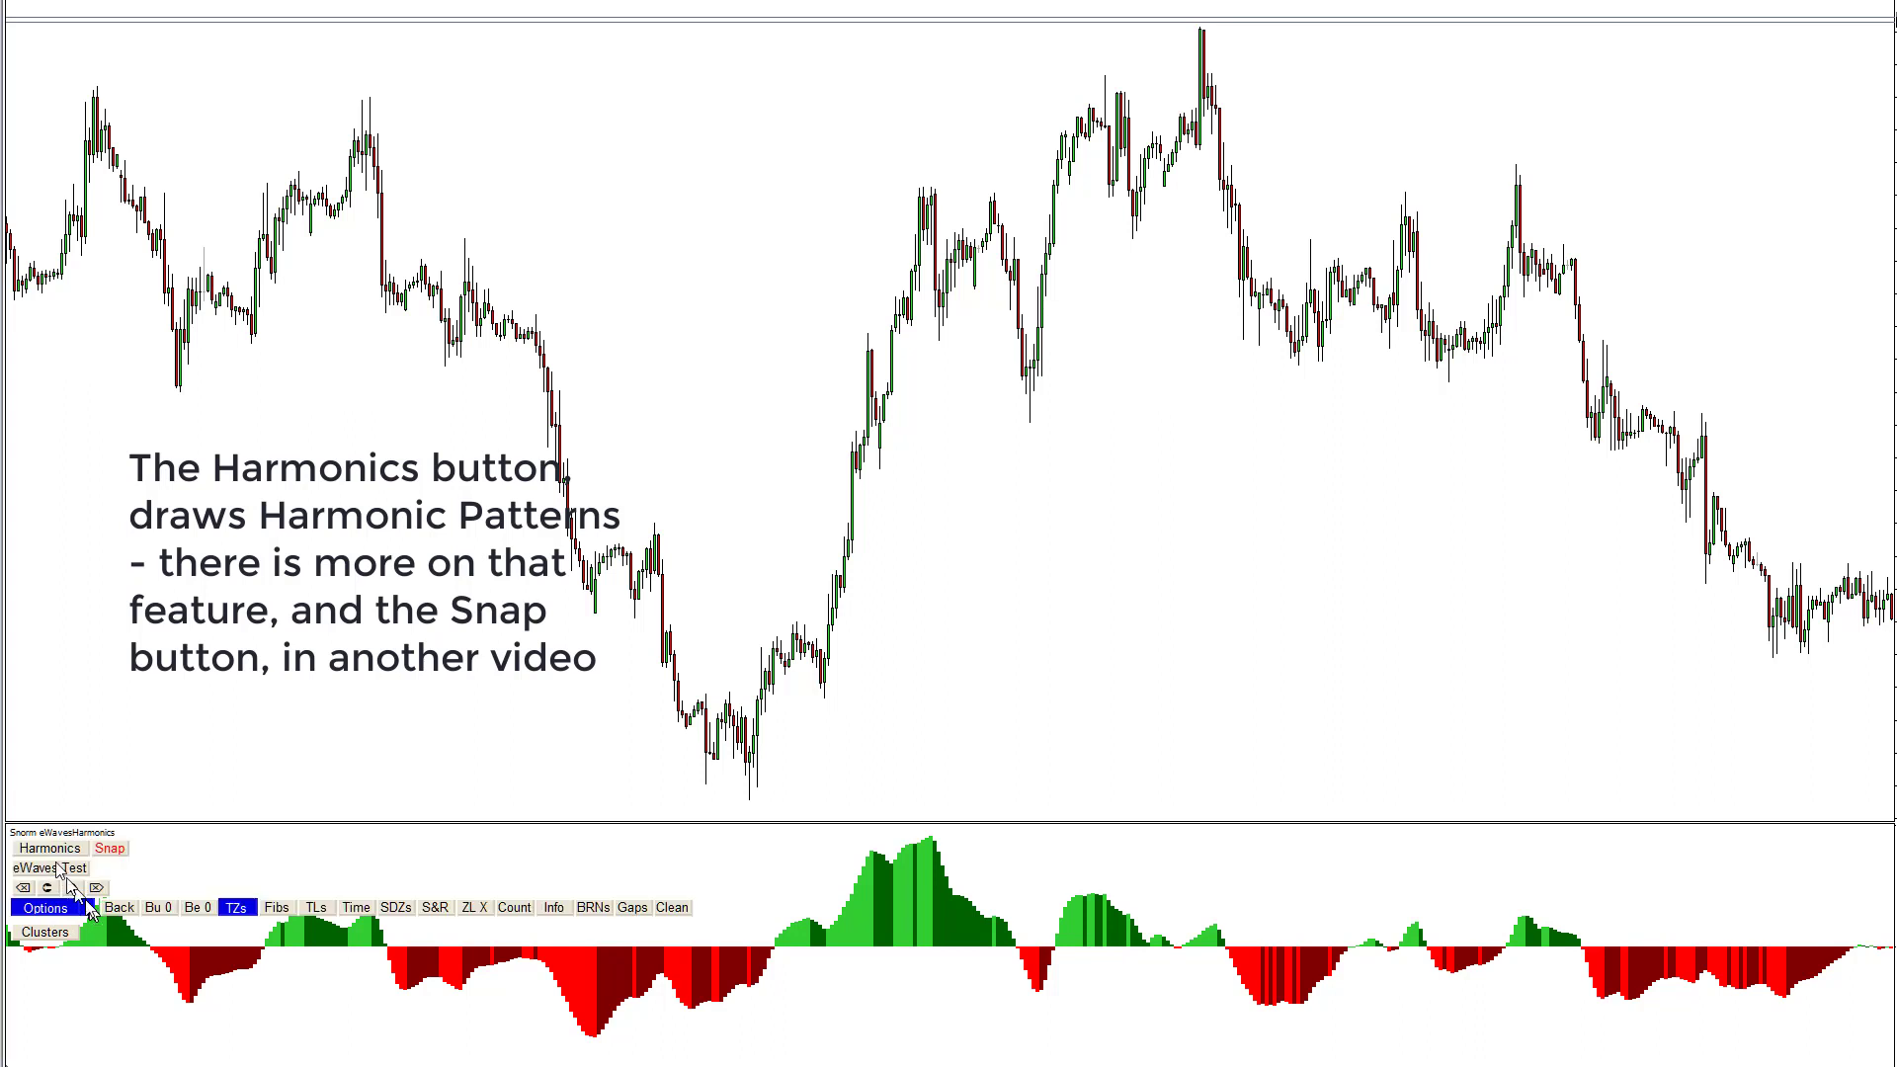
click(58, 850)
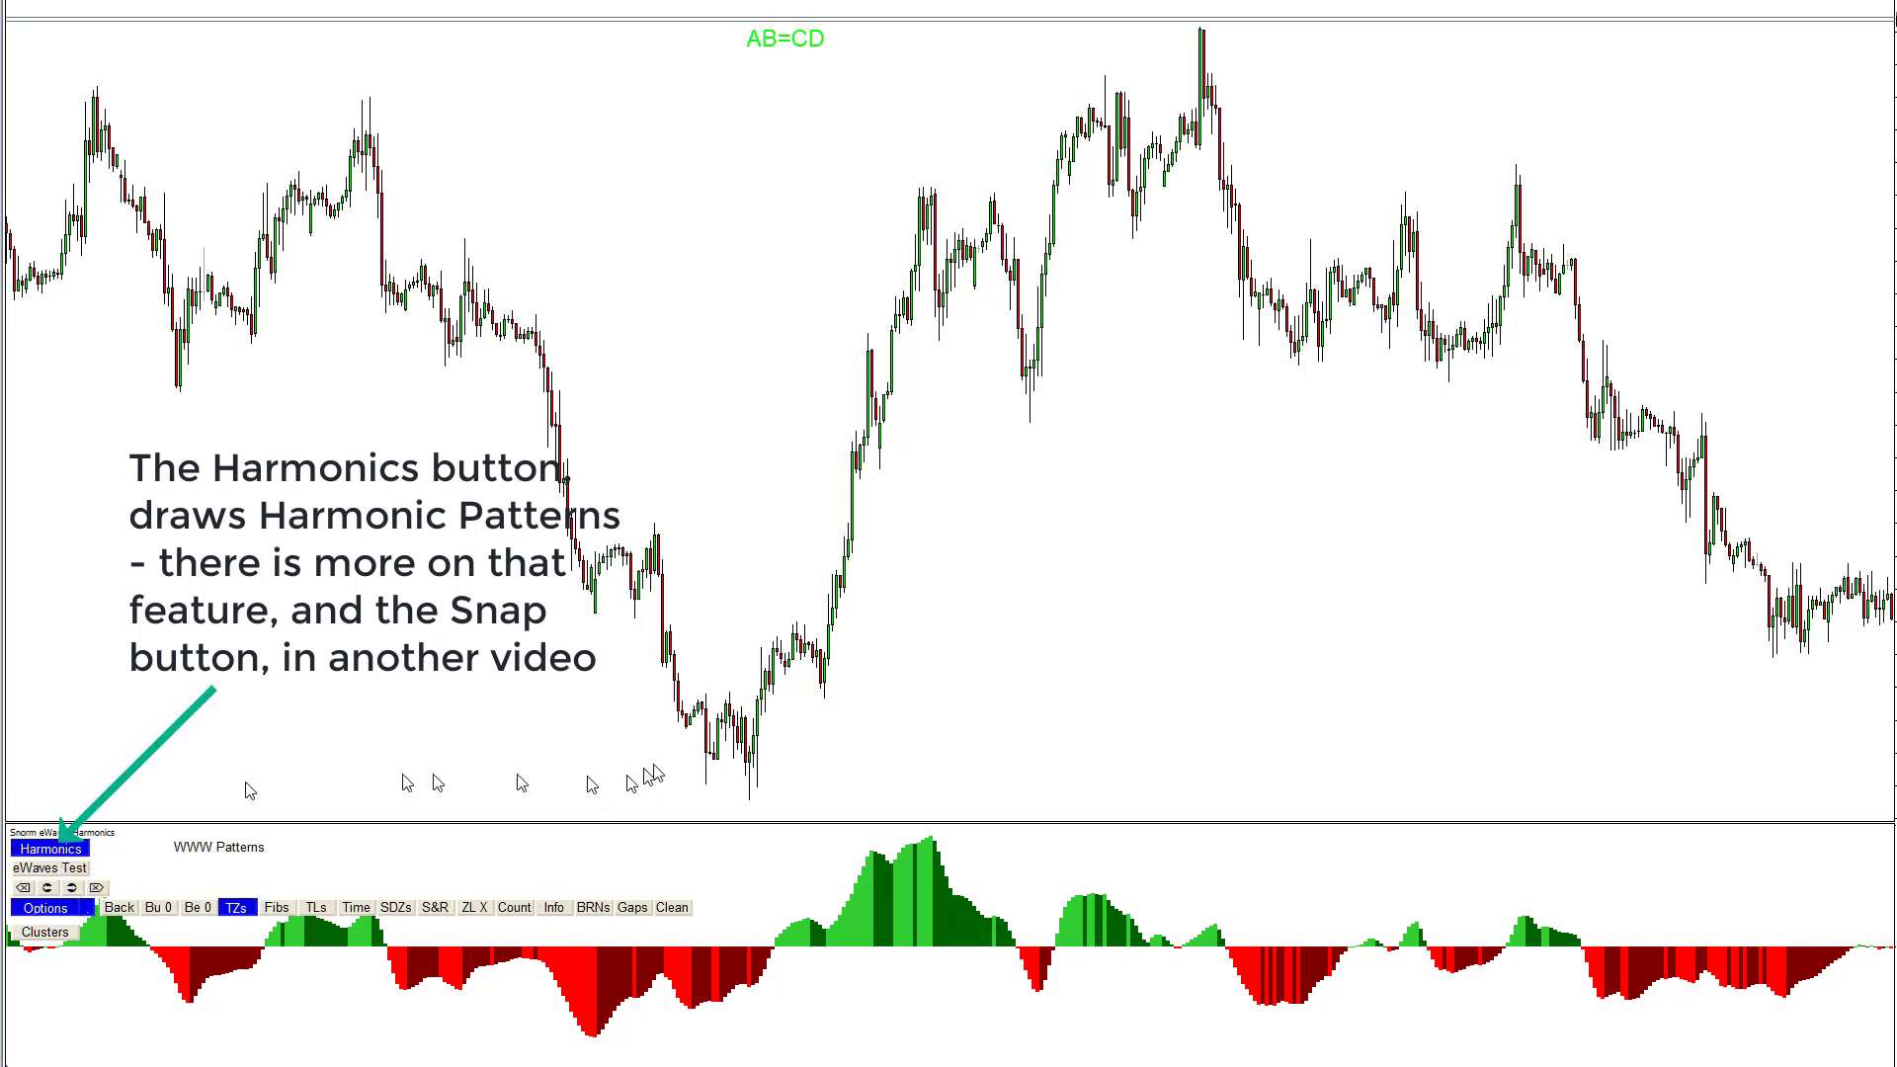
click(63, 869)
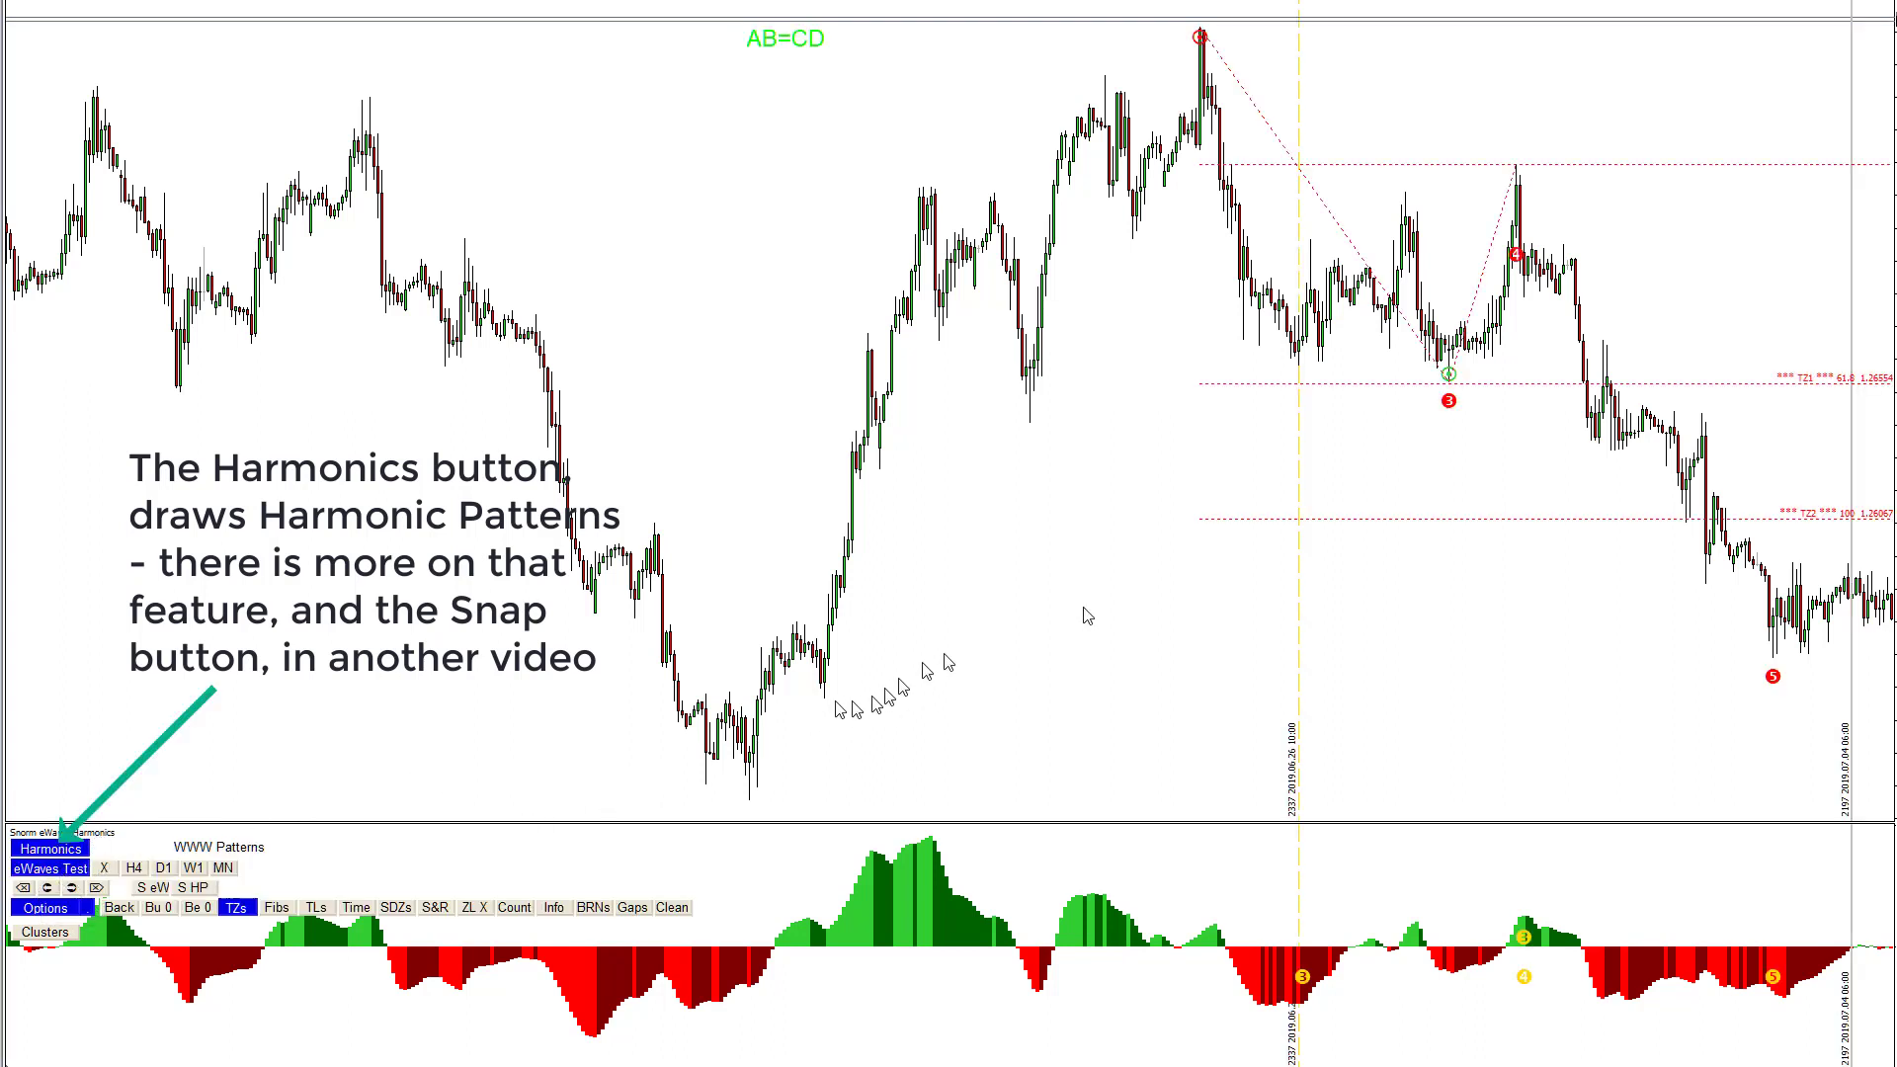
drag(1856, 435, 1215, 483)
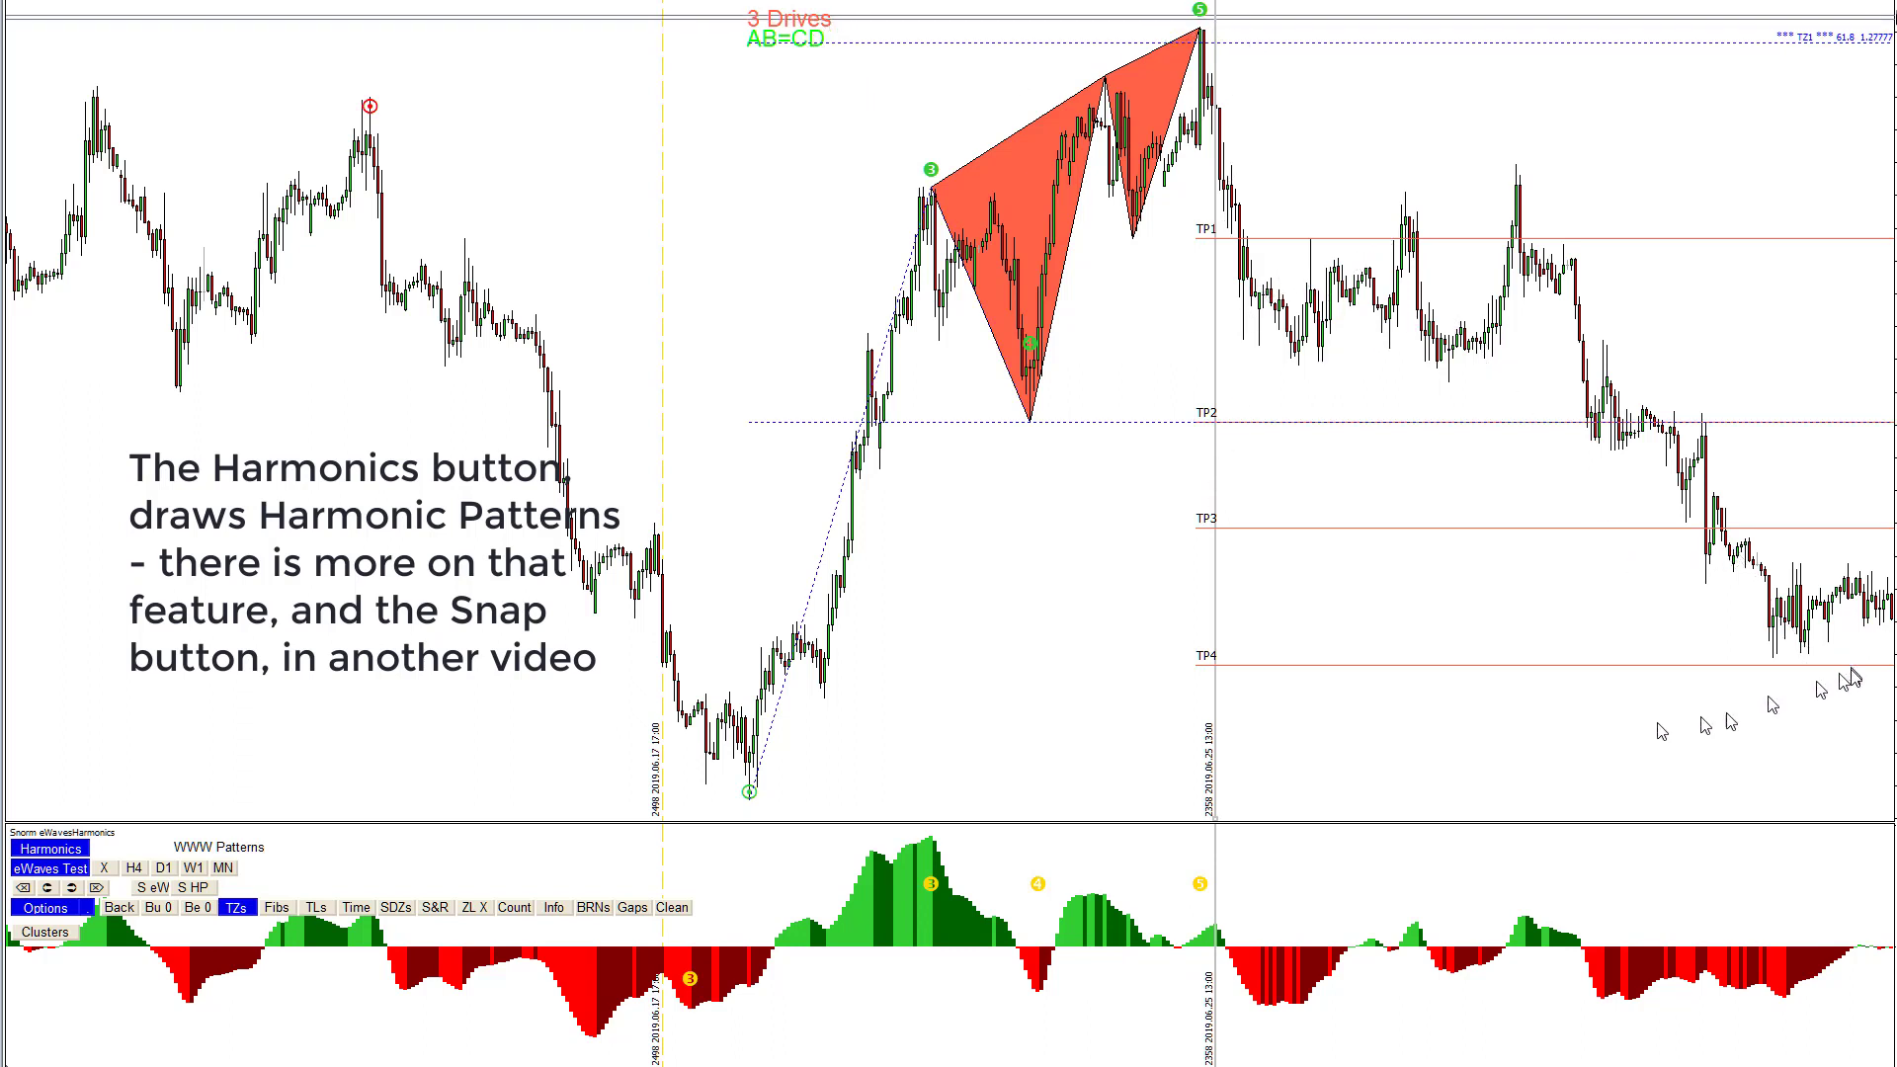
drag(1215, 628, 1451, 617)
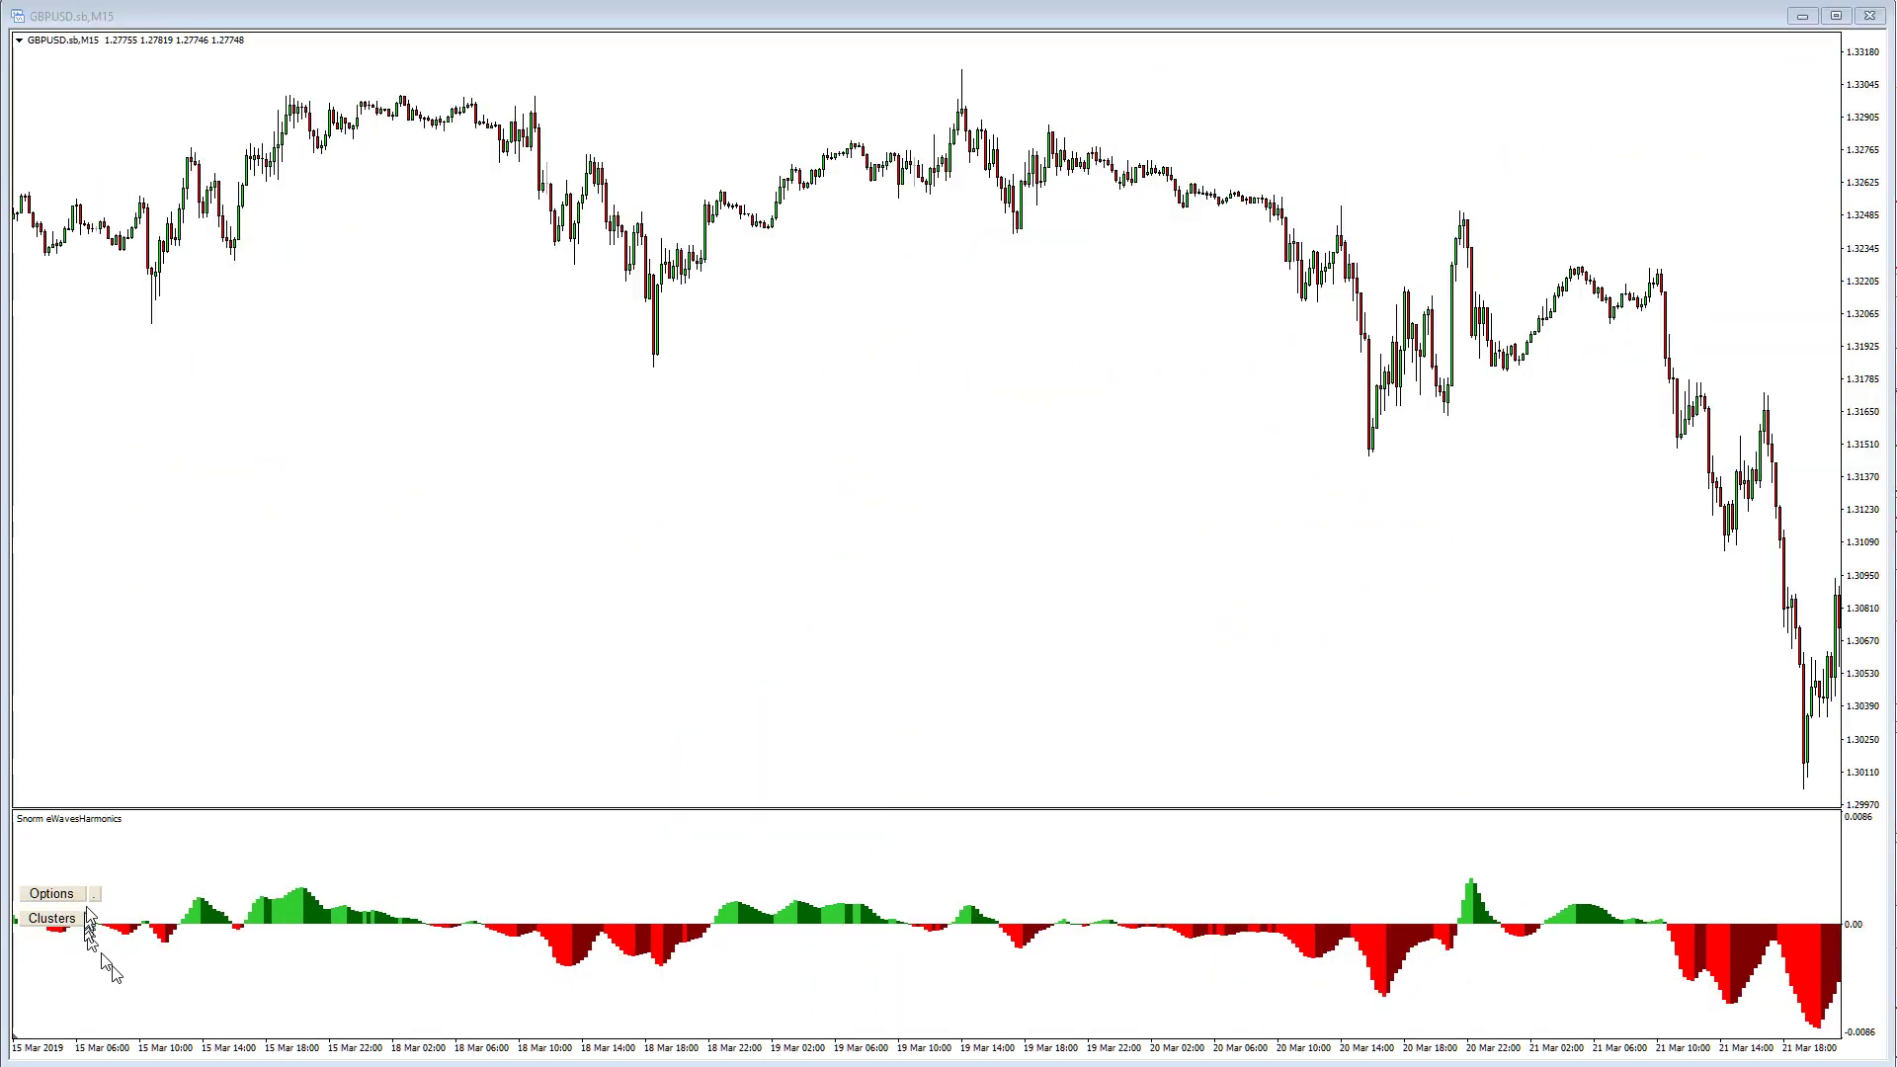
Step: Turn on wave test mode and move the test point from 19 Mar to 20 Mar 22:45
click(87, 891)
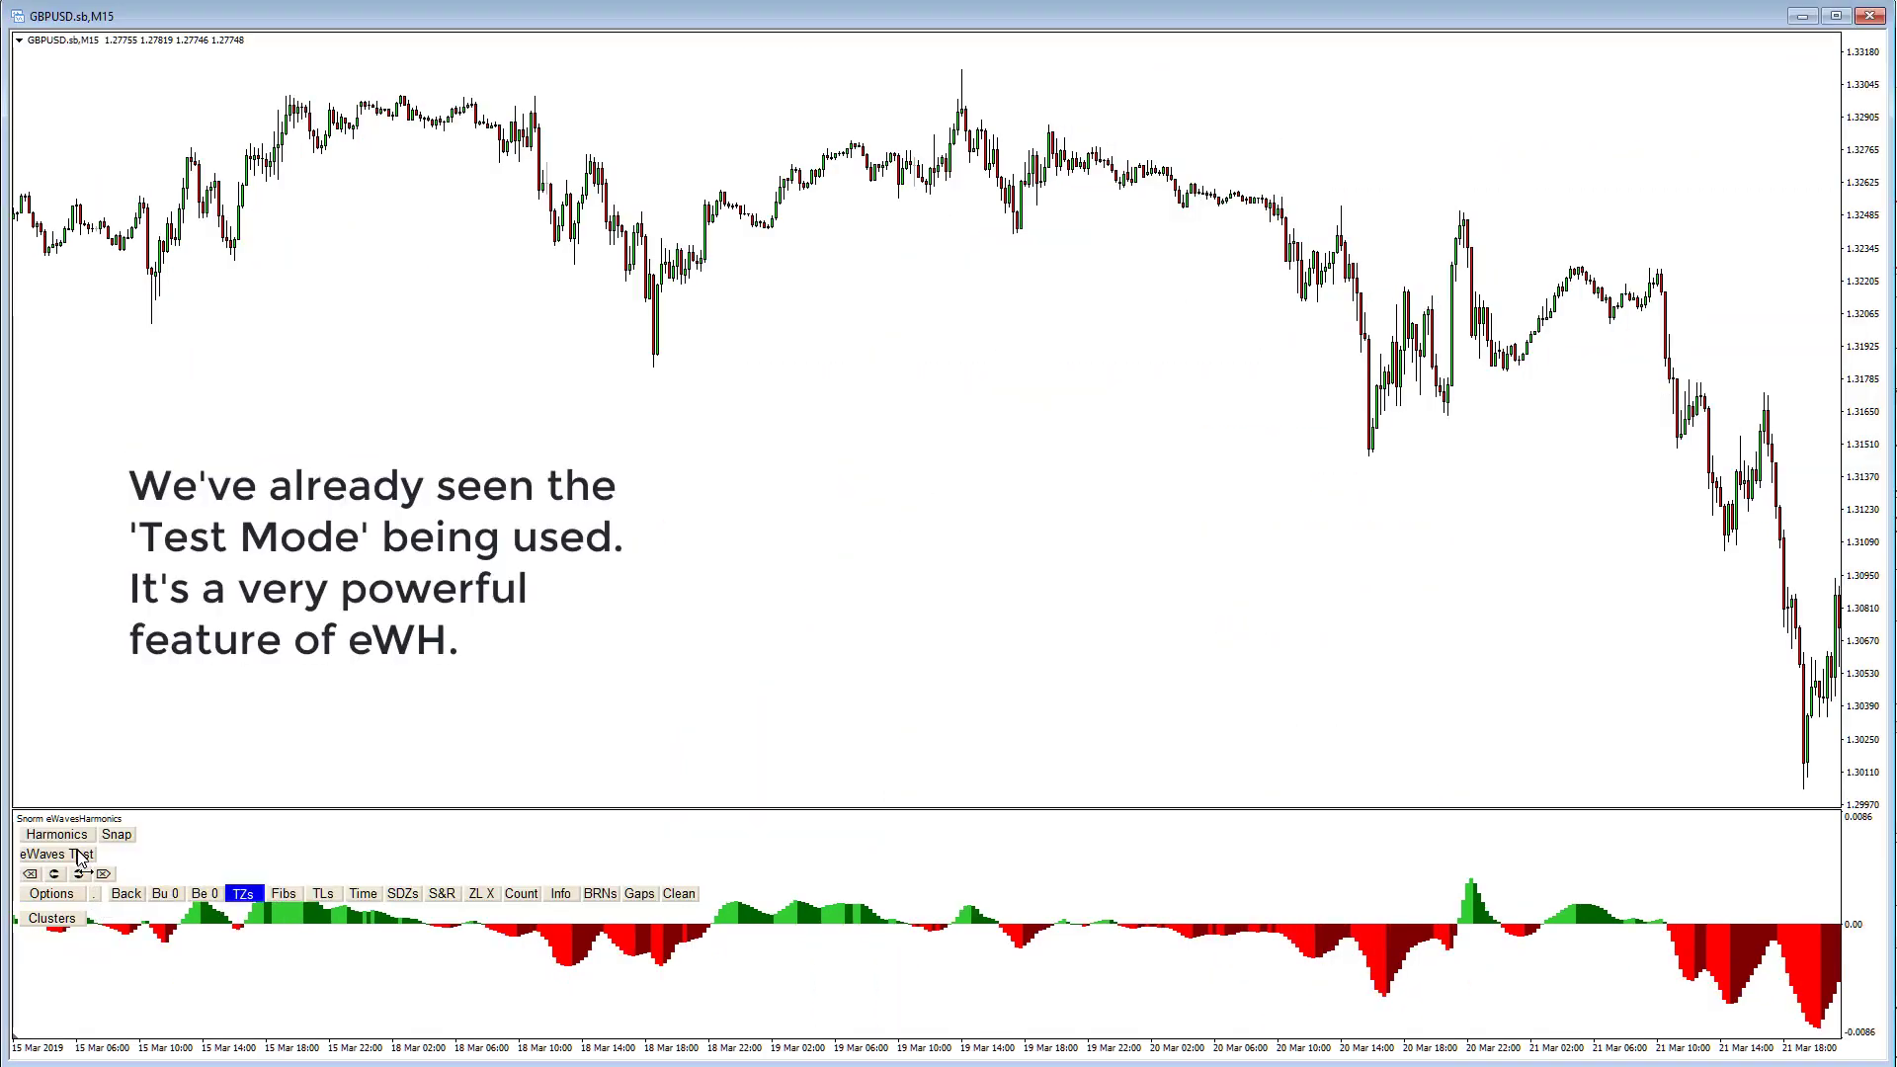
click(82, 856)
drag(699, 581, 1097, 664)
drag(1551, 751, 1278, 796)
drag(1476, 763, 1197, 779)
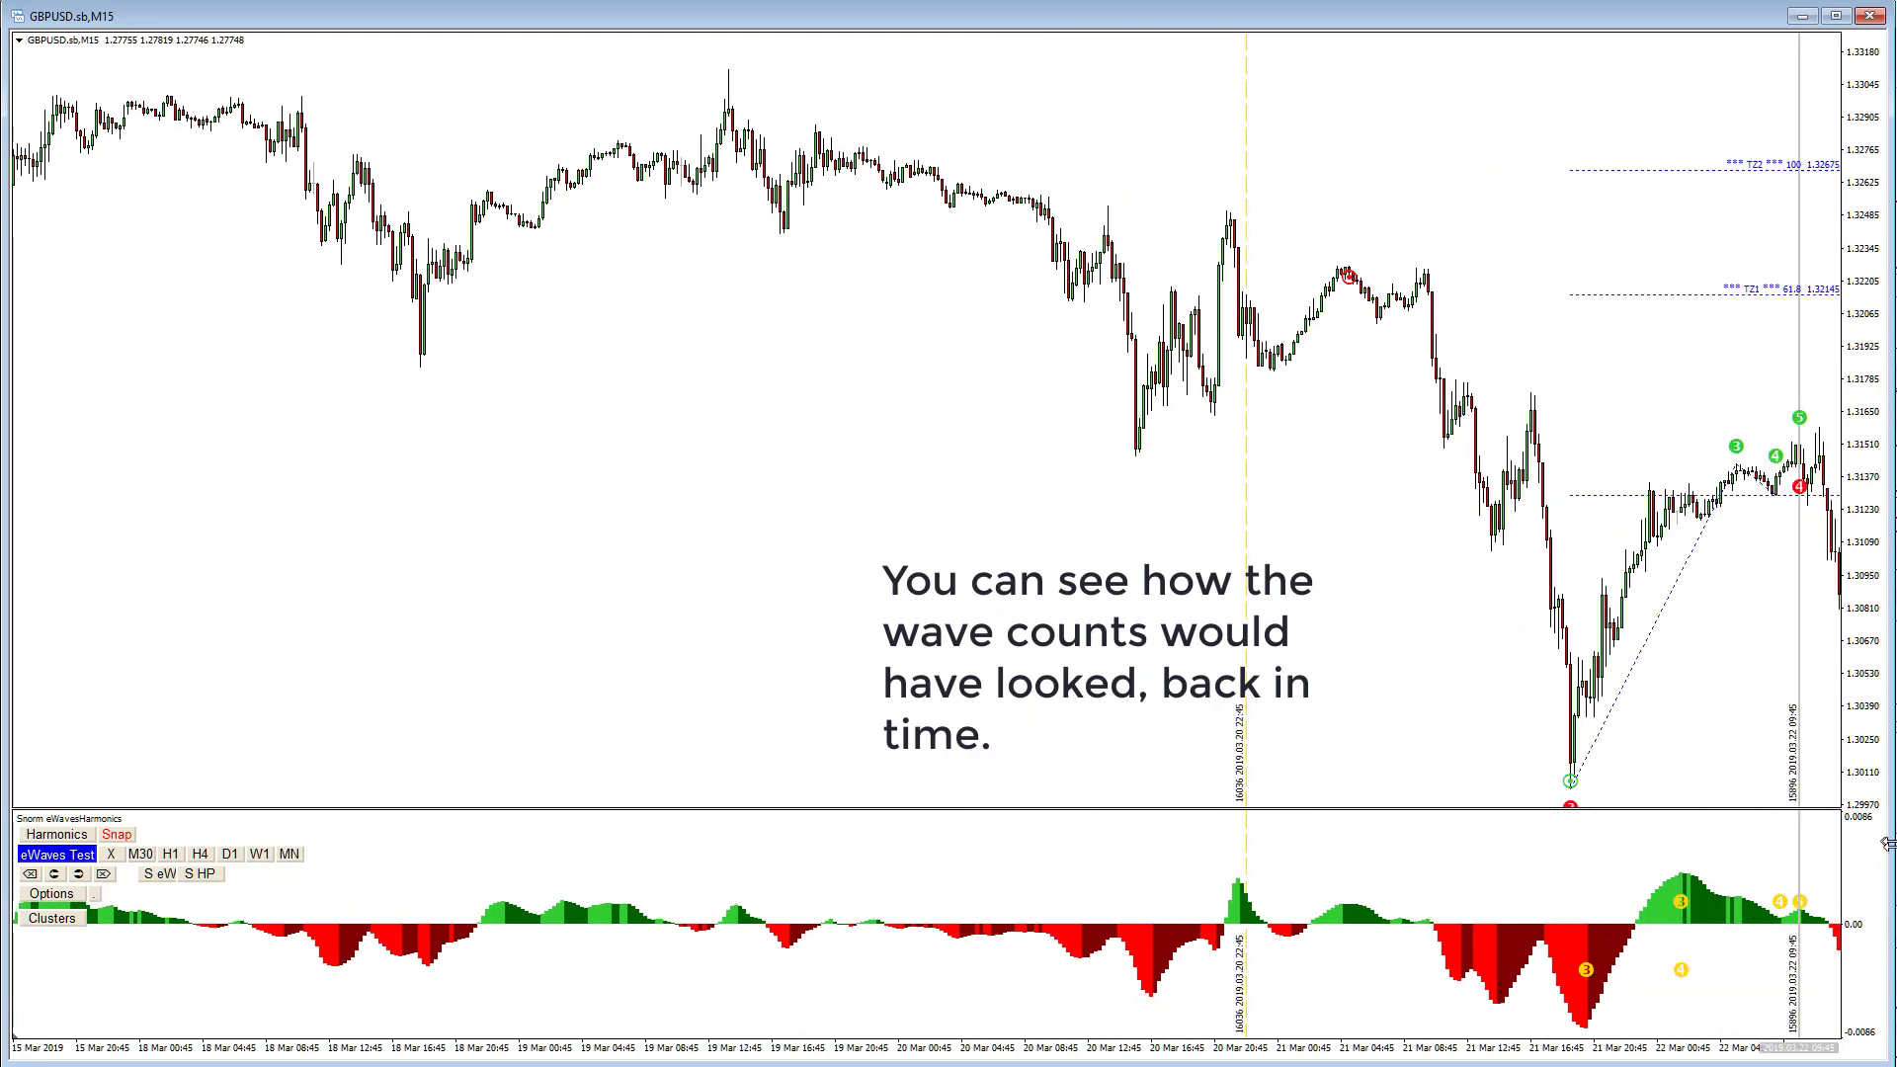
Step: Jump to the chart's start and end, auto-step backward, then auto-step forward
click(30, 877)
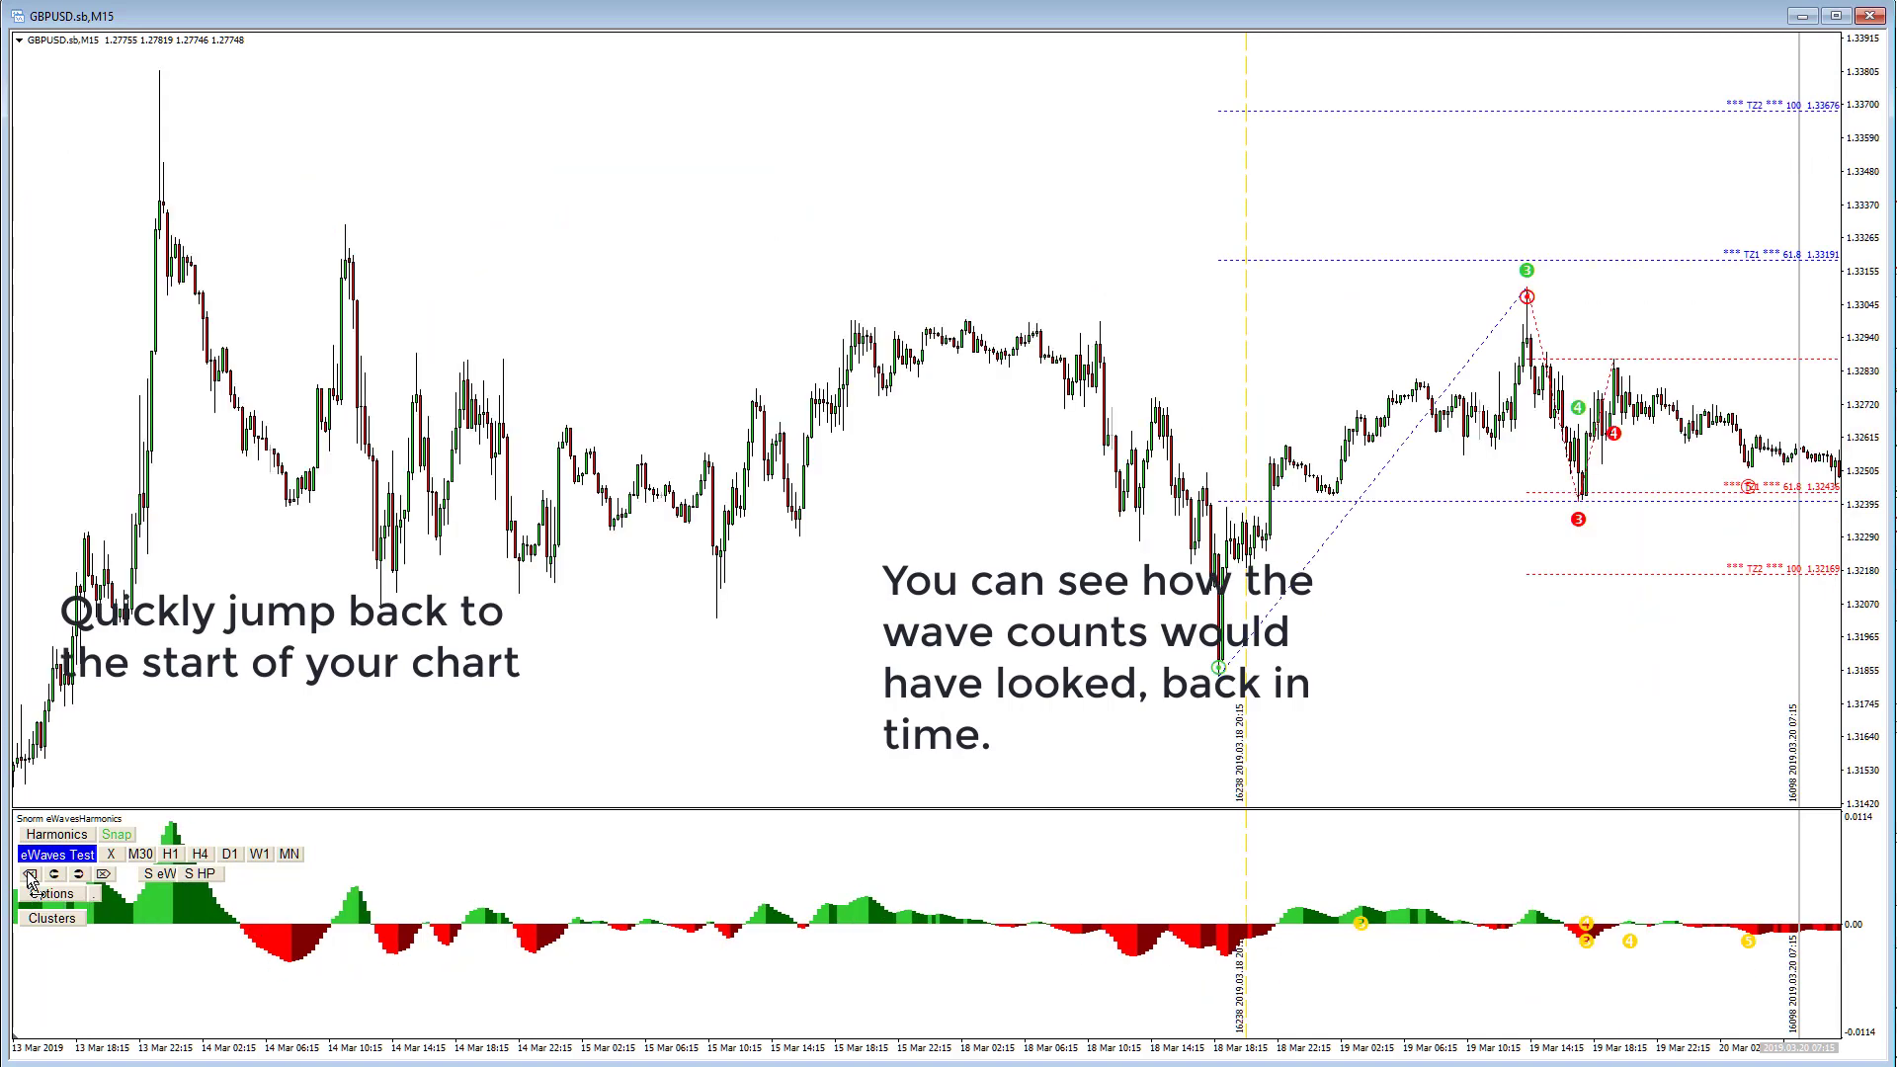
click(104, 875)
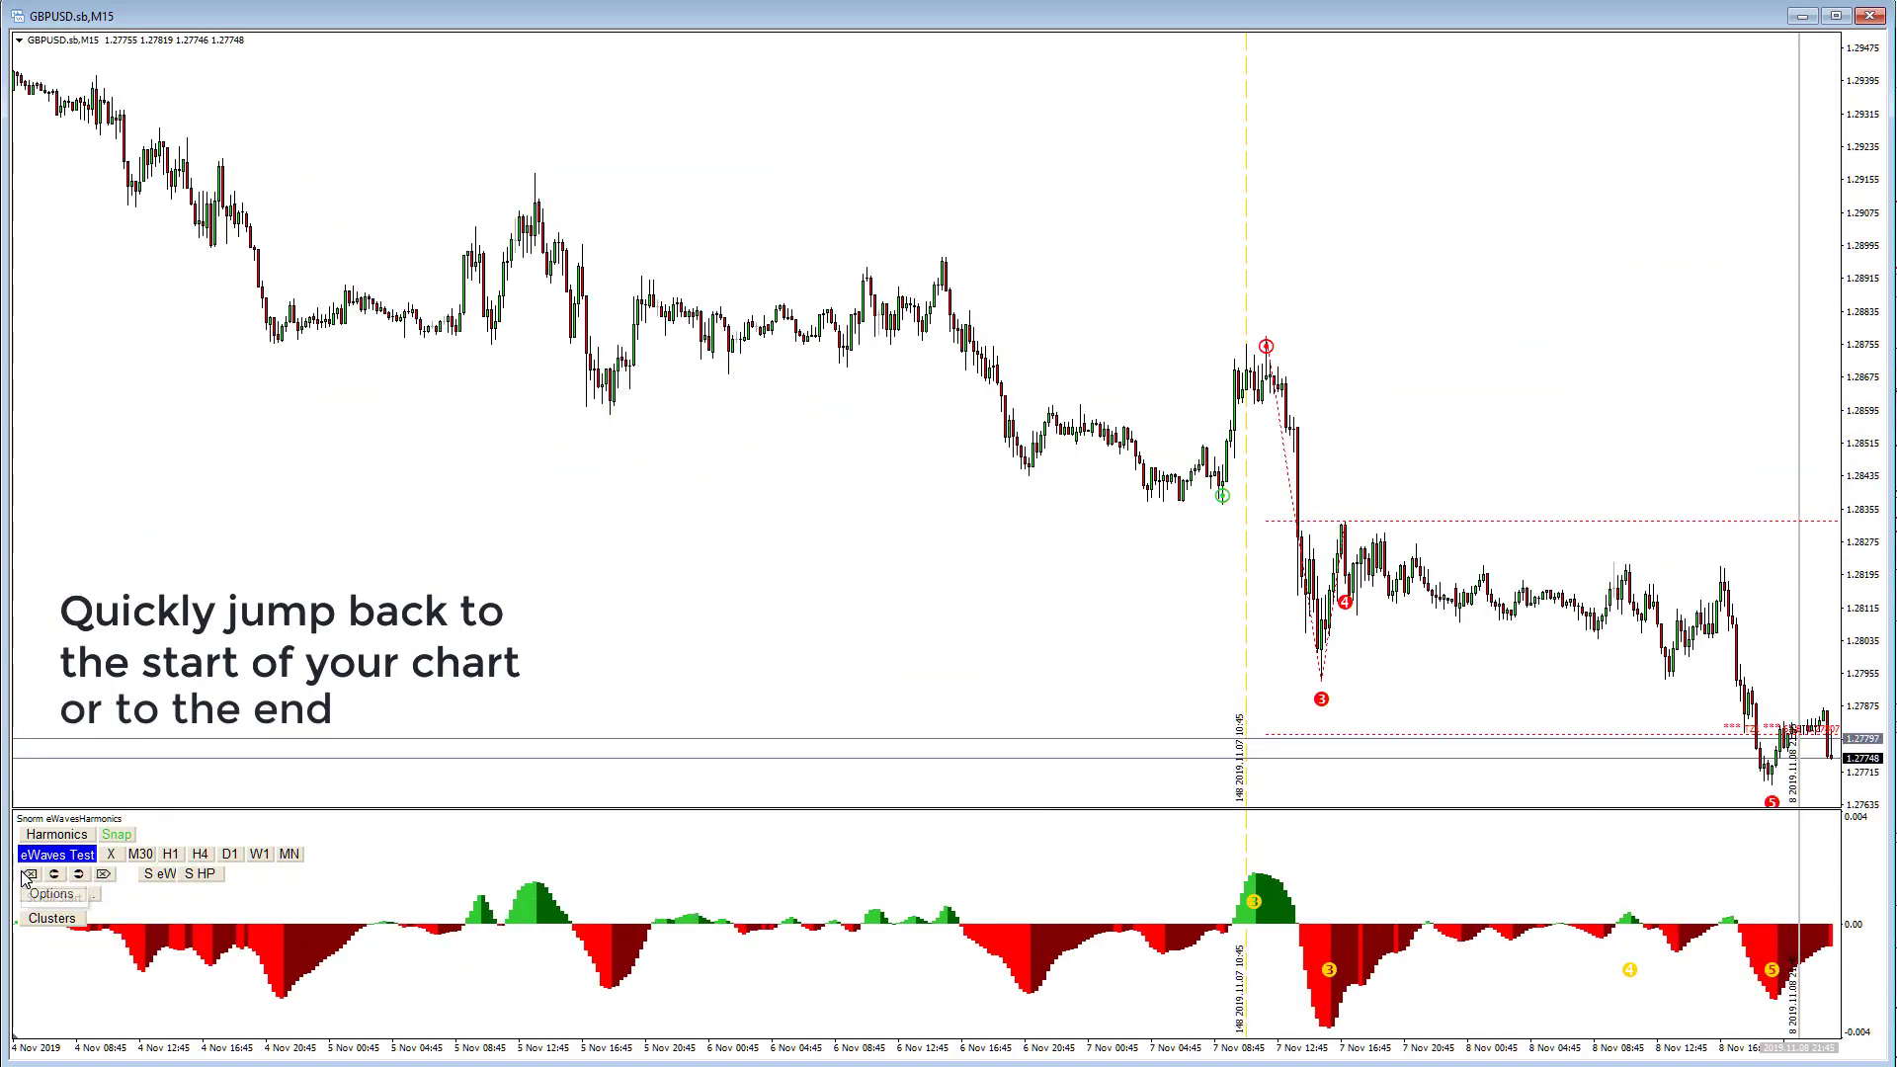
click(55, 875)
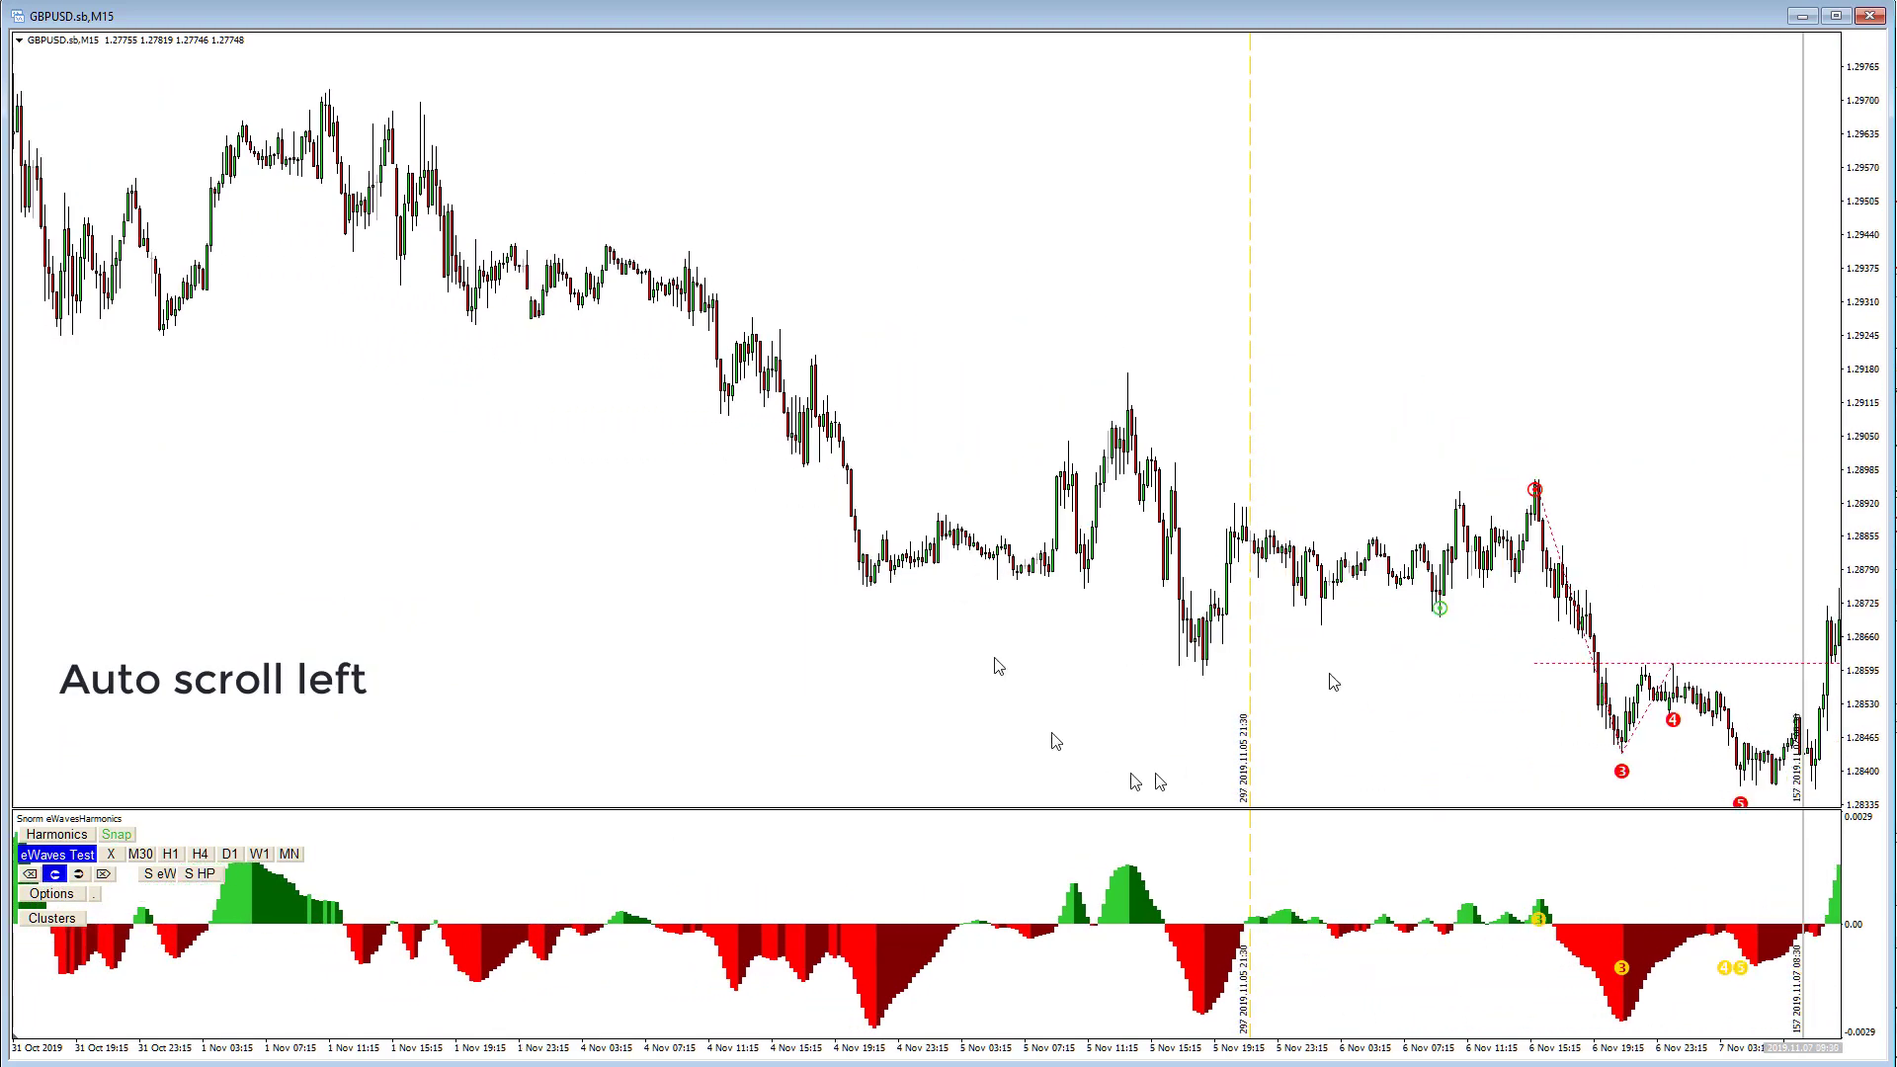
click(54, 875)
click(79, 875)
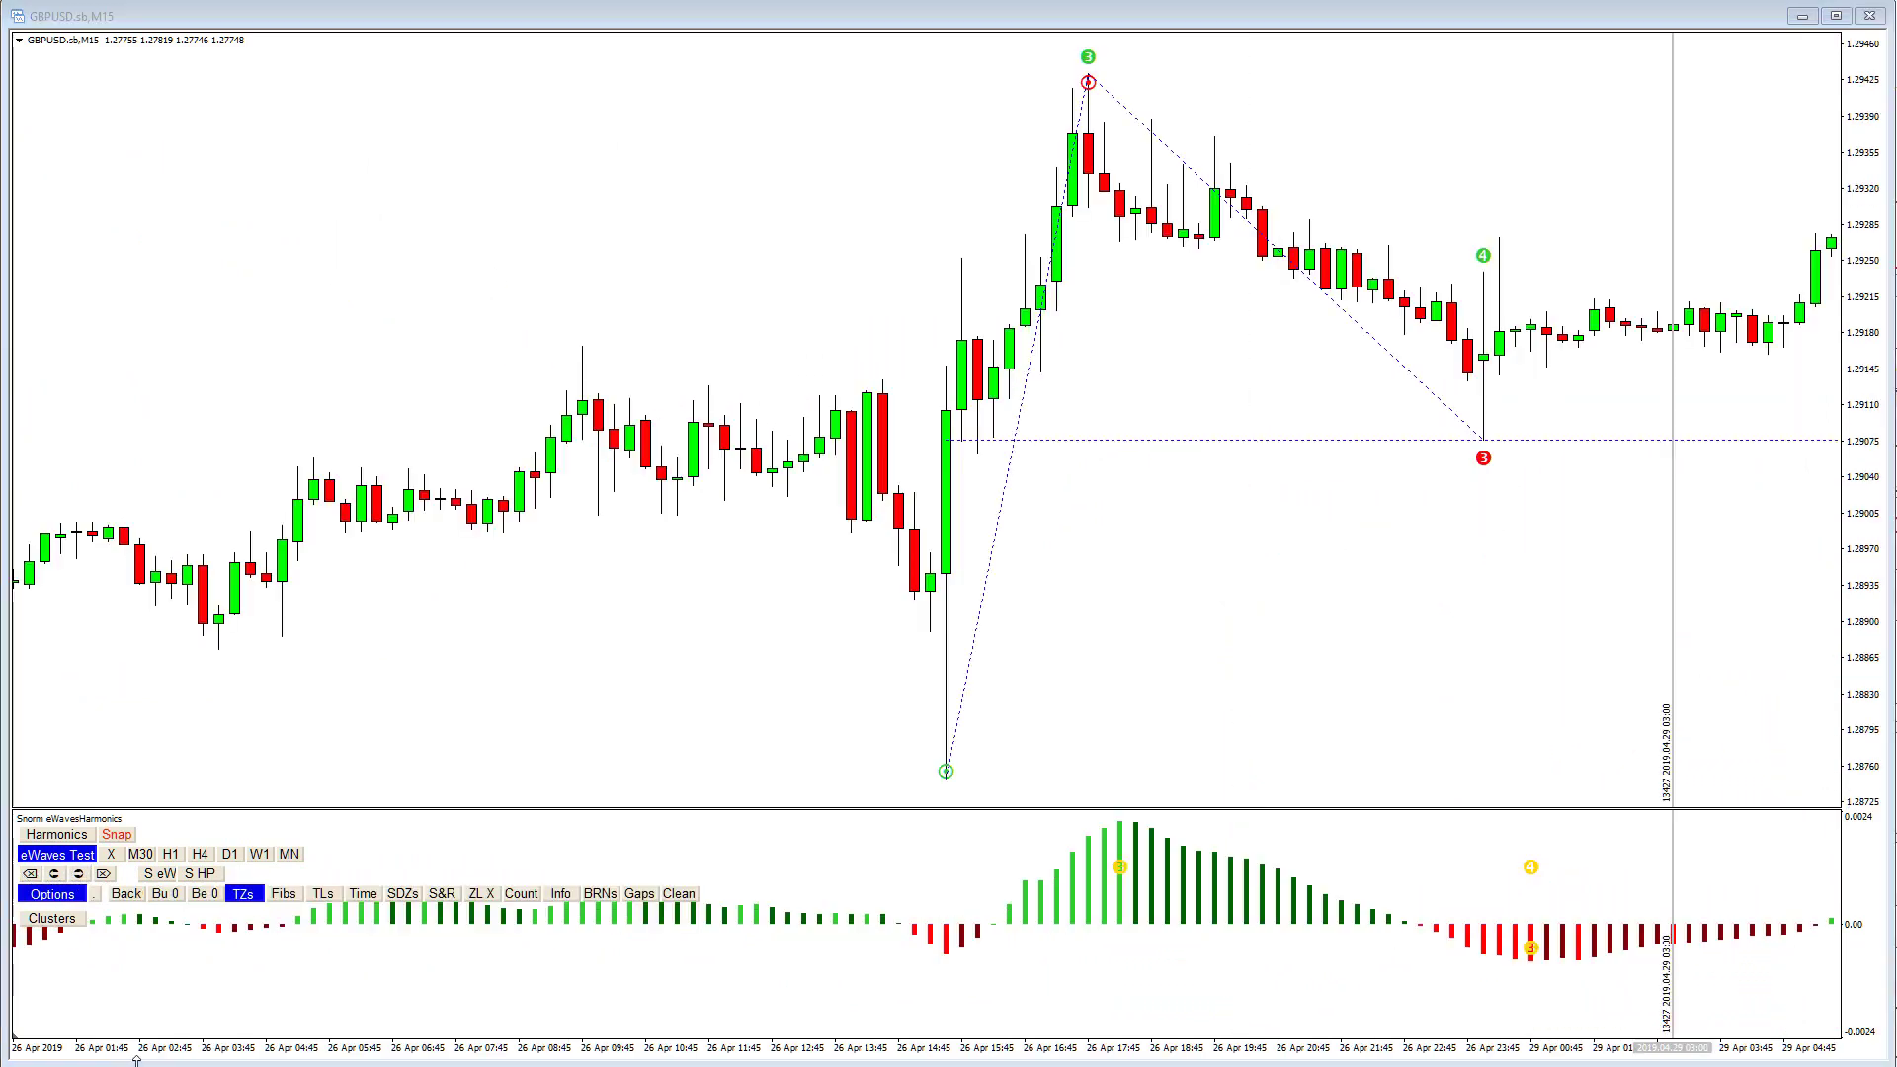
Step: Run the S eW wave-3 scan, dismissing the Found alert and stepping to the 7 May setup
click(161, 874)
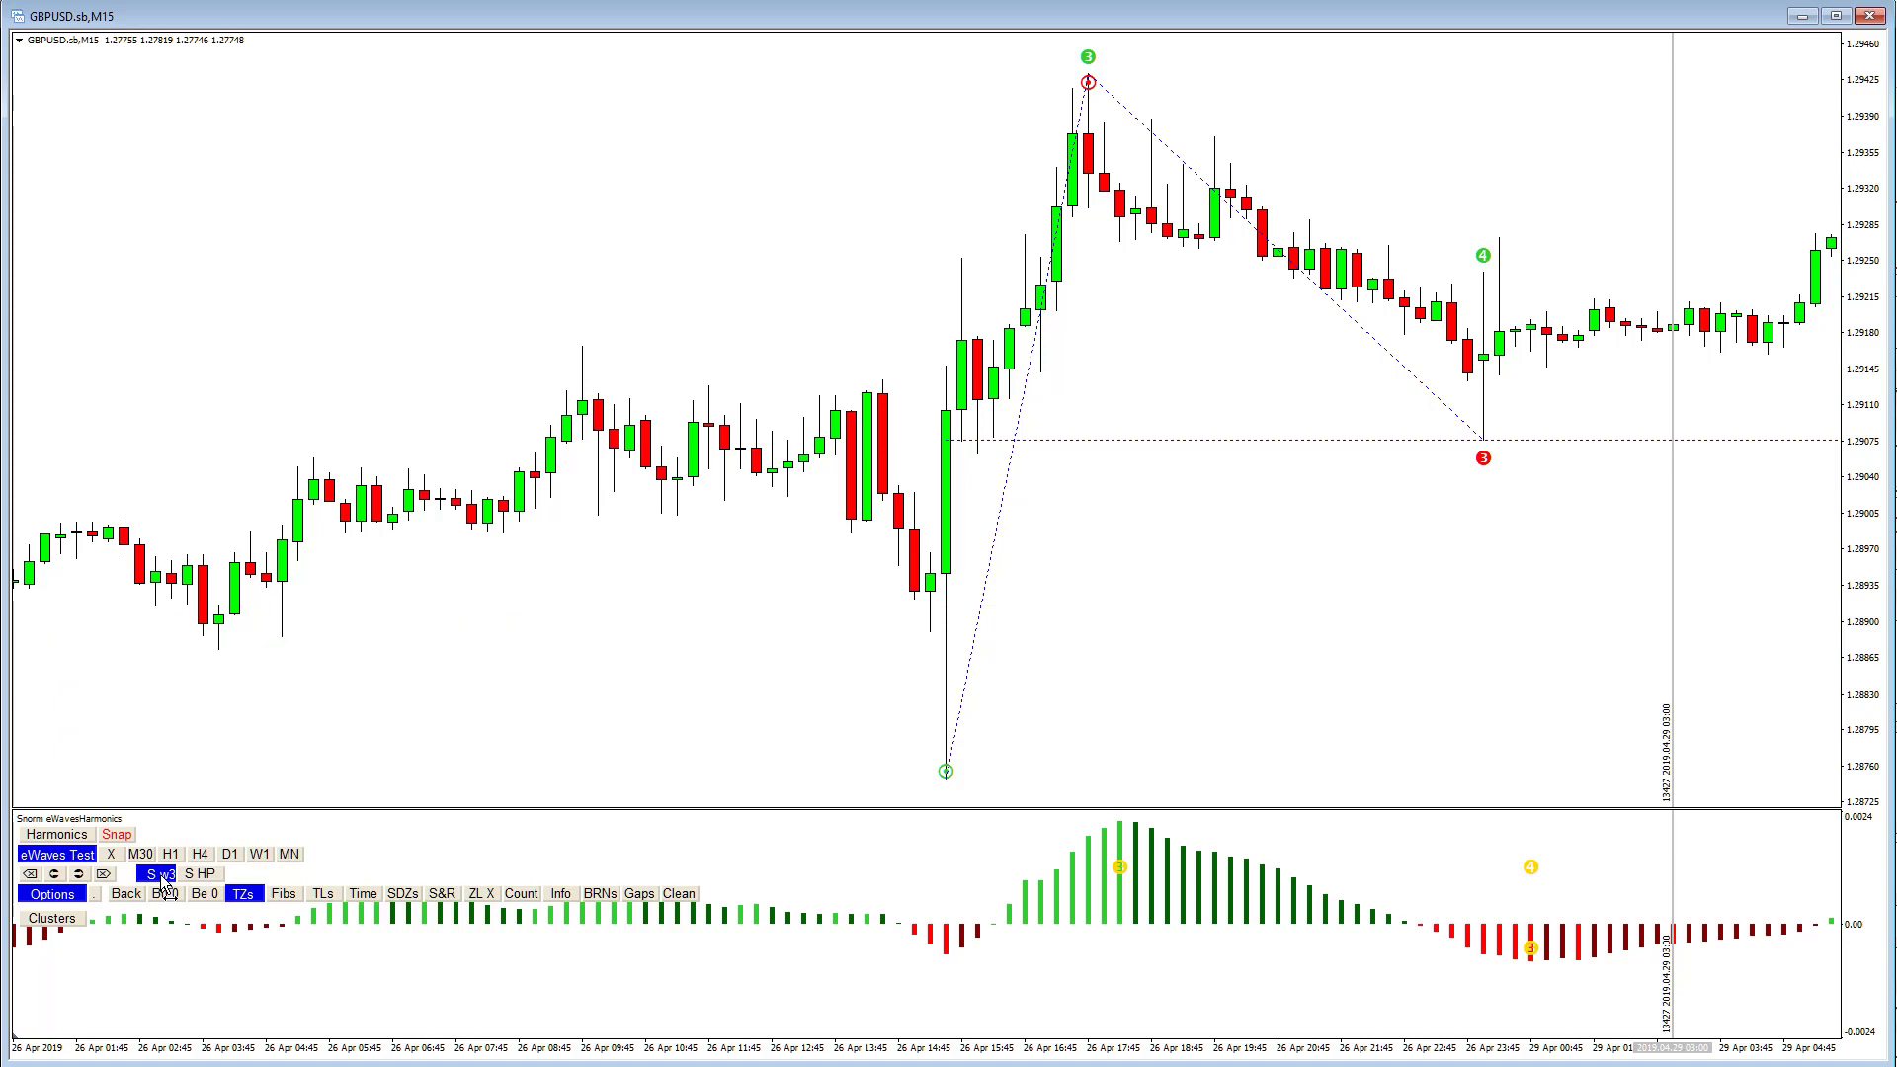
click(80, 875)
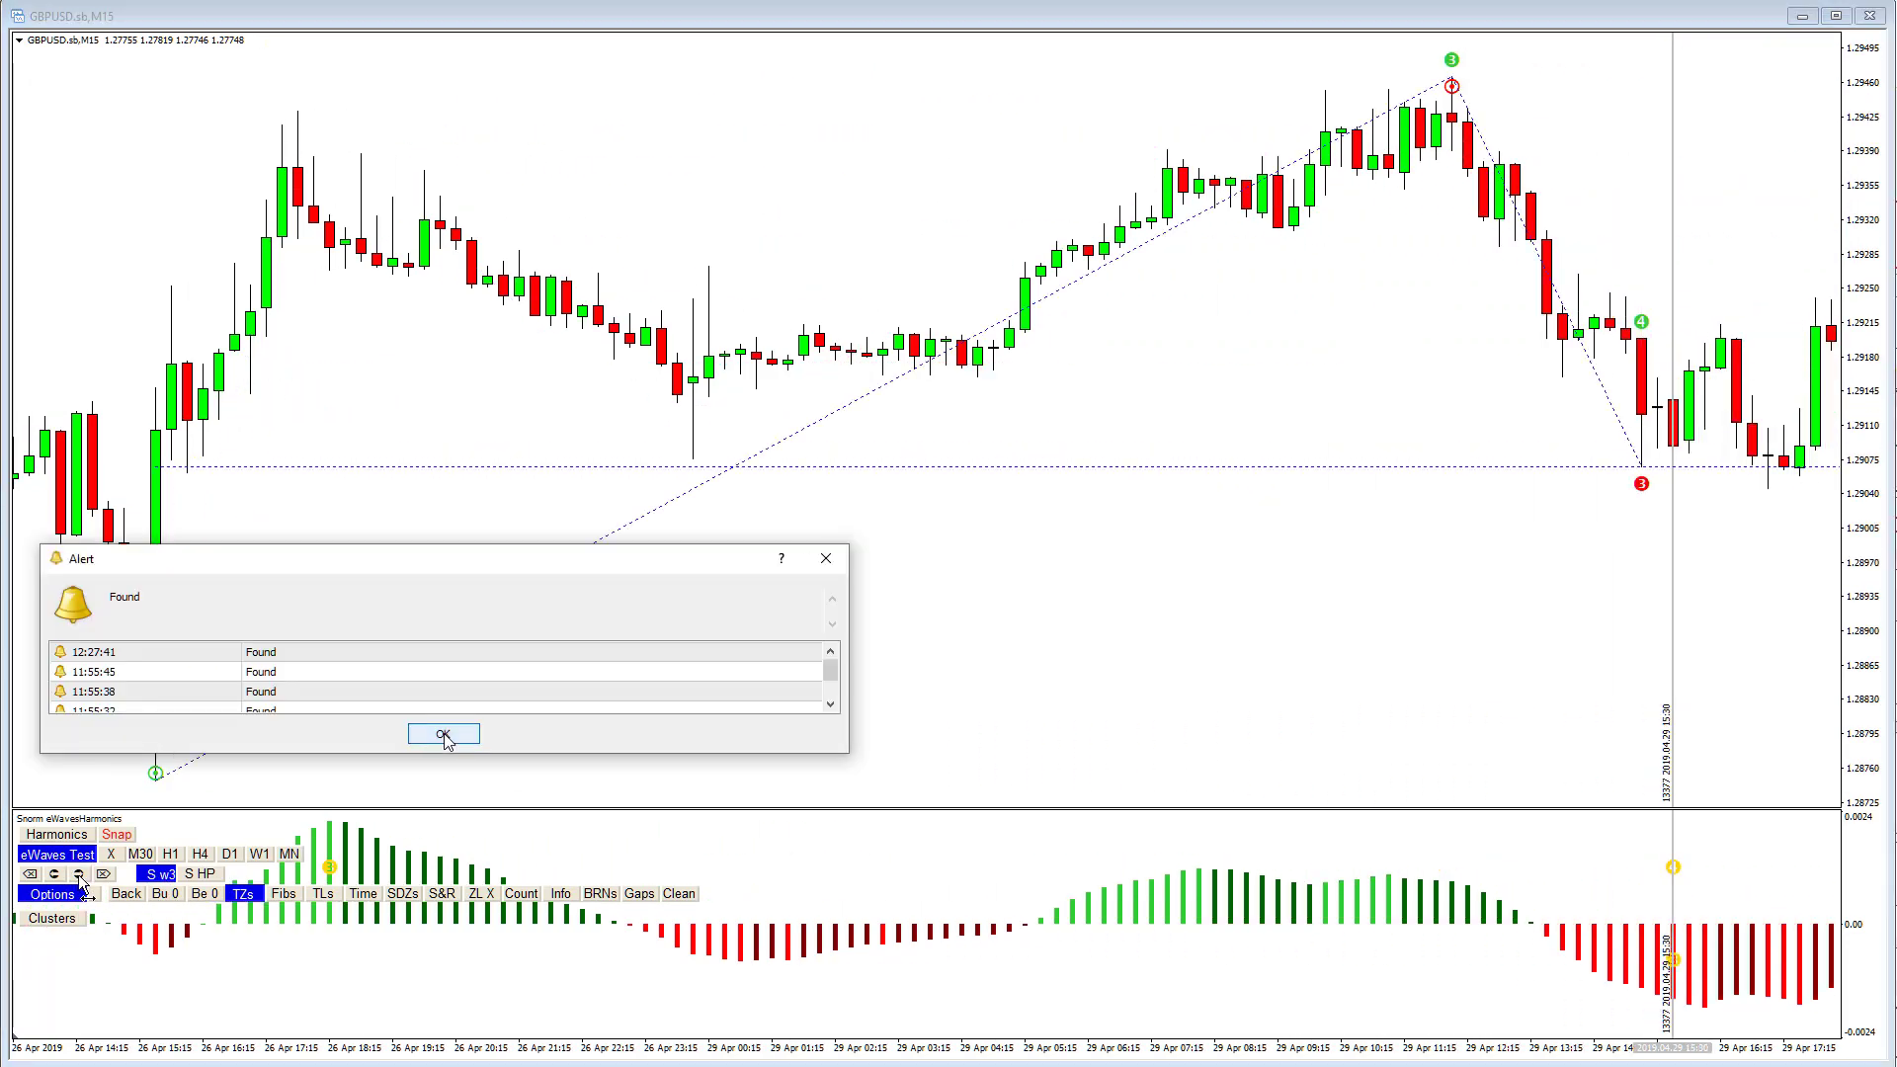
click(444, 734)
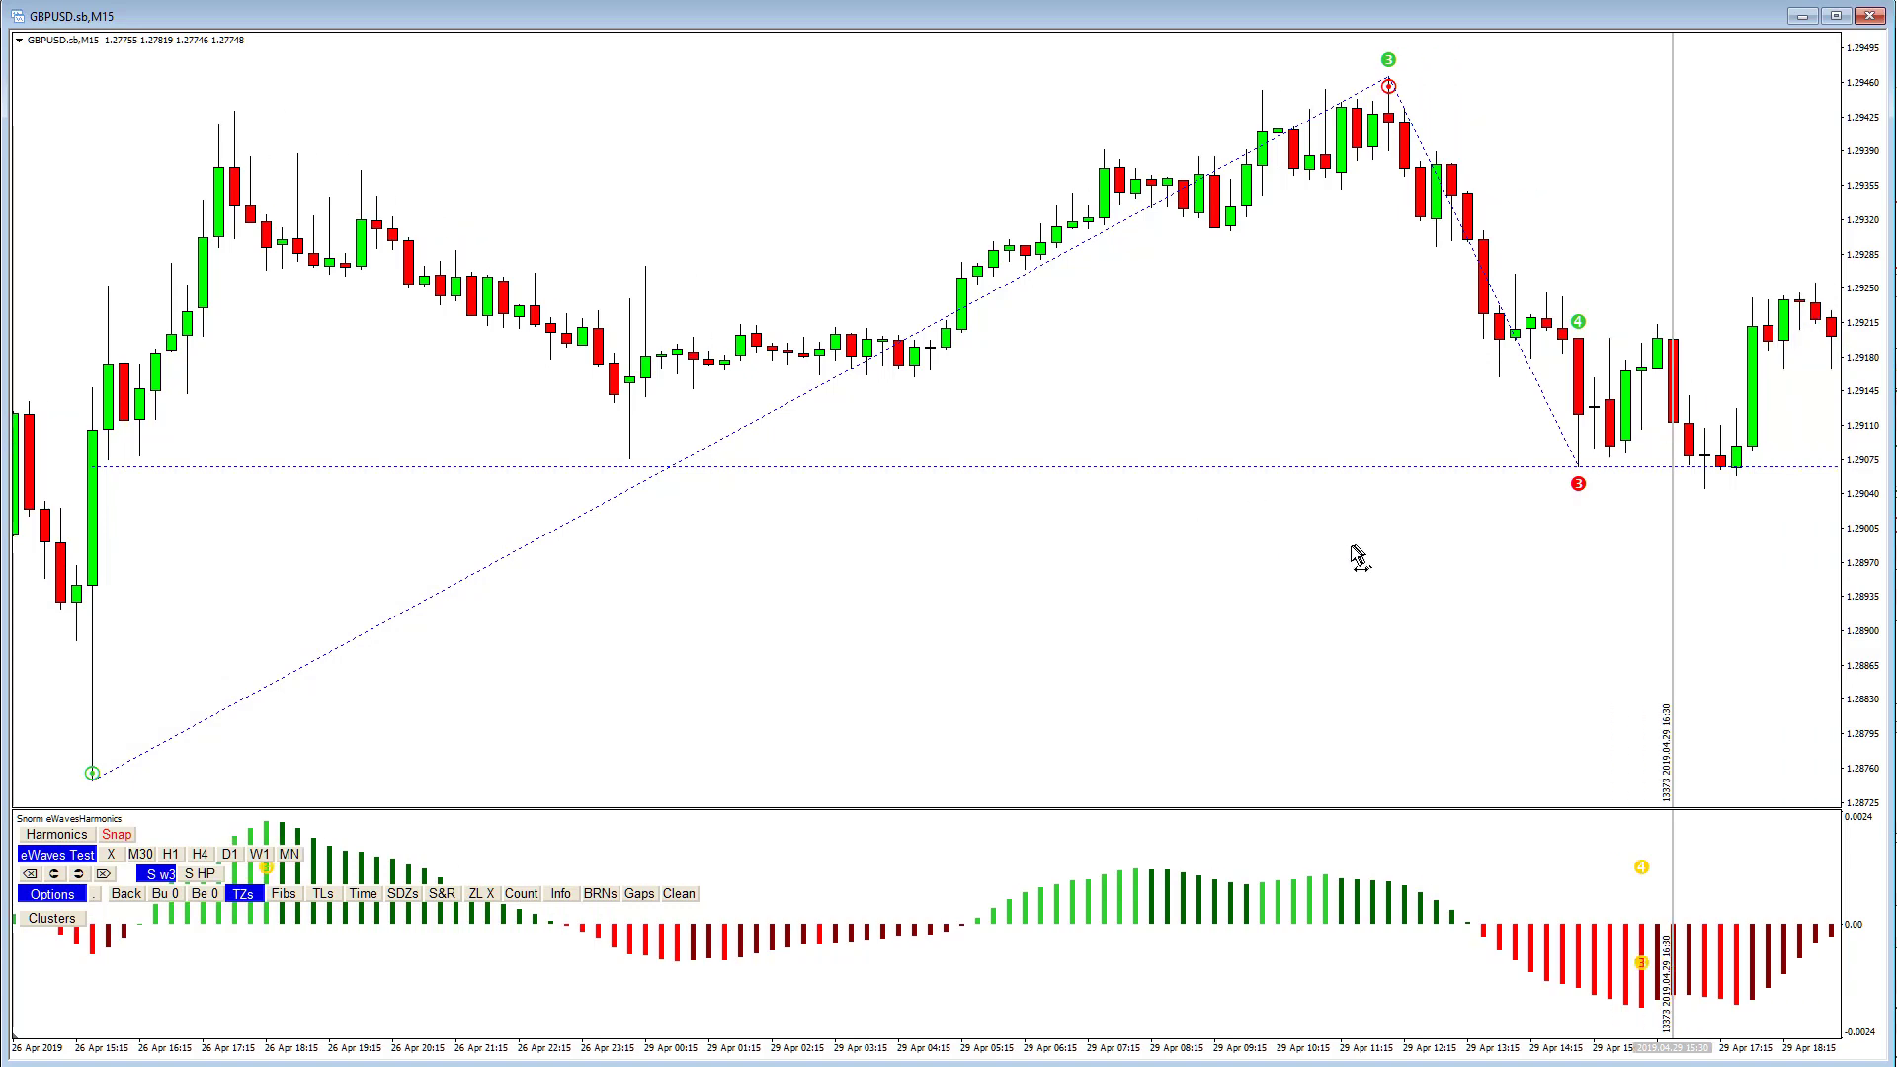
click(79, 875)
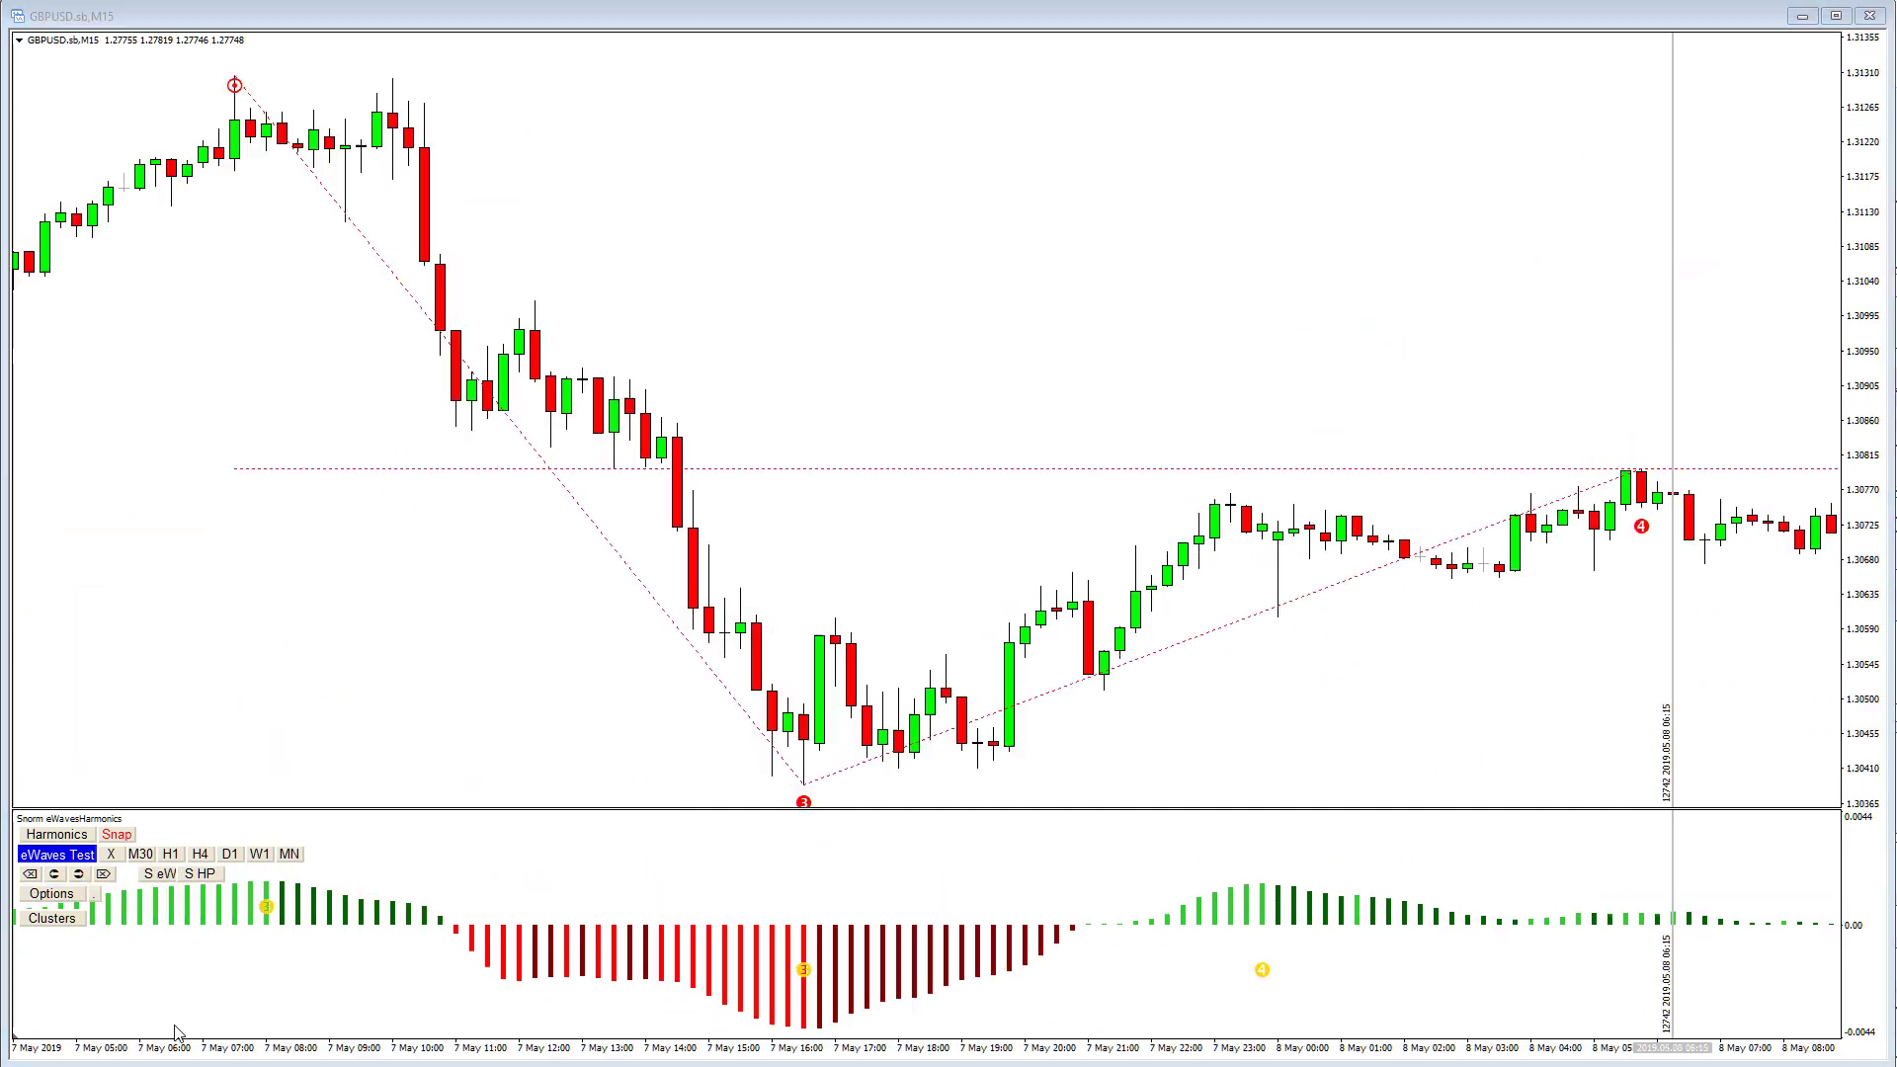
Step: Start the S HP harmonic scan set to 3 Drives and step to the next match
click(203, 877)
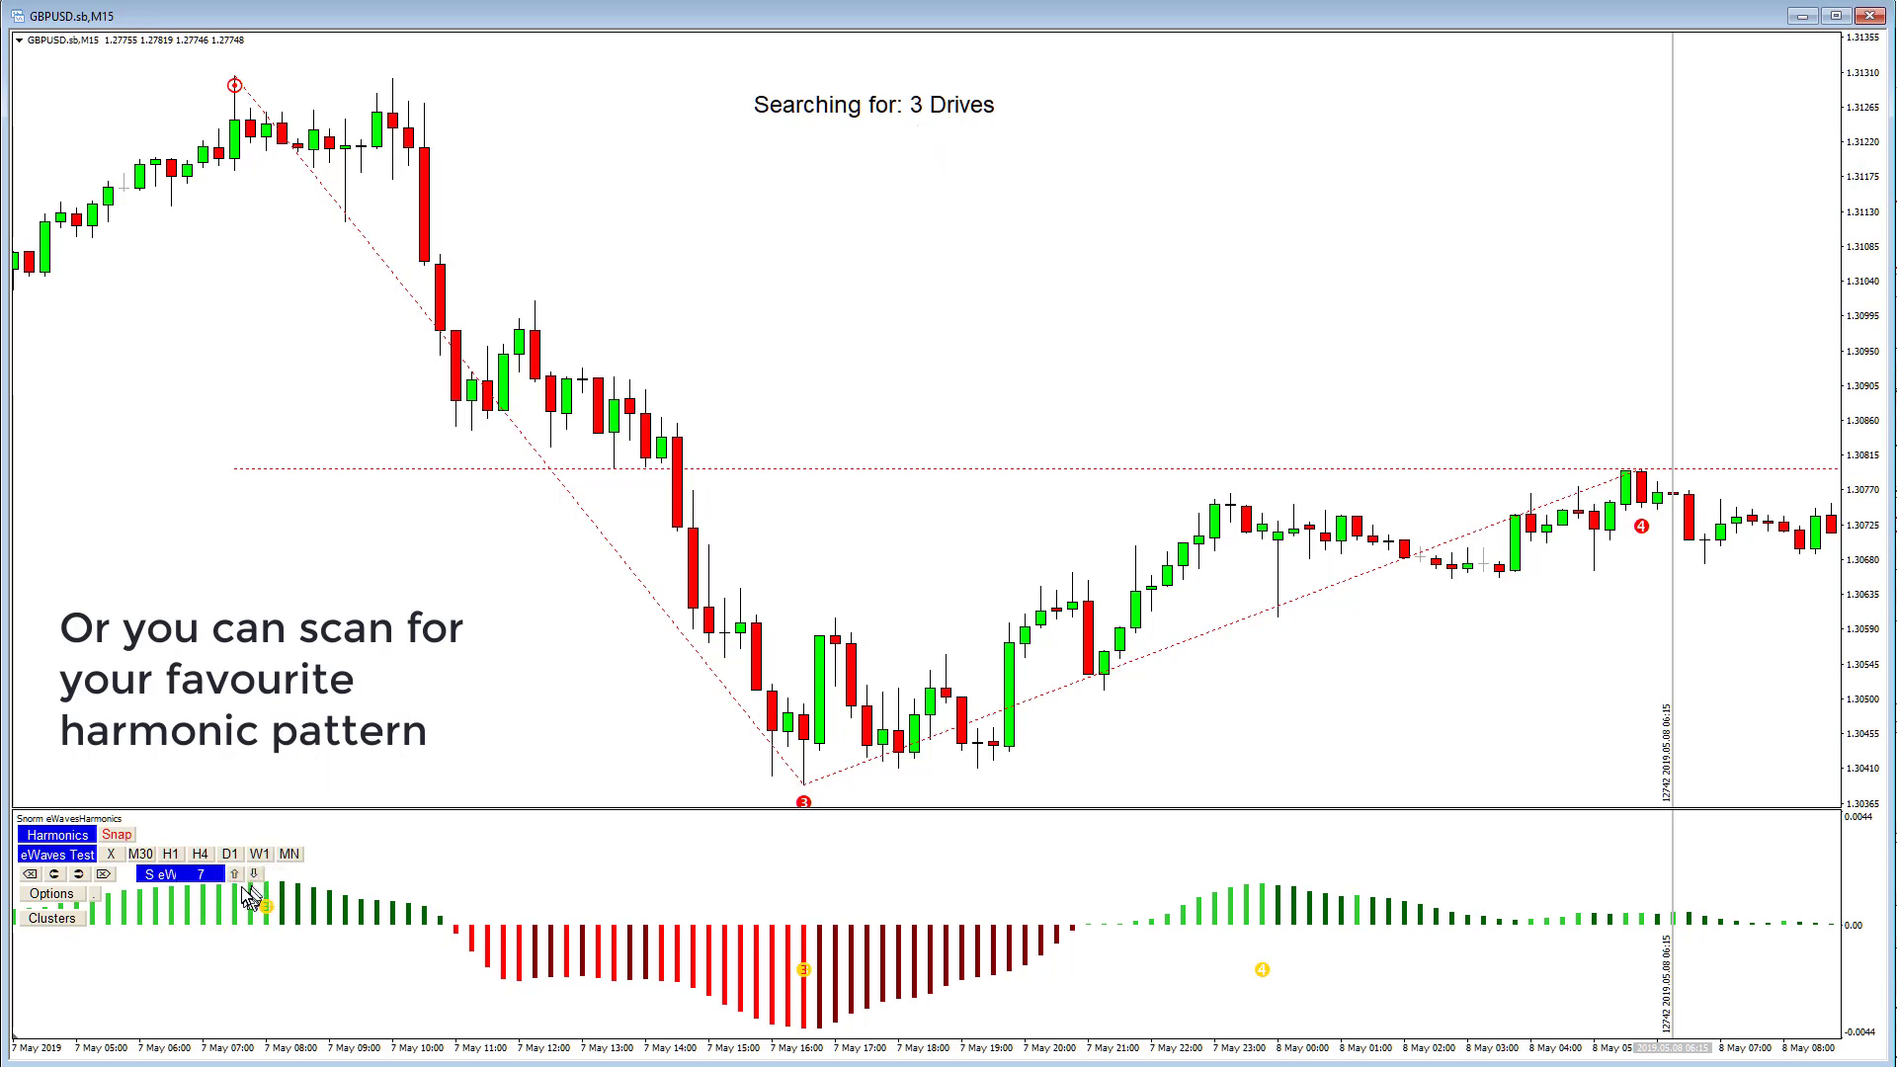
click(236, 874)
click(241, 877)
click(241, 877)
click(242, 878)
click(242, 878)
click(244, 878)
click(244, 878)
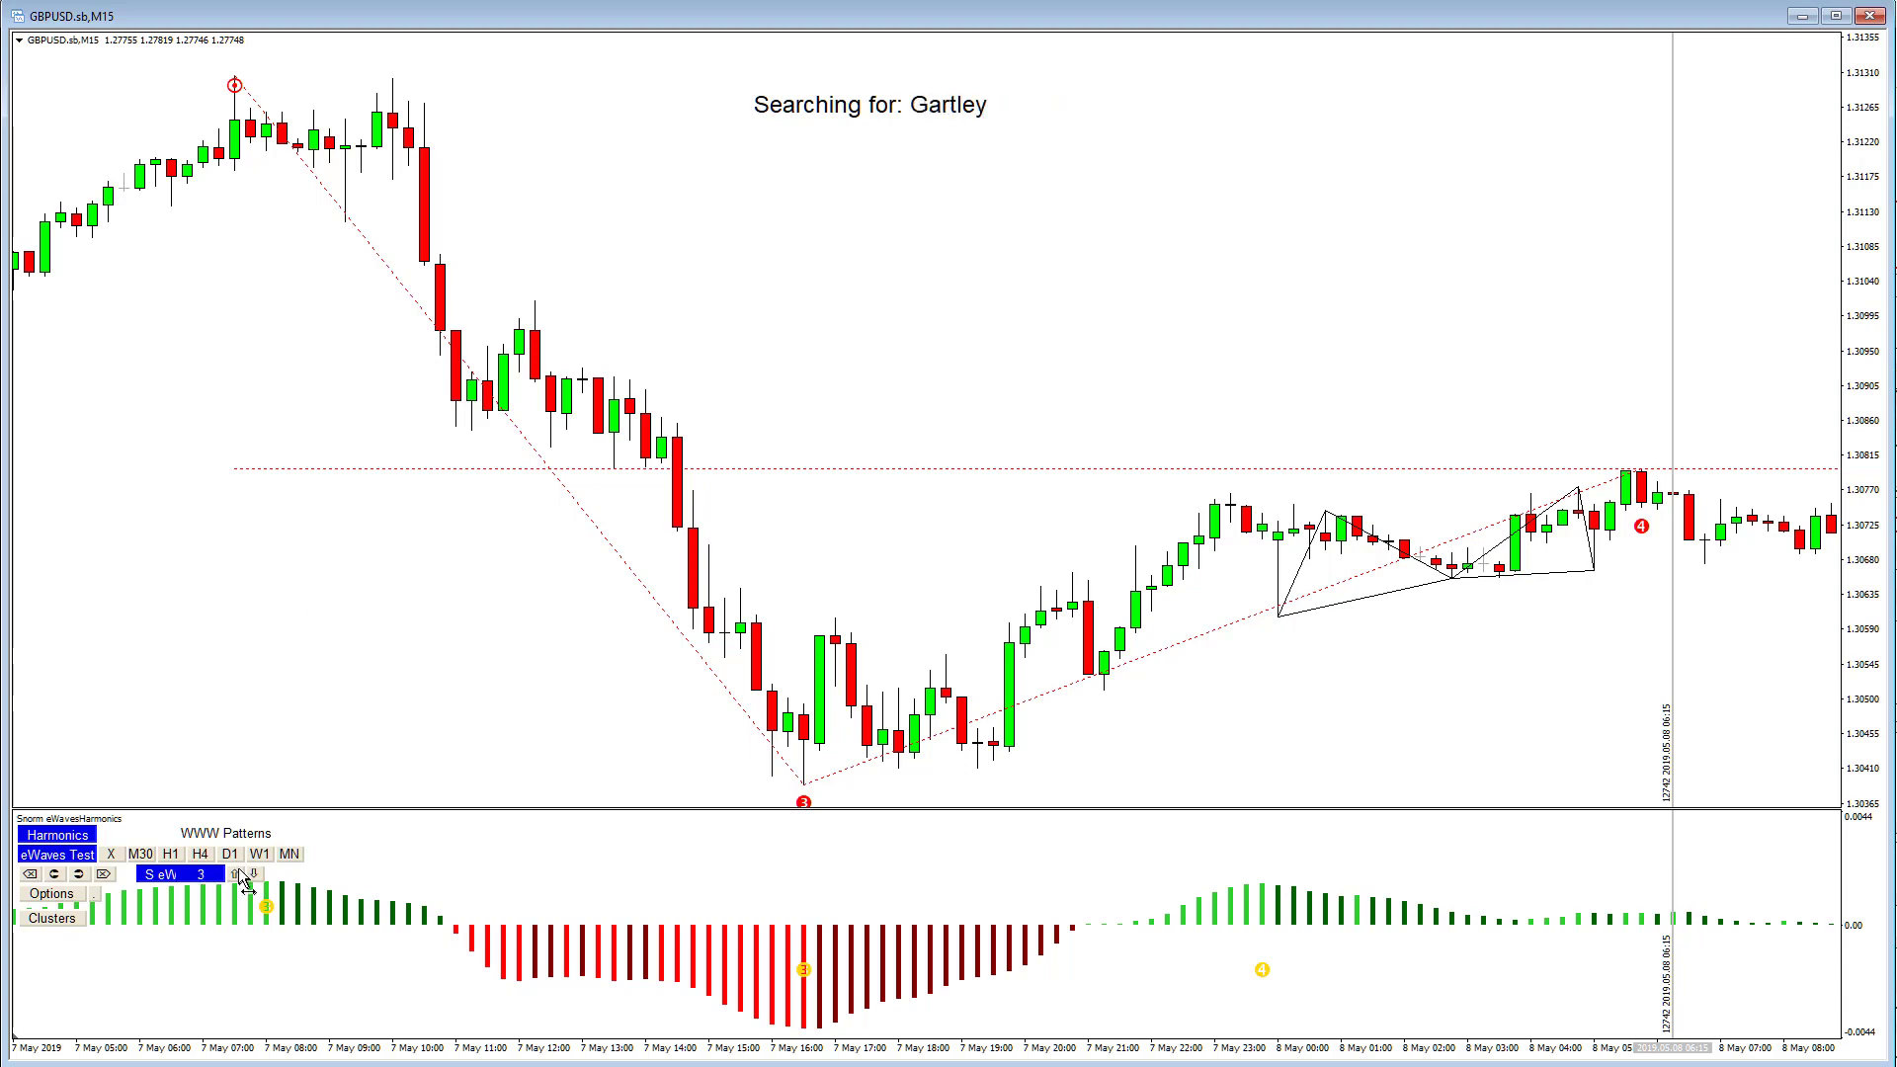
click(243, 877)
click(78, 875)
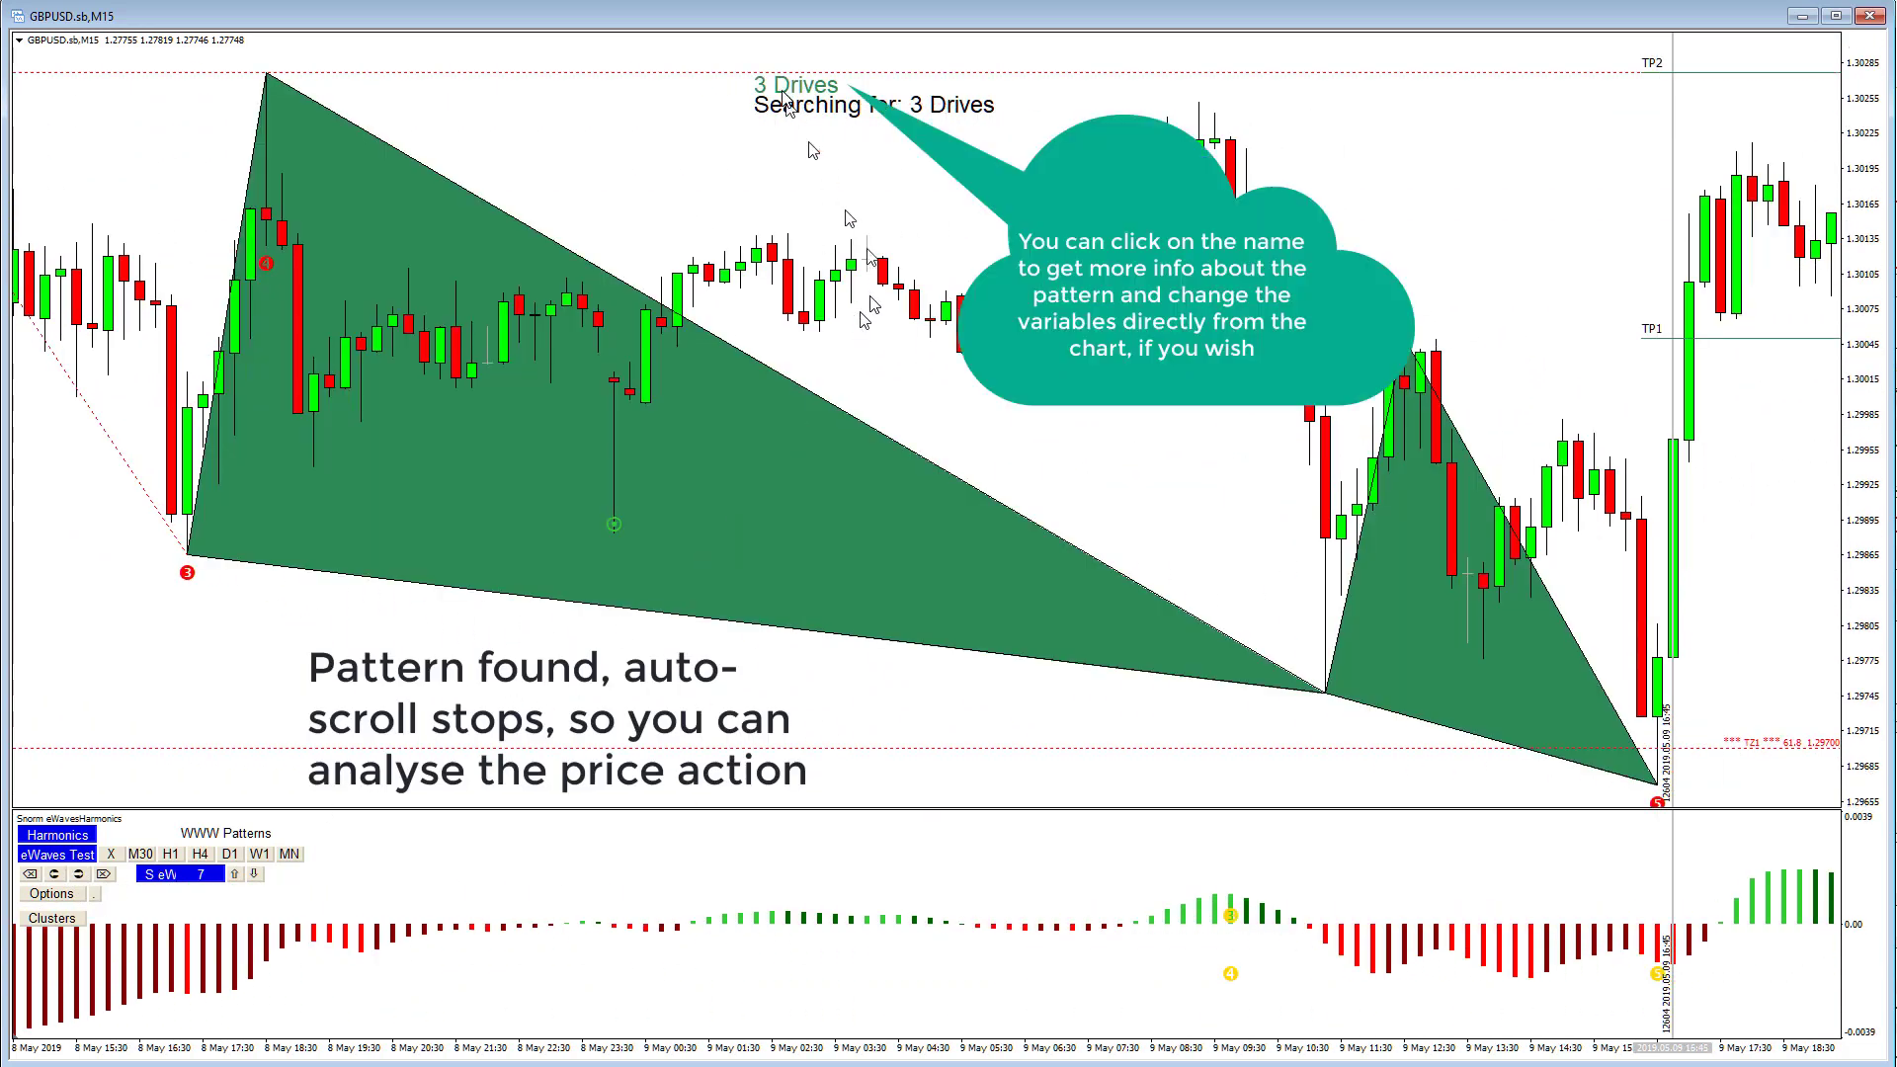
Step: View the 3 Drives pattern's ratios, bring TP3 into view, and enable wave test mode
click(790, 87)
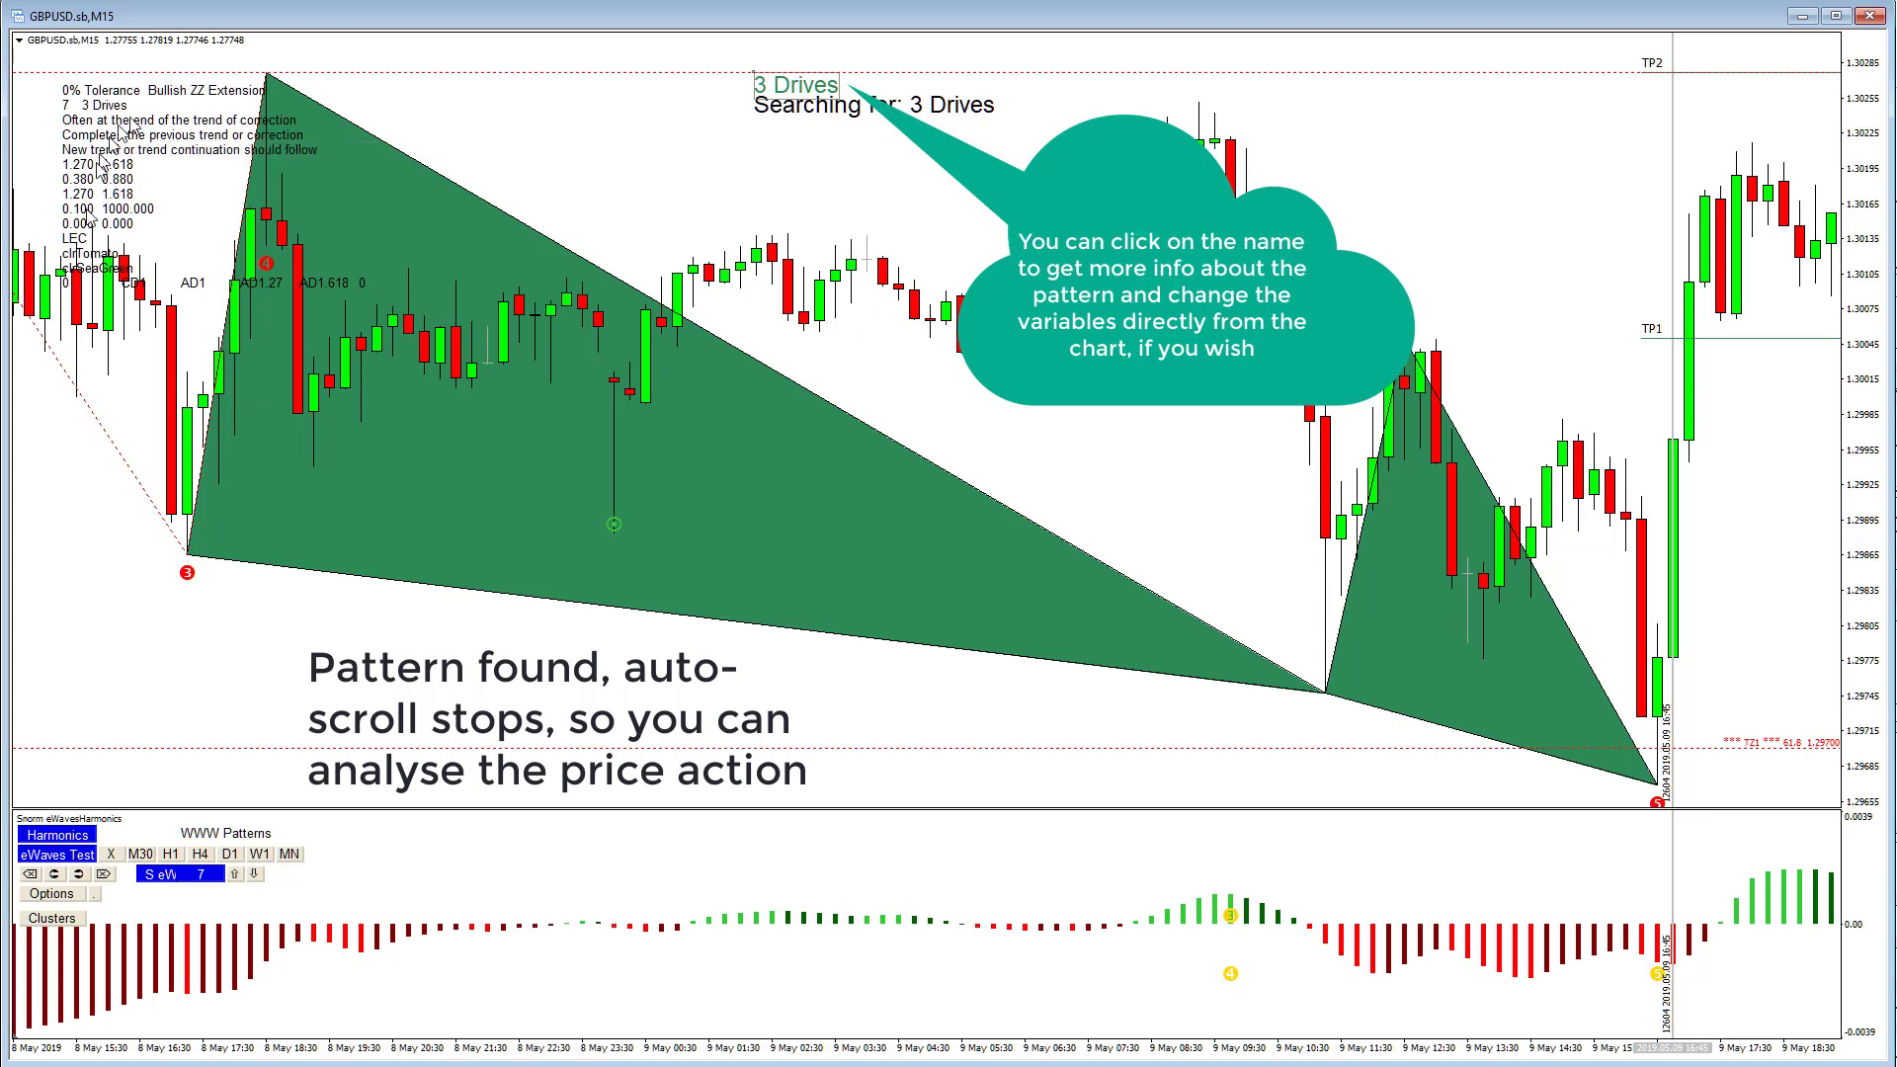
click(808, 89)
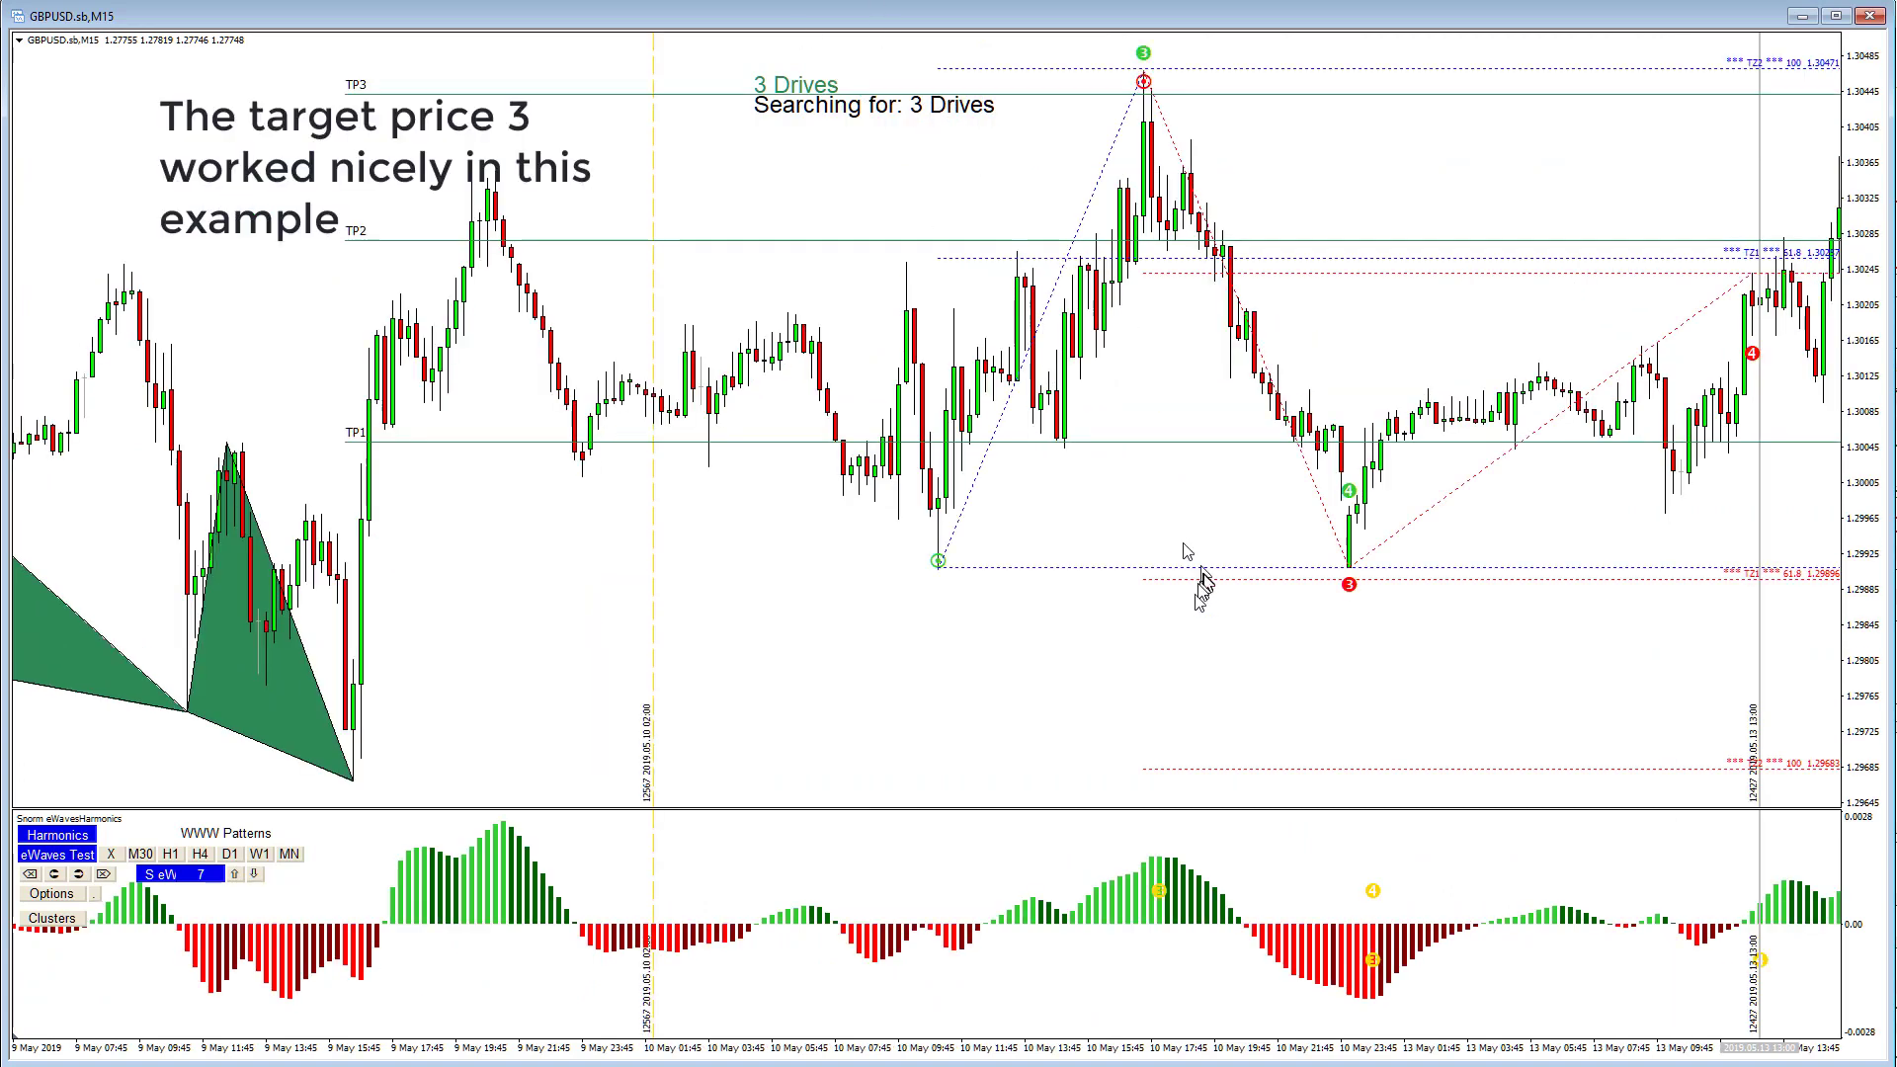
drag(1198, 550, 1369, 624)
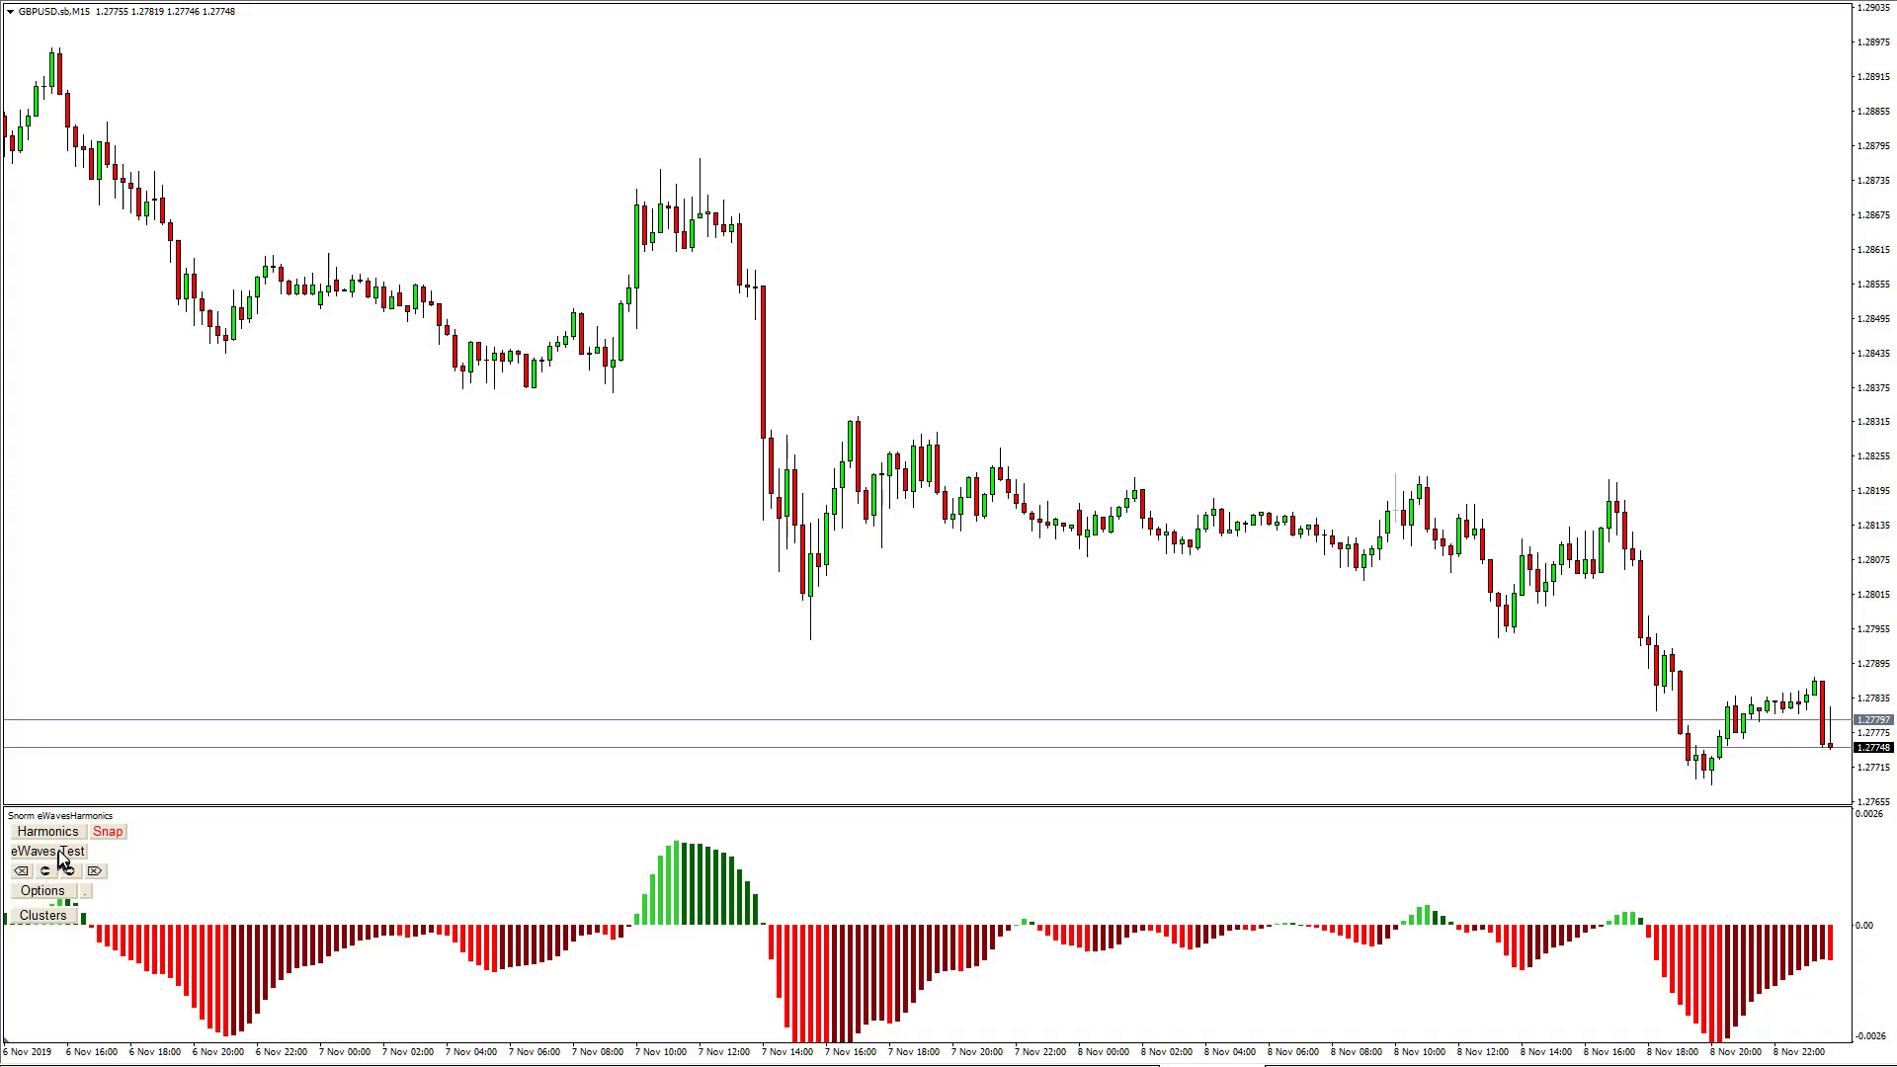
click(54, 852)
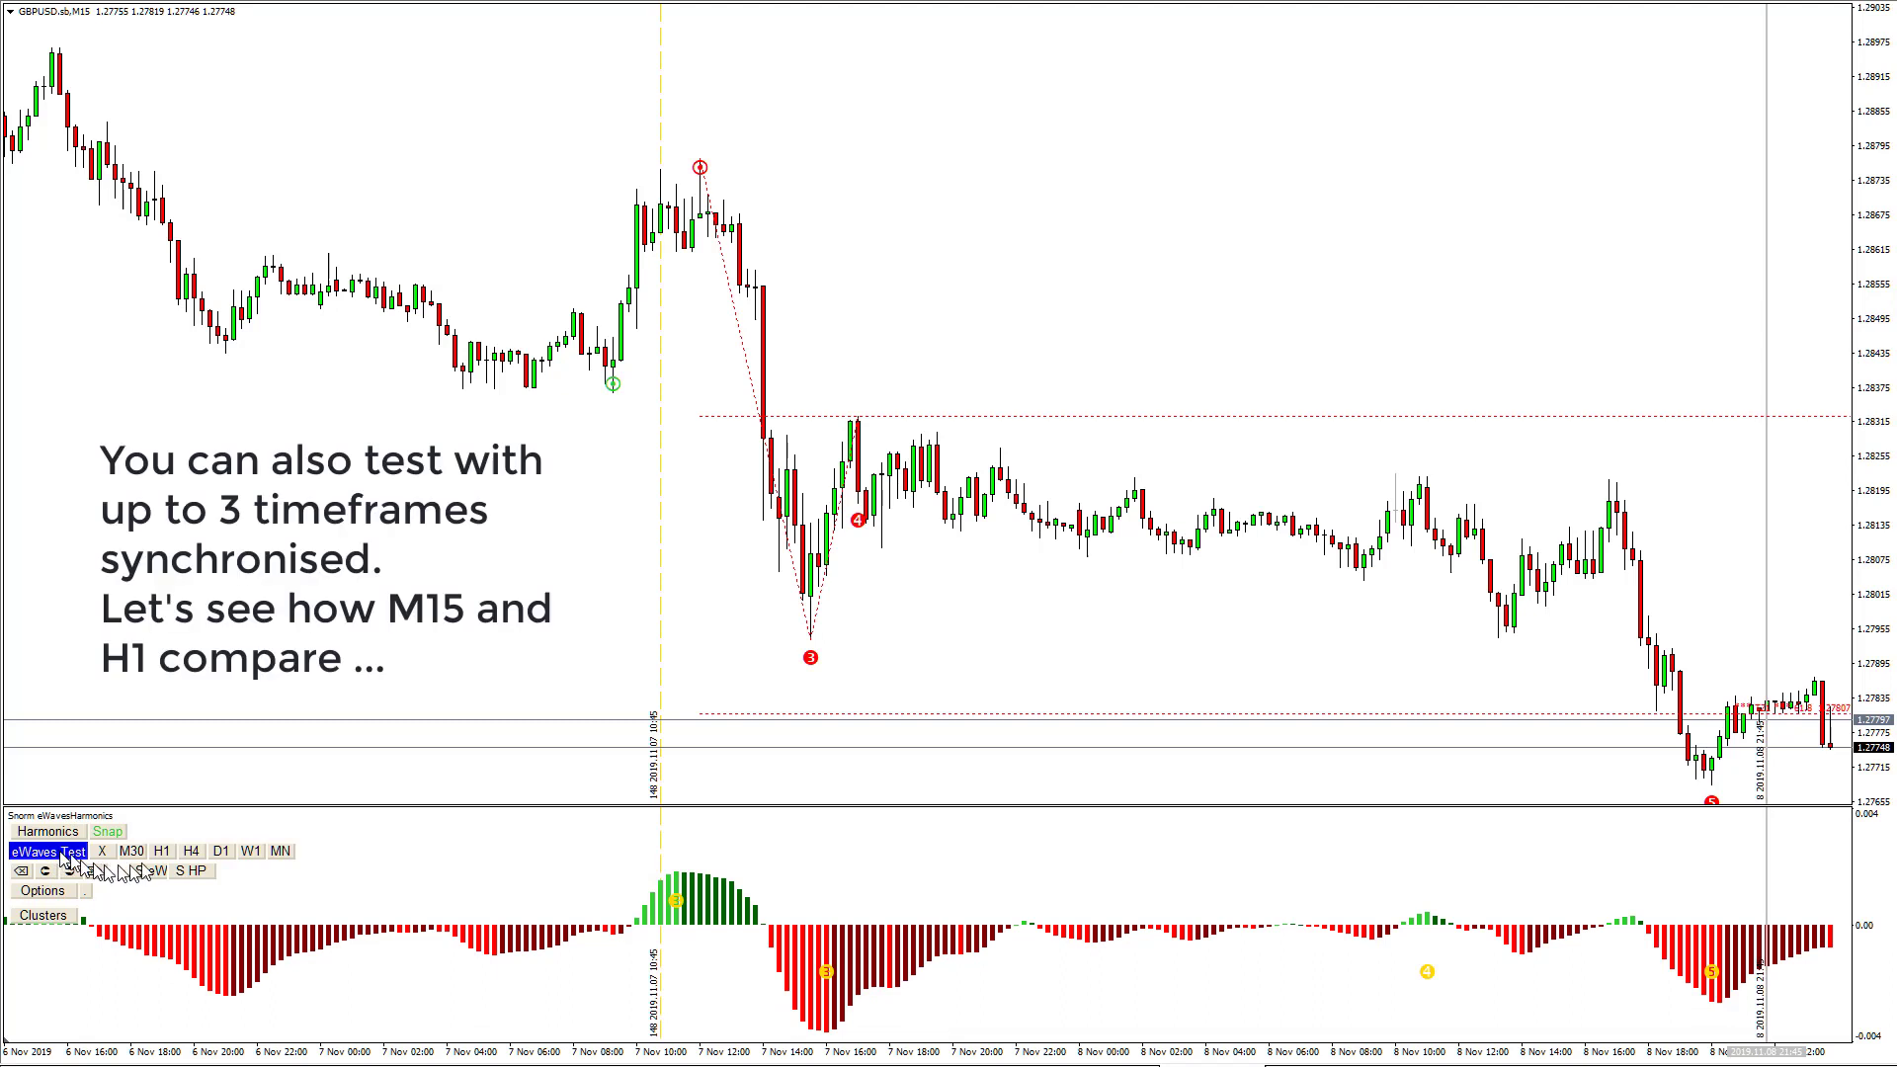
Step: Open a synchronised H1 chart and step the M15 chart back twice so H1 follows
click(161, 852)
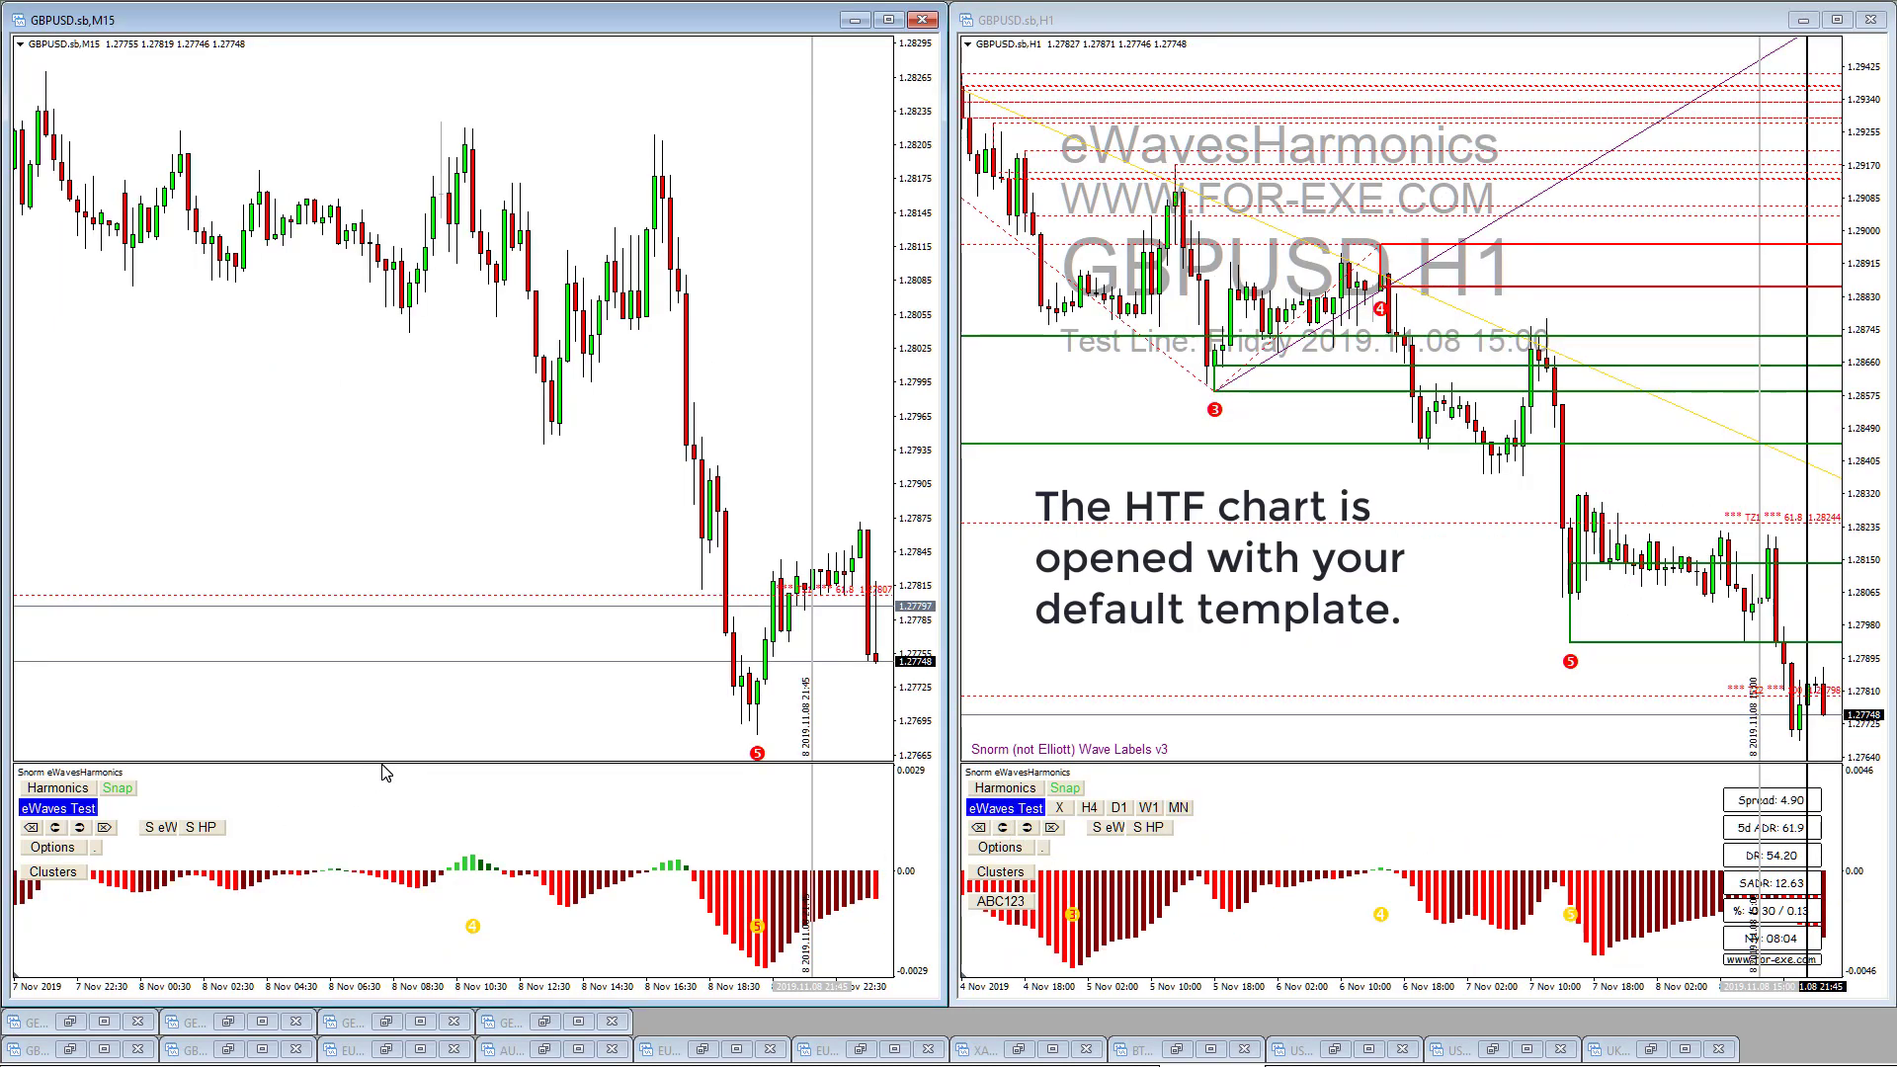
click(56, 828)
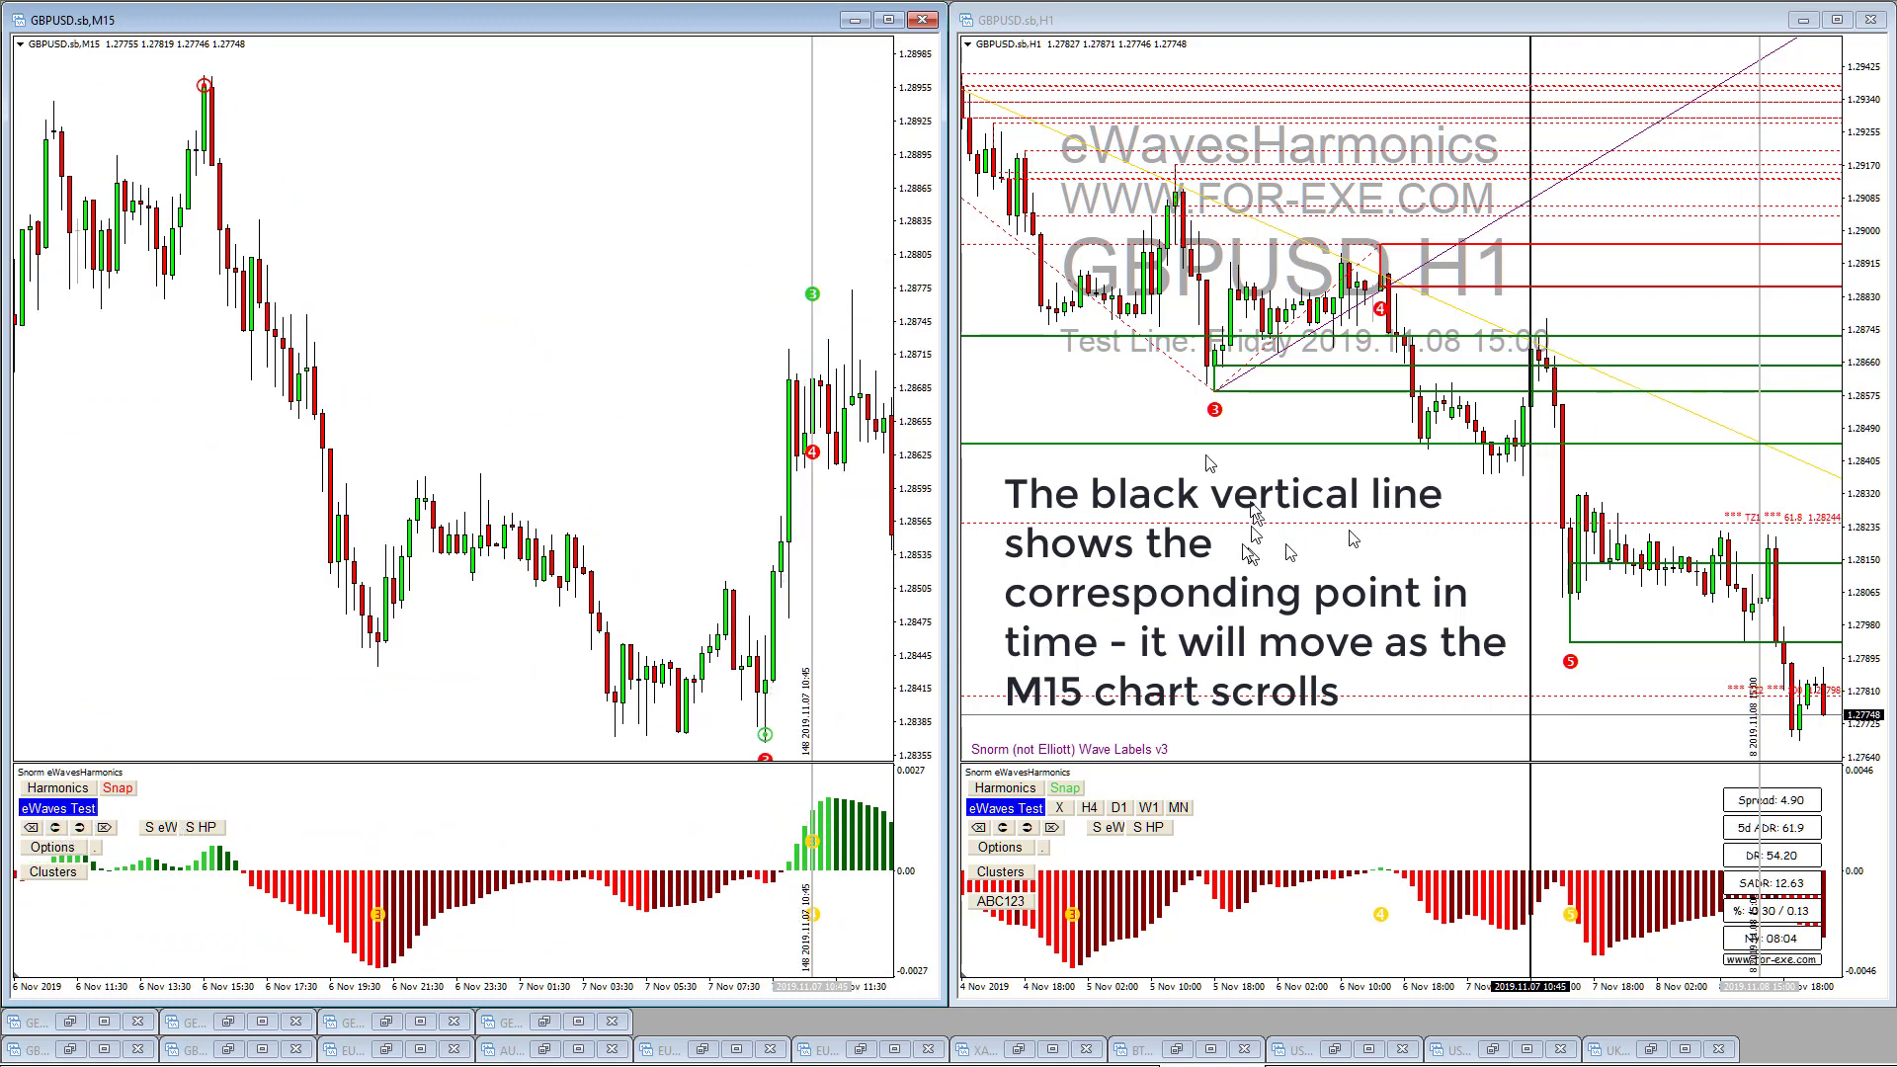
click(59, 829)
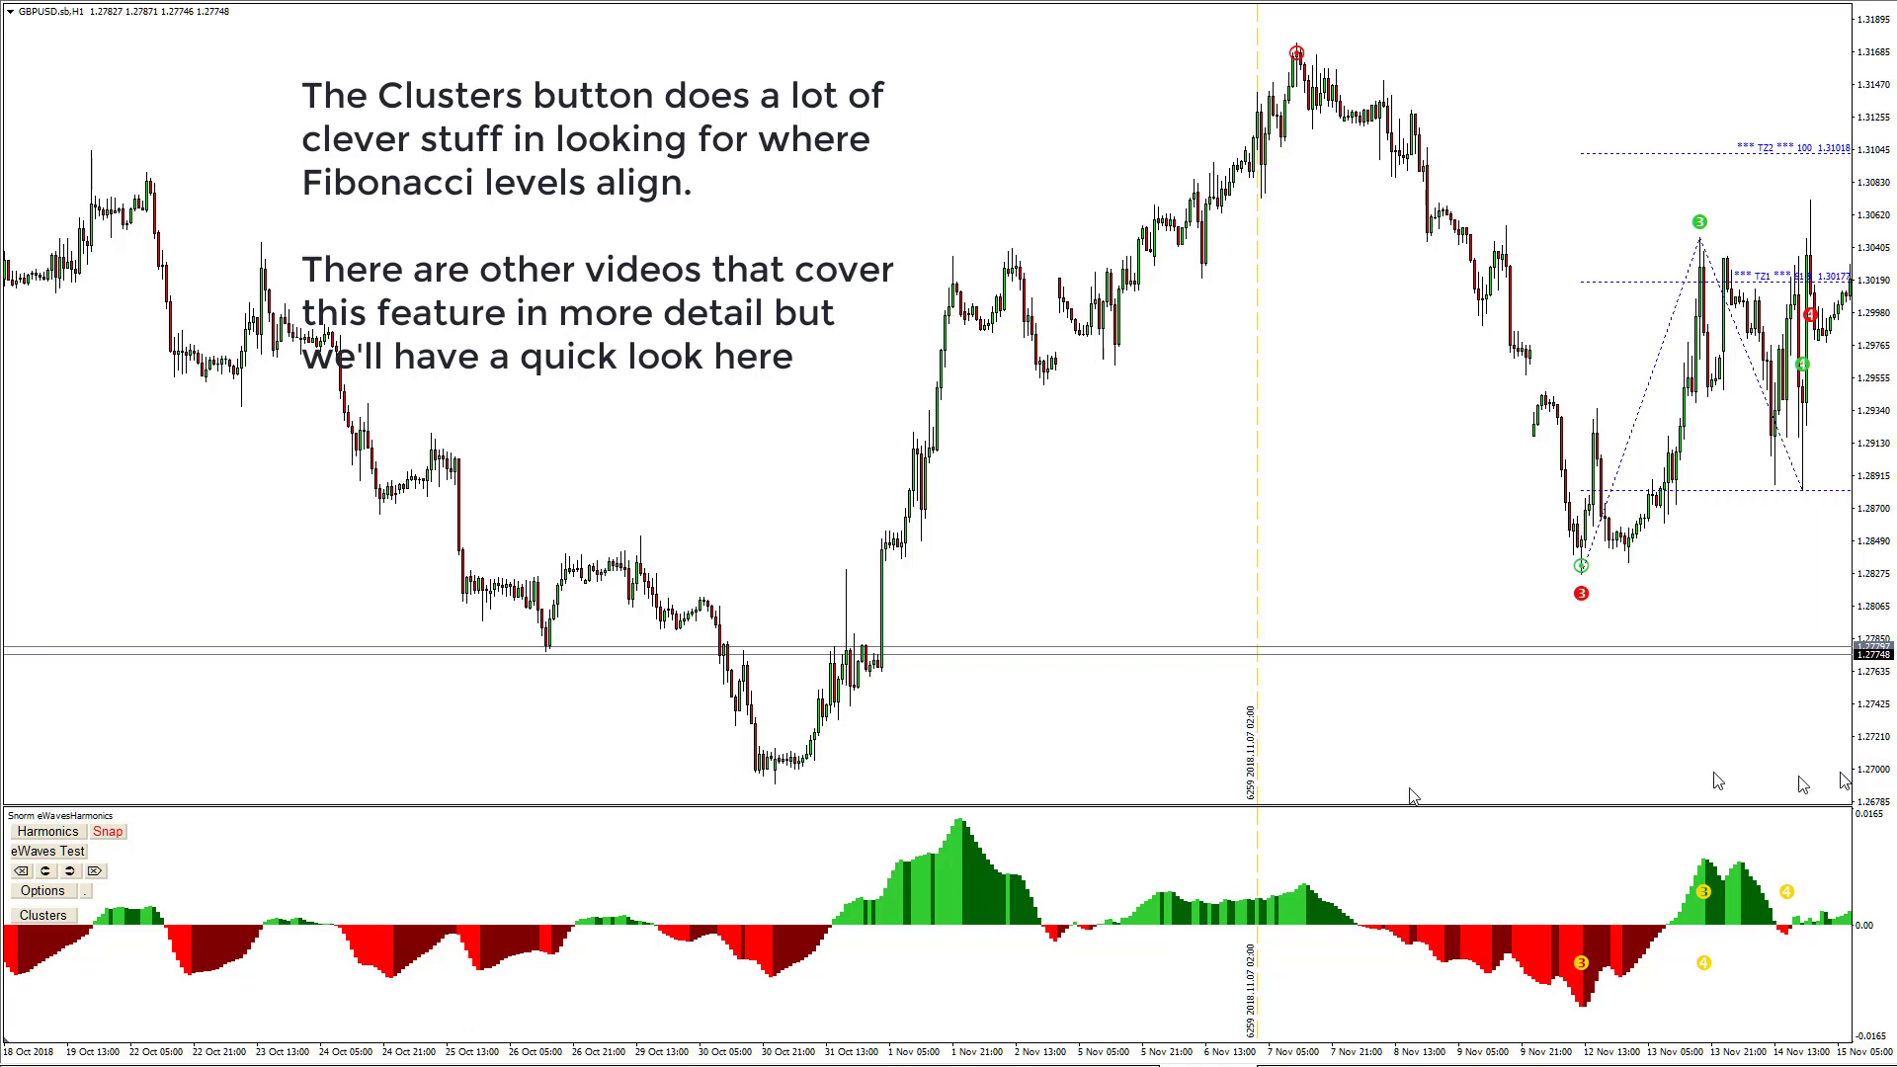
Step: Enable test mode on H1, advance to 15 Nov 02:00, and run automatic Fibonacci Clusters
click(44, 854)
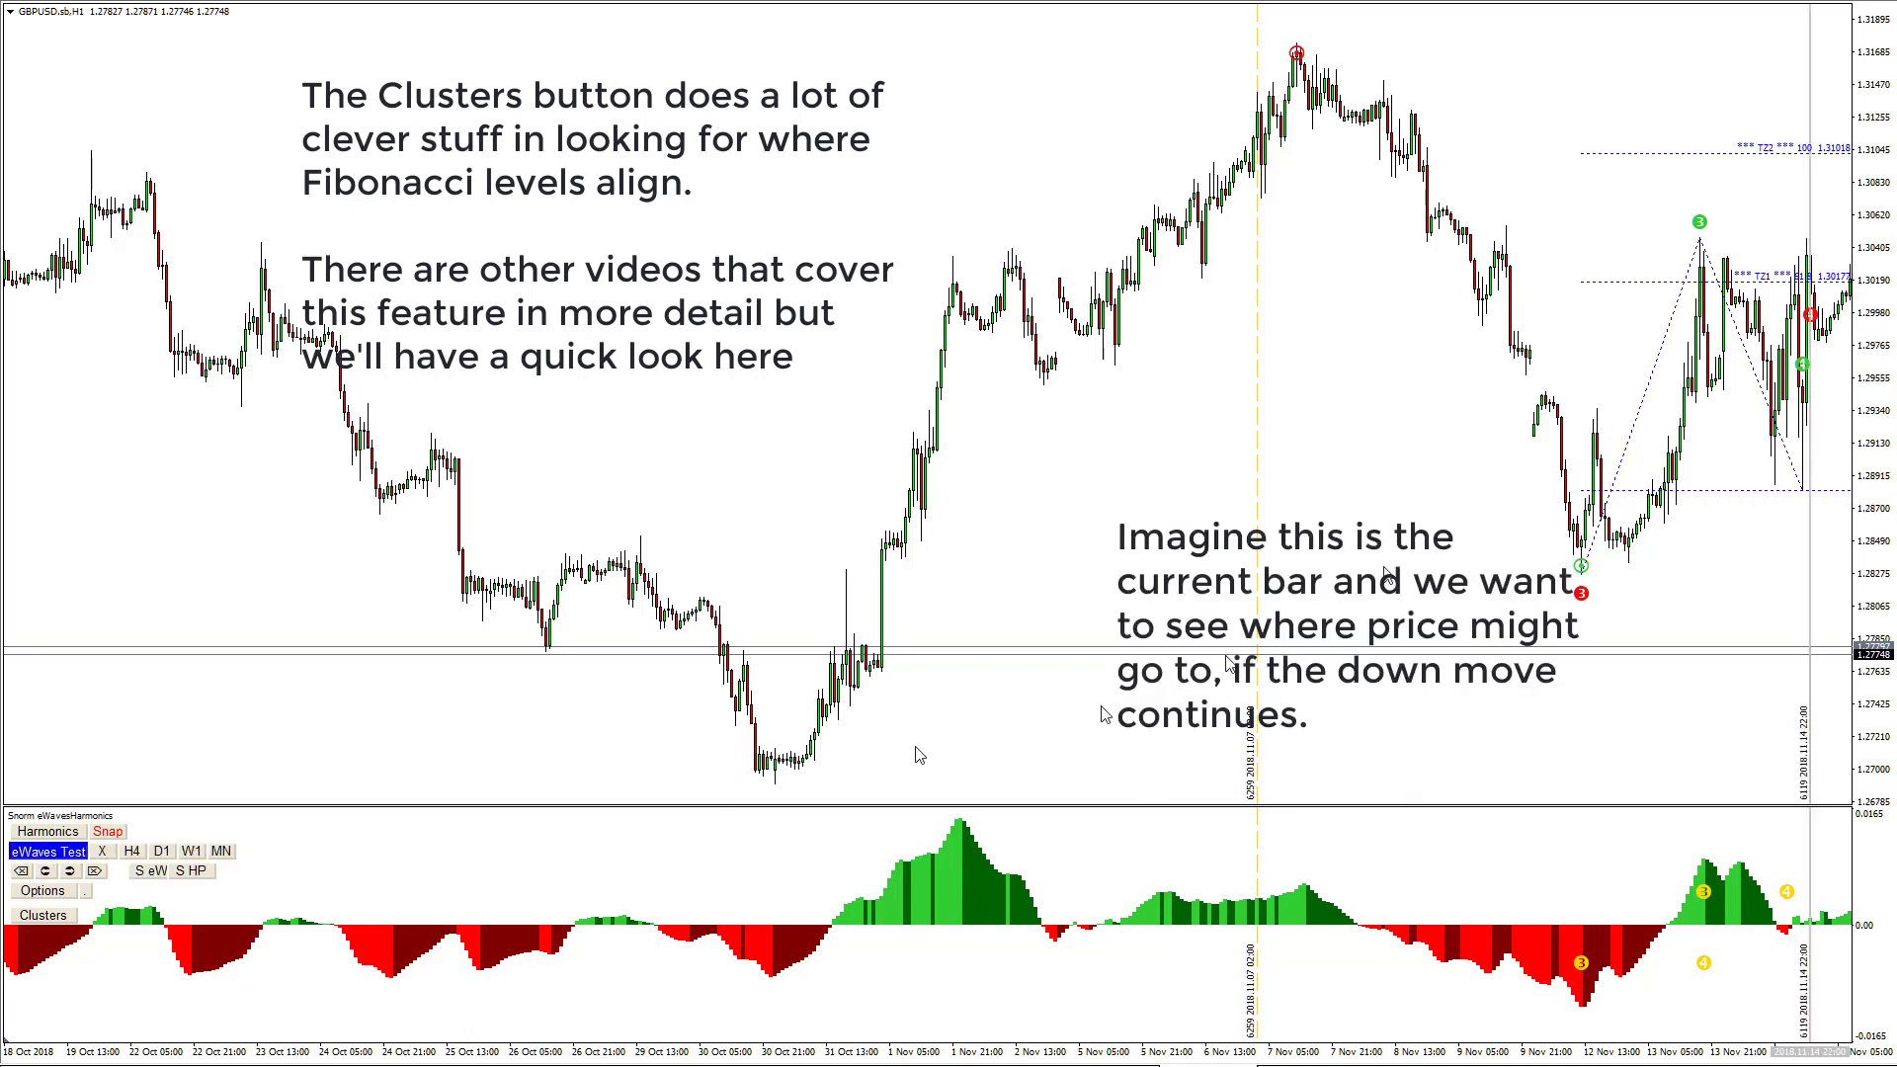
click(1821, 585)
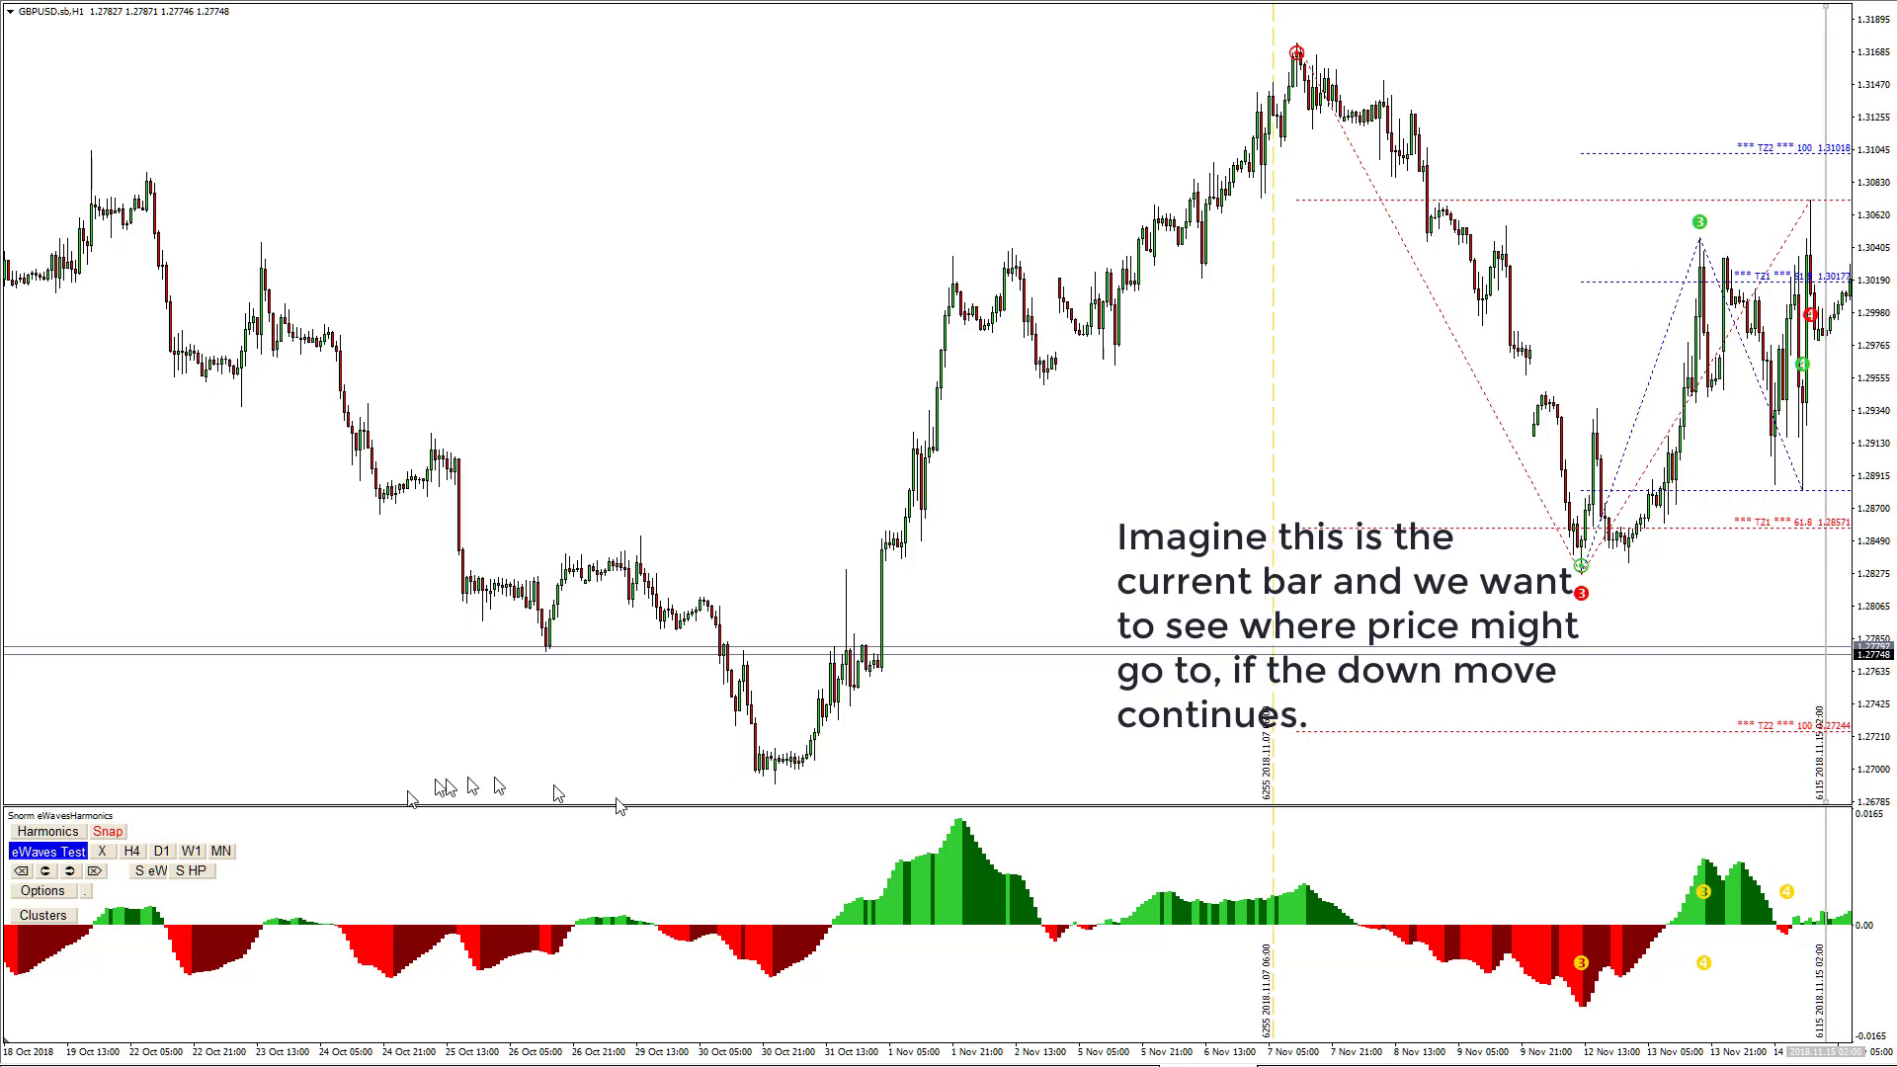
click(47, 916)
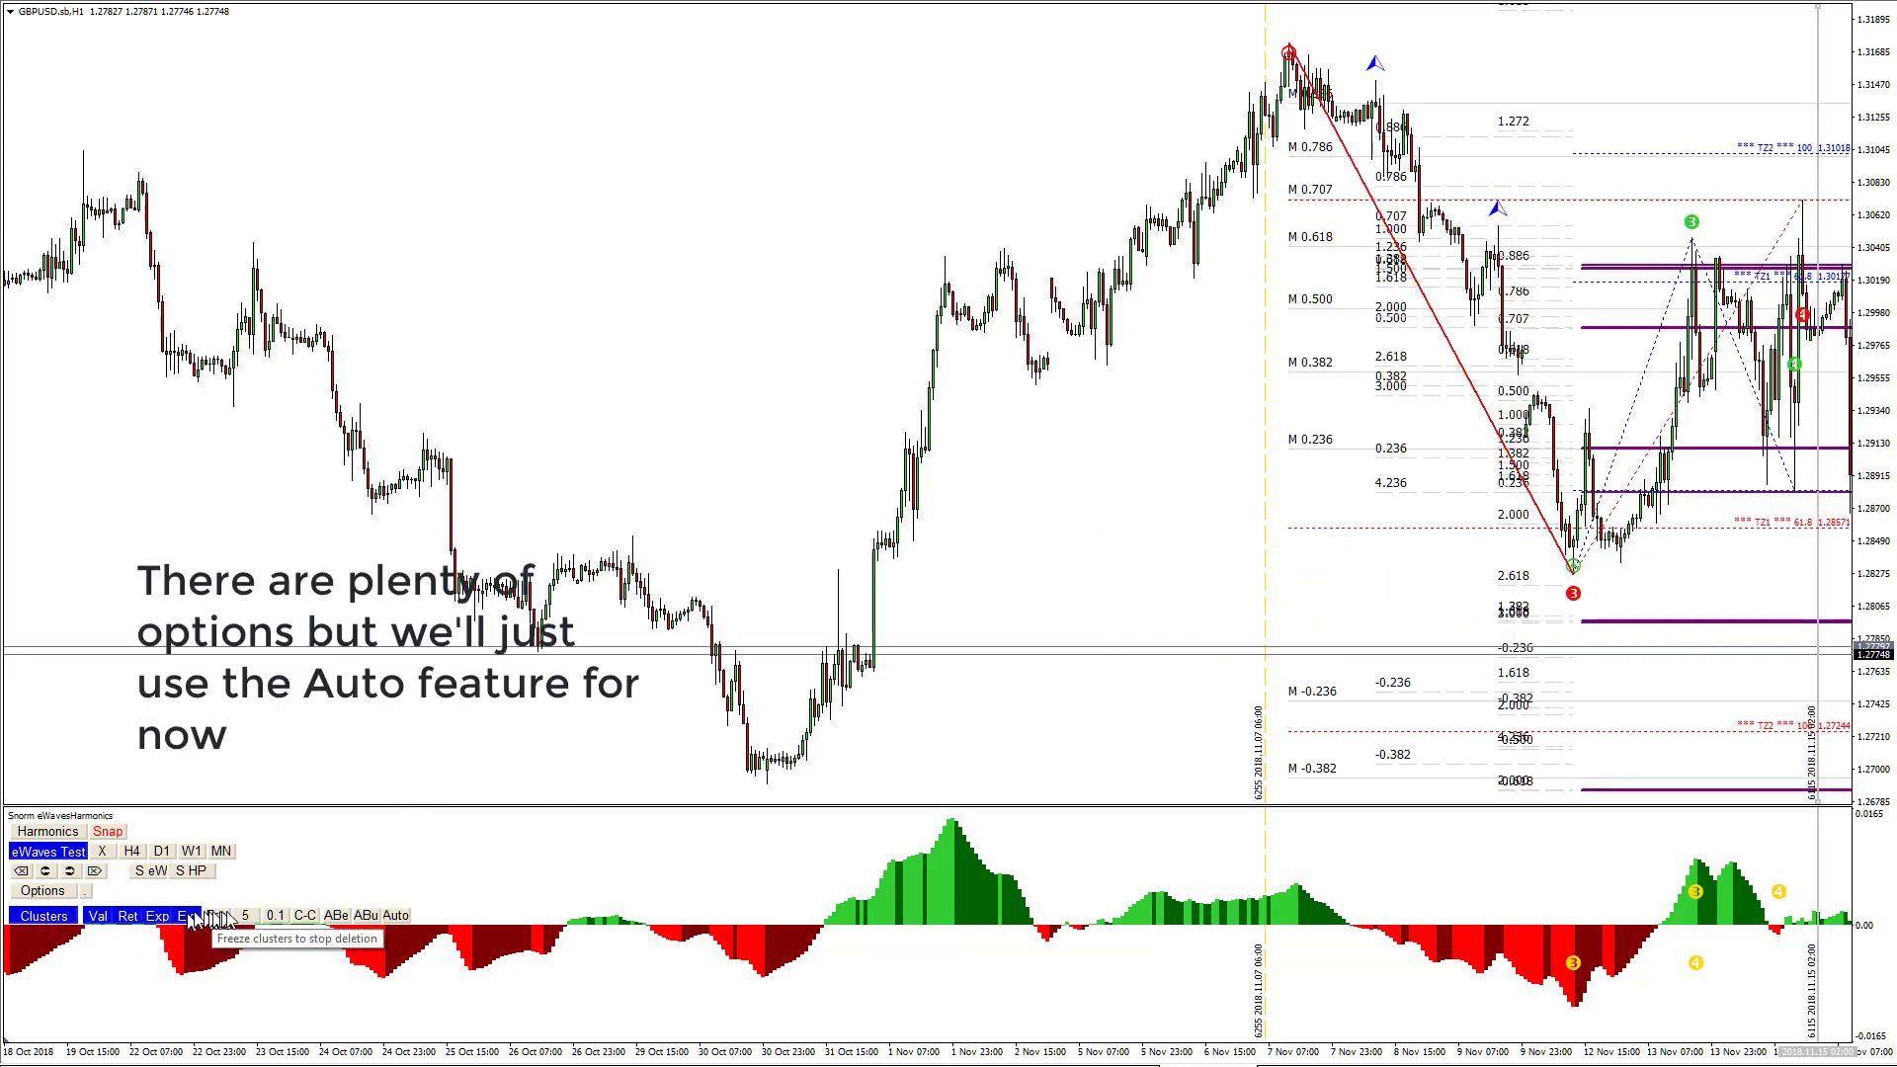
click(400, 918)
click(613, 917)
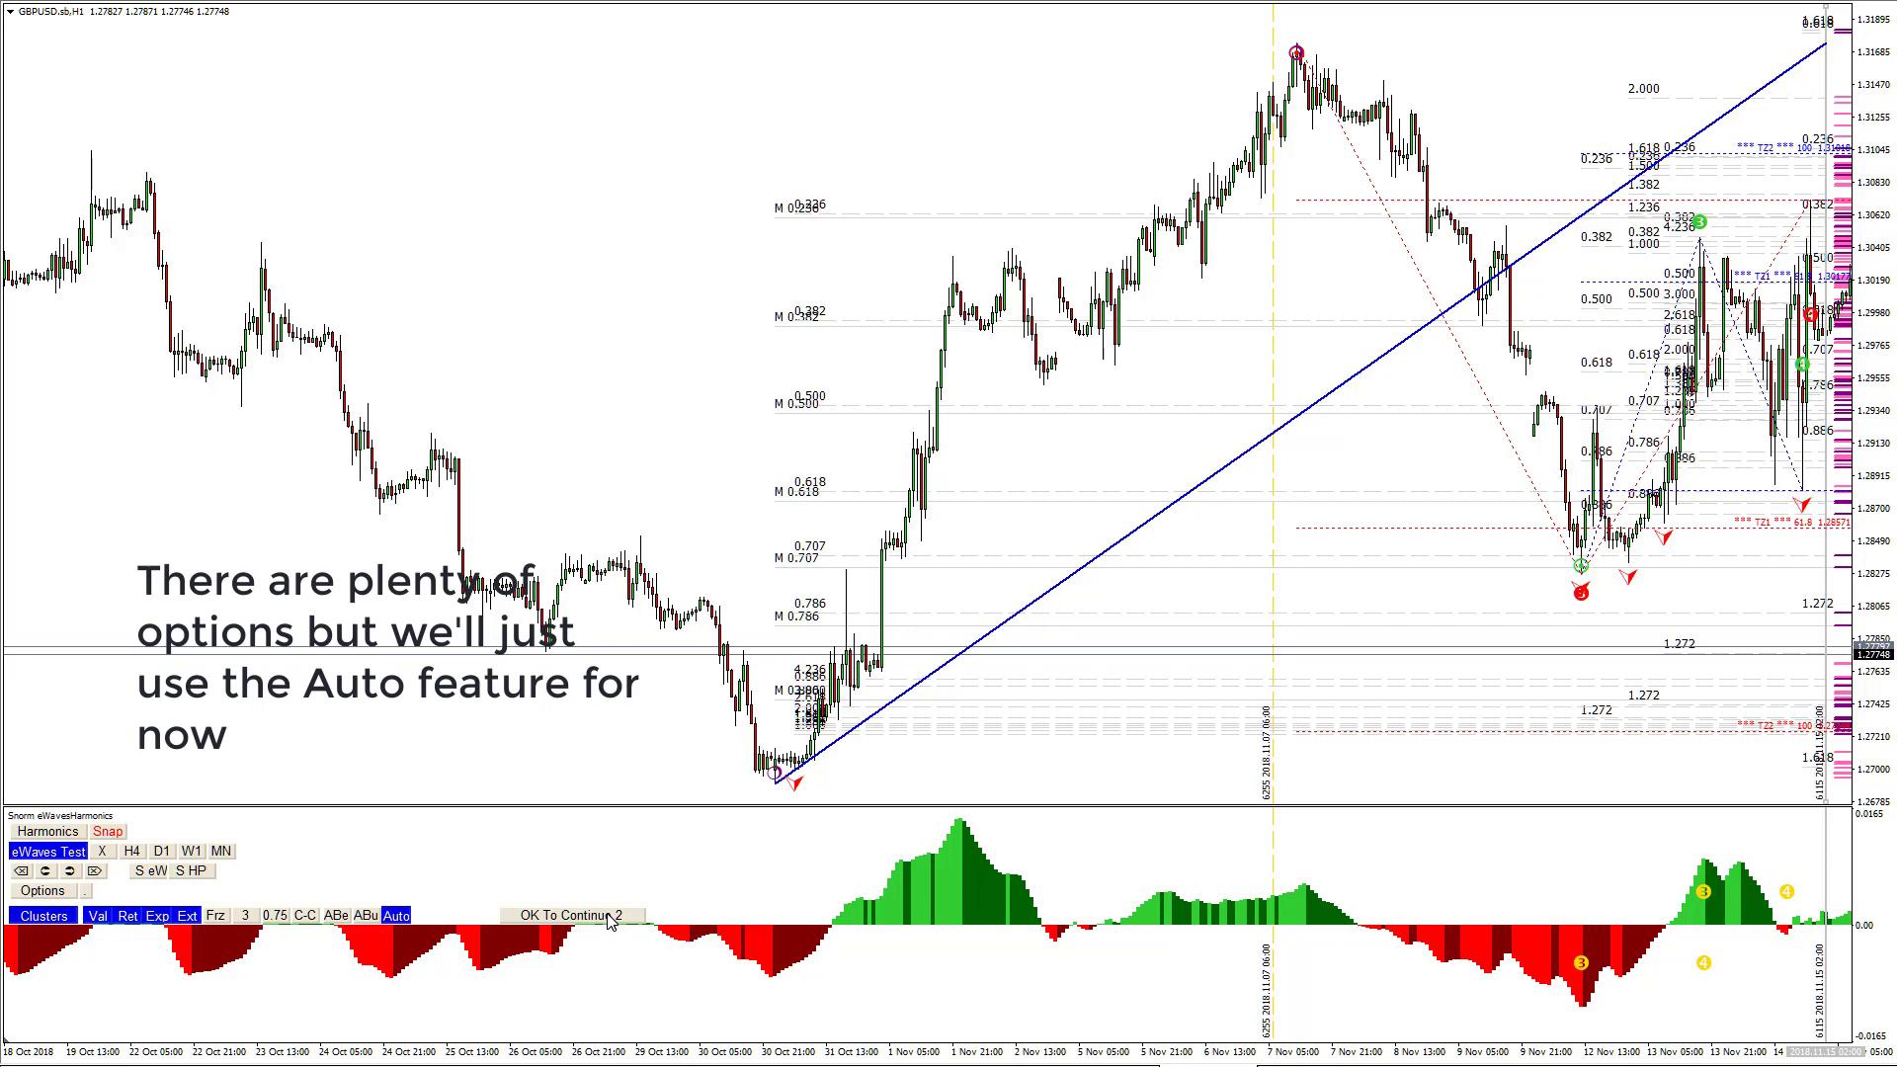
click(611, 917)
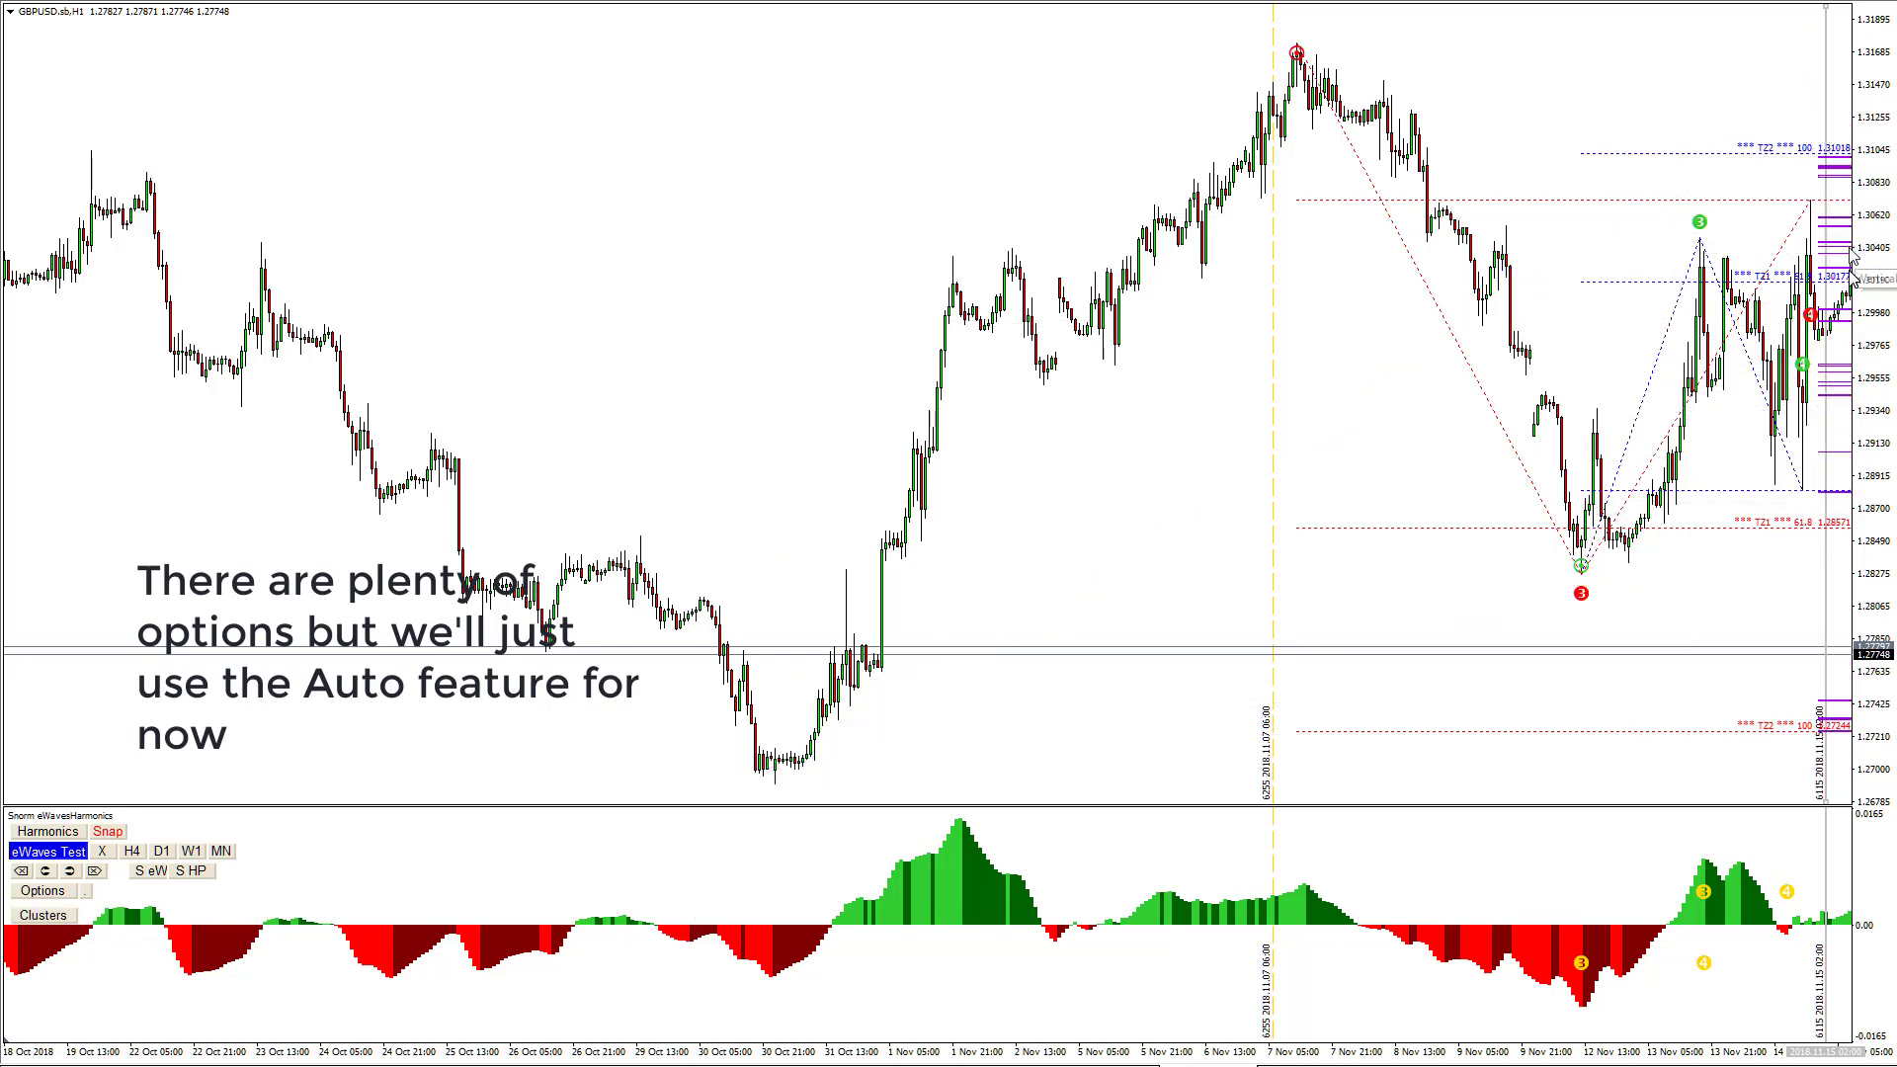